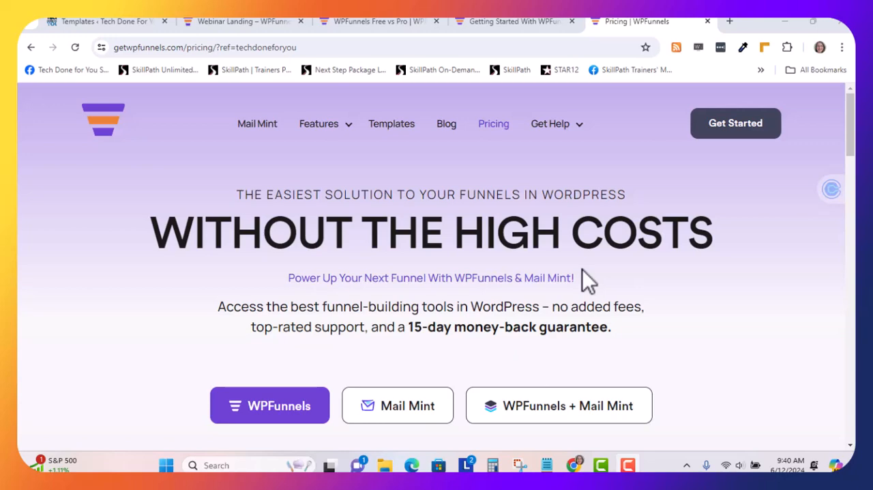
Read the introduction and product options at the start of the WPFunnels pricing page
{"action": "scroll", "coordinate": [582, 270], "scroll_direction": "down", "scroll_amount": 1}
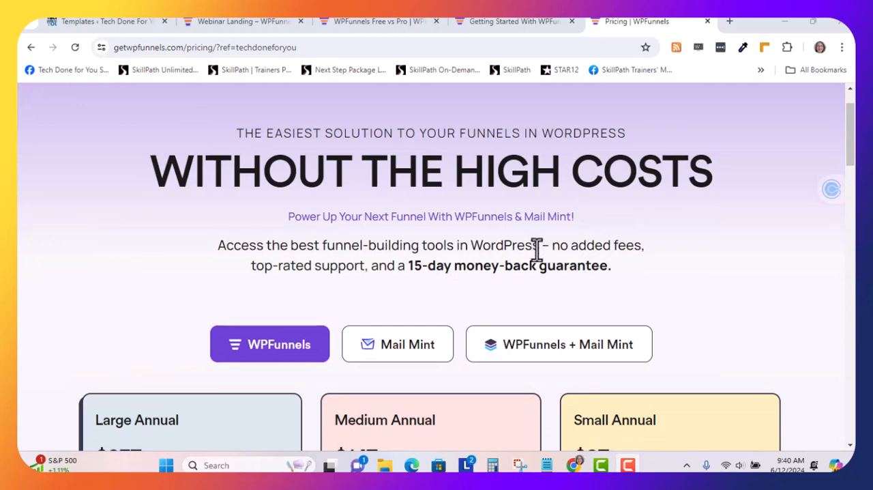
{"action": "scroll", "coordinate": [537, 249], "scroll_direction": "down", "scroll_amount": 1}
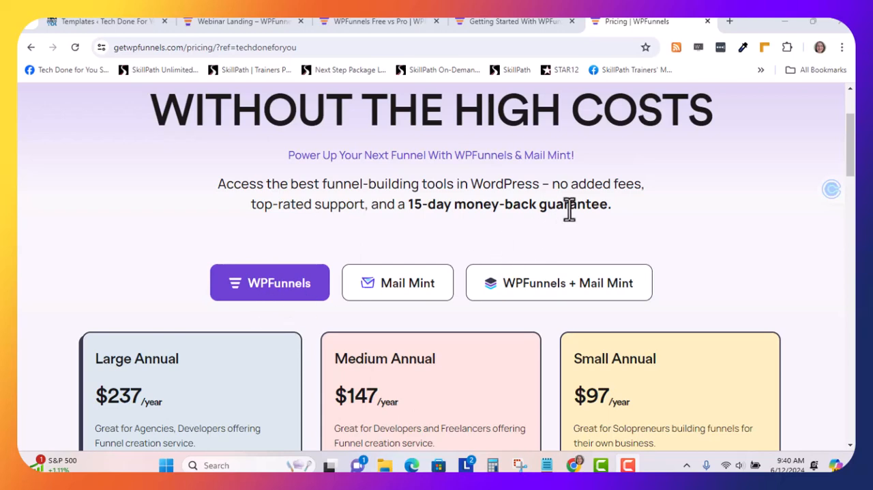
{"action": "scroll", "coordinate": [569, 208], "scroll_direction": "up", "scroll_amount": 2}
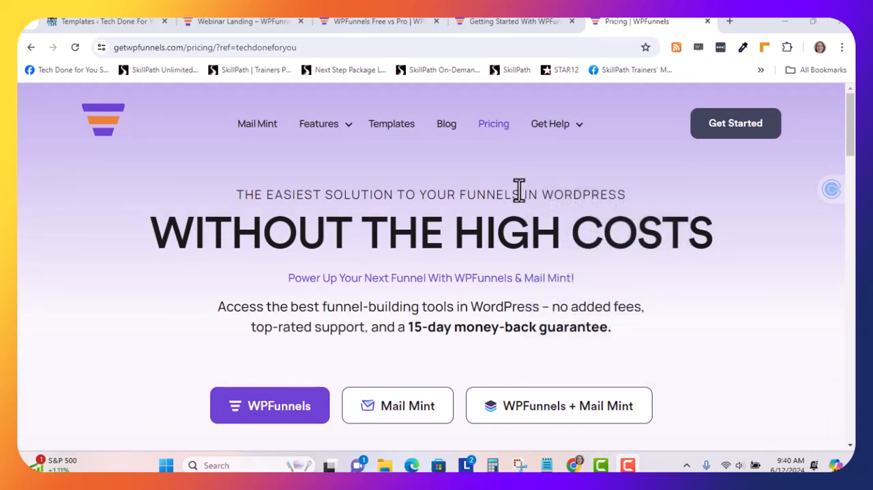
{"action": "scroll", "coordinate": [520, 190], "scroll_direction": "down", "scroll_amount": 1}
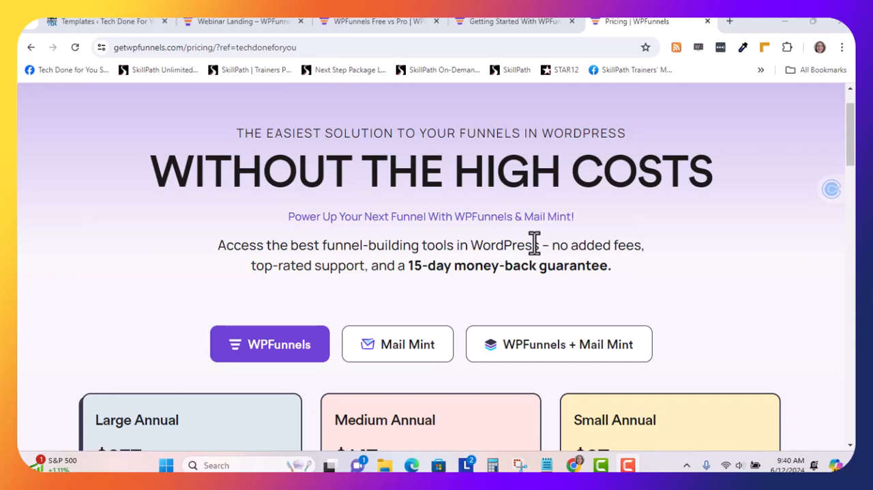
Open the WPFunnels Free vs Pro documentation page and compare the features from Number of Funnels through Rollback option
{"action": "left_click", "coordinate": [380, 26]}
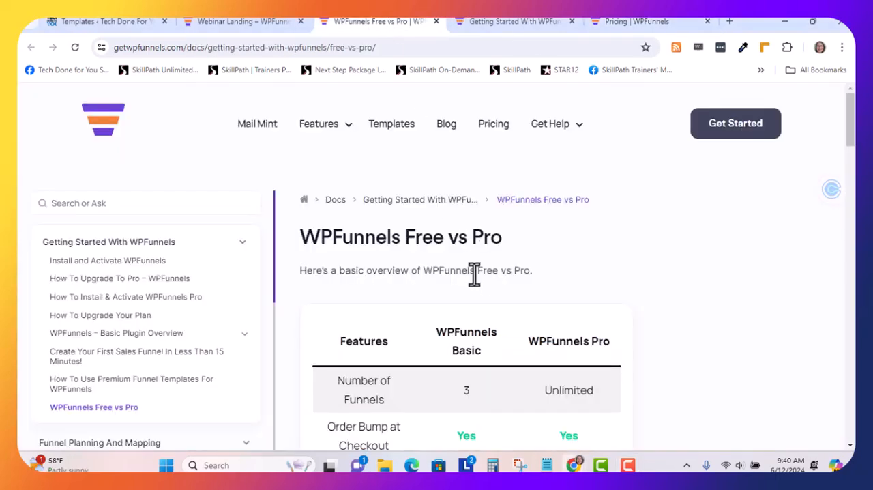
{"action": "scroll", "coordinate": [474, 273], "scroll_direction": "down", "scroll_amount": 1}
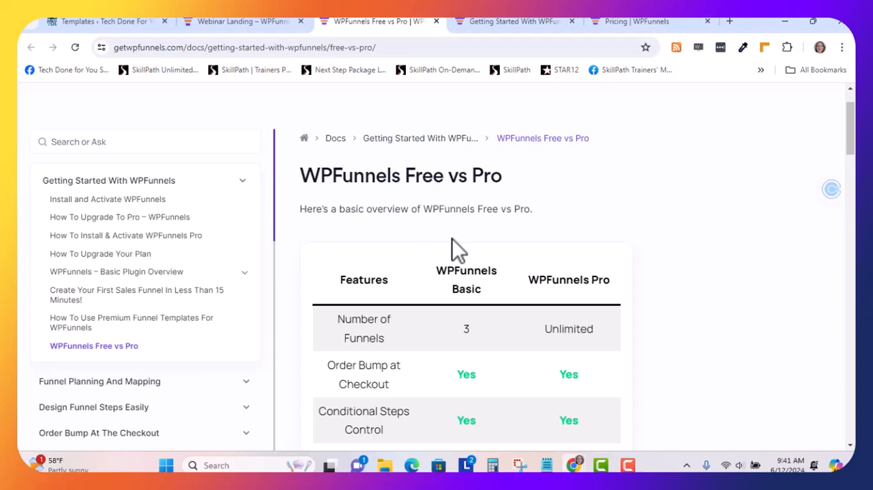
{"action": "scroll", "coordinate": [452, 238], "scroll_direction": "down", "scroll_amount": 1}
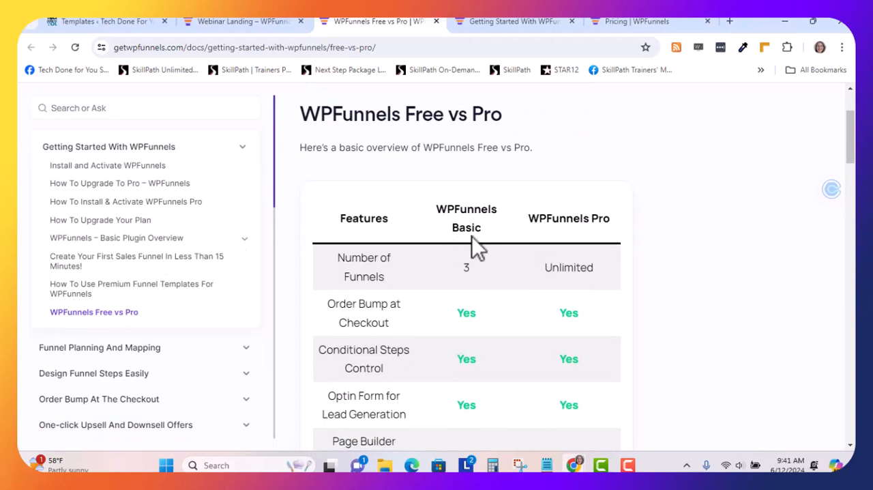
{"action": "scroll", "coordinate": [487, 260], "scroll_direction": "down", "scroll_amount": 1}
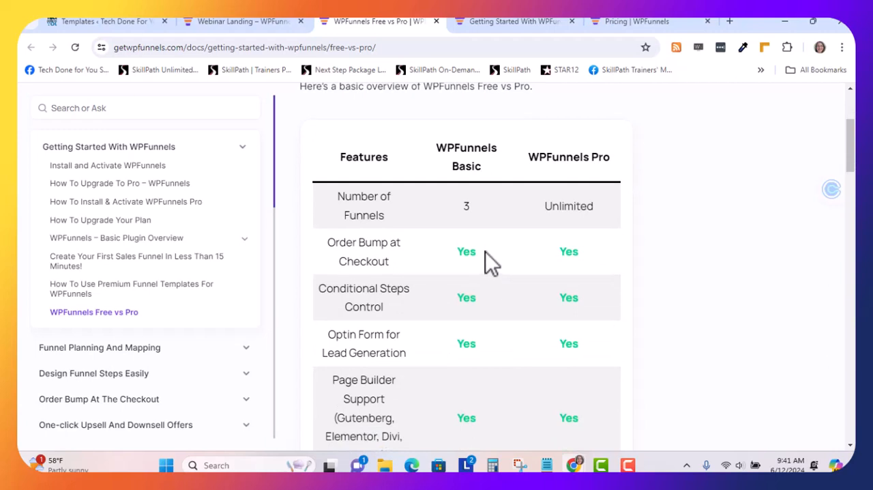
{"action": "scroll", "coordinate": [485, 252], "scroll_direction": "down", "scroll_amount": 1}
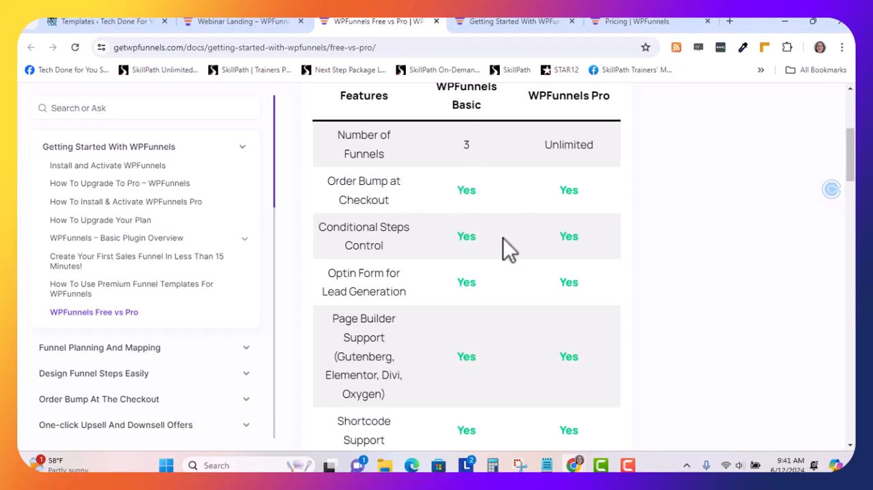
{"action": "scroll", "coordinate": [508, 247], "scroll_direction": "down", "scroll_amount": 3}
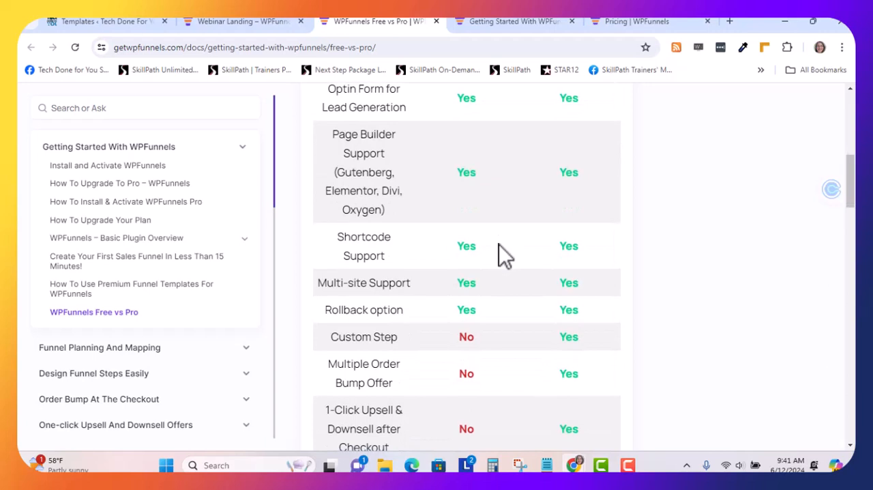
{"action": "scroll", "coordinate": [499, 245], "scroll_direction": "down", "scroll_amount": 1}
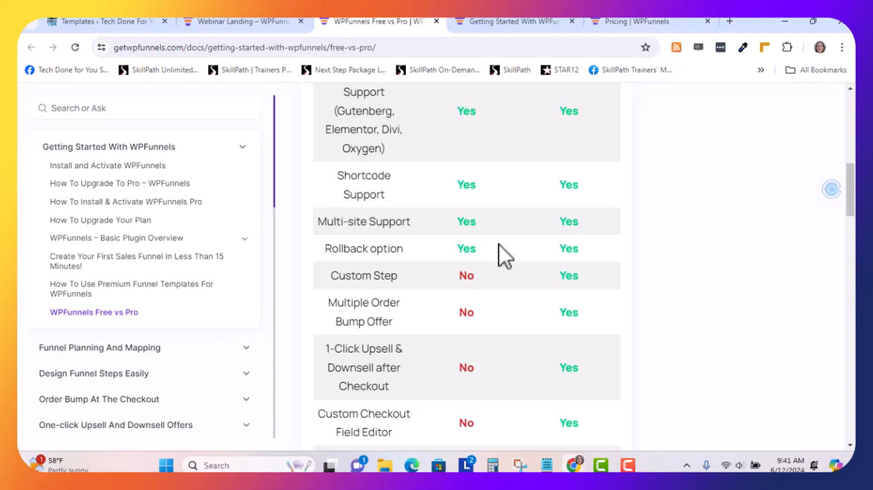
{"action": "scroll", "coordinate": [502, 255], "scroll_direction": "up", "scroll_amount": 2}
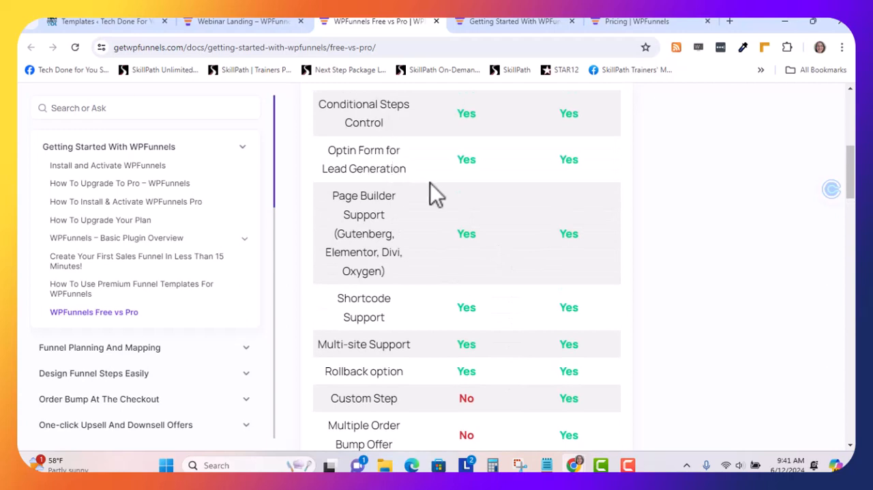
{"action": "scroll", "coordinate": [445, 265], "scroll_direction": "down", "scroll_amount": 1}
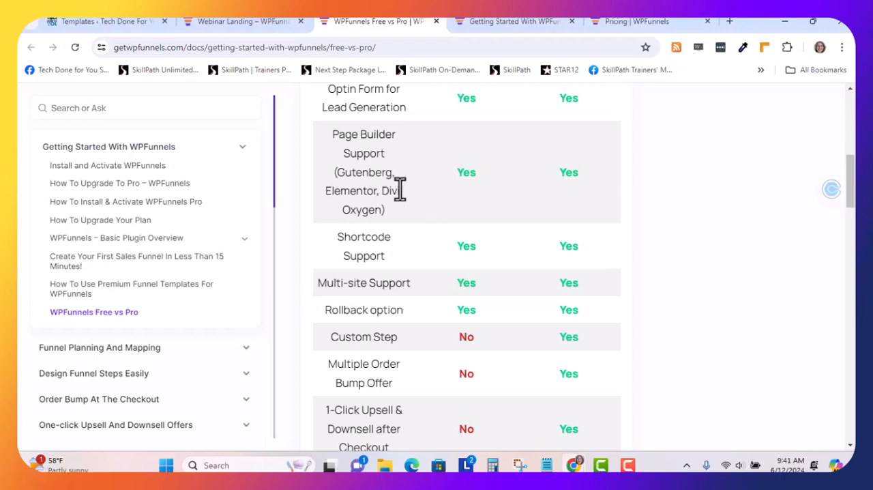
{"action": "scroll", "coordinate": [418, 217], "scroll_direction": "down", "scroll_amount": 1}
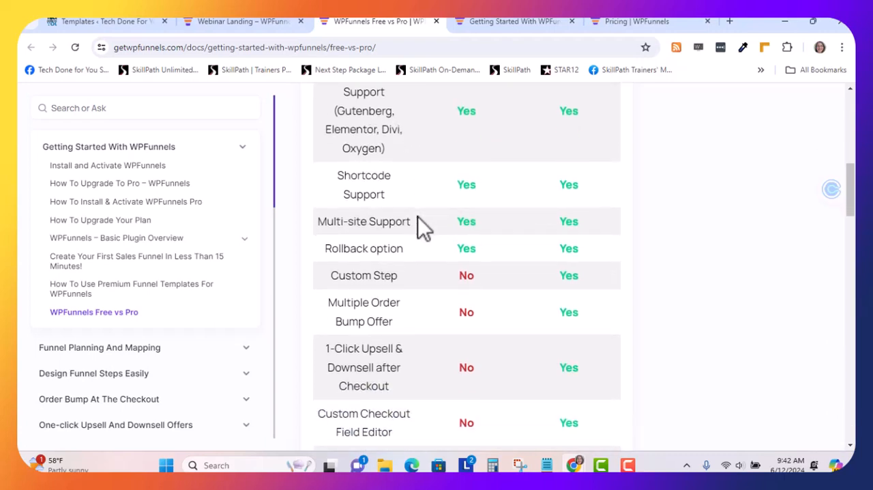
Examine the rest of the Basic and Pro comparison table, from Custom Step through Integrations Addon
{"action": "scroll", "coordinate": [419, 218], "scroll_direction": "down", "scroll_amount": 1}
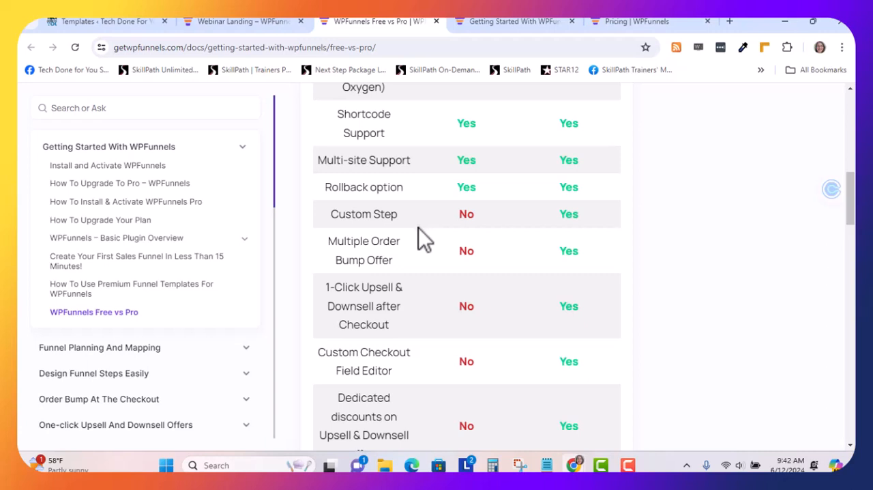
{"action": "scroll", "coordinate": [419, 232], "scroll_direction": "down", "scroll_amount": 1}
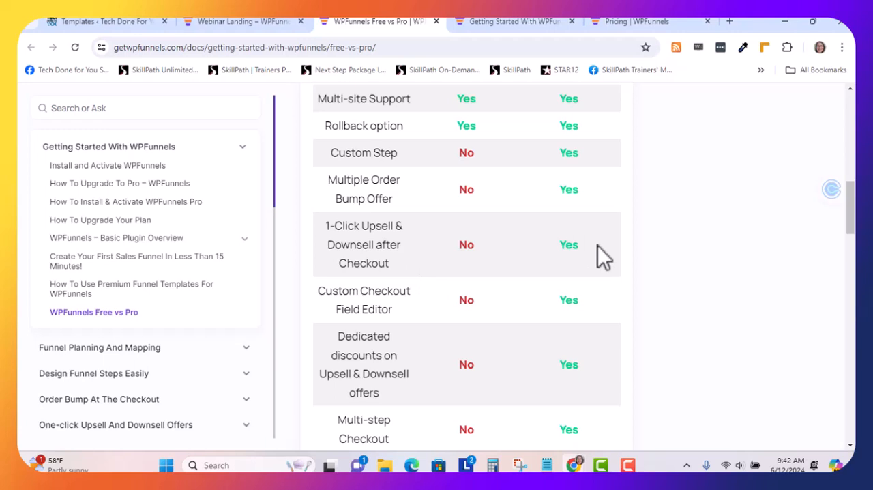
{"action": "scroll", "coordinate": [597, 245], "scroll_direction": "down", "scroll_amount": 3}
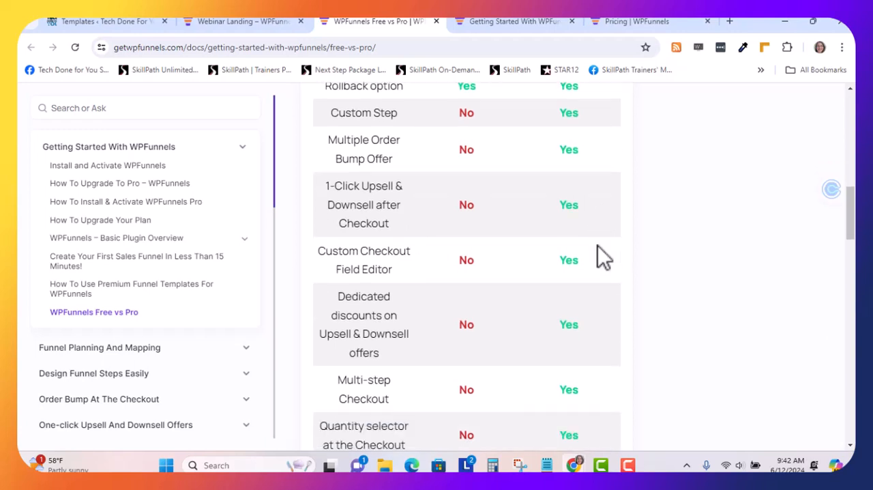
{"action": "scroll", "coordinate": [597, 245], "scroll_direction": "down", "scroll_amount": 1}
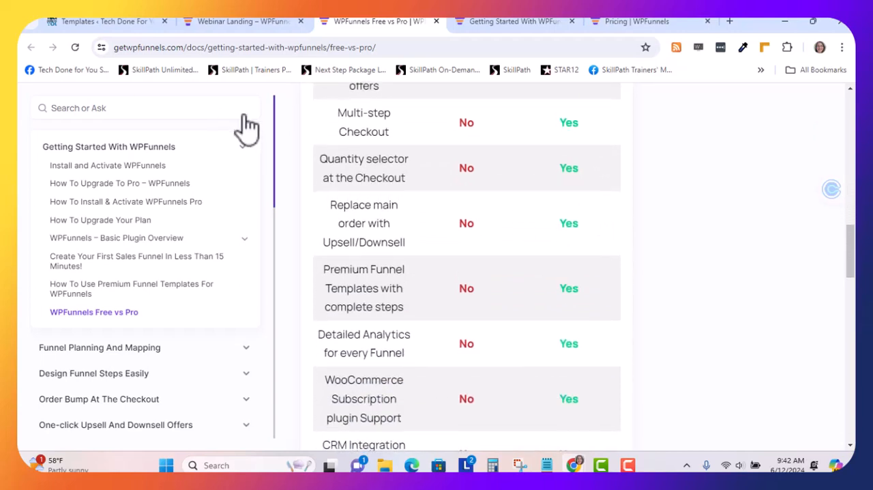
{"action": "scroll", "coordinate": [551, 188], "scroll_direction": "down", "scroll_amount": 4}
{"action": "scroll", "coordinate": [553, 291], "scroll_direction": "down", "scroll_amount": 3}
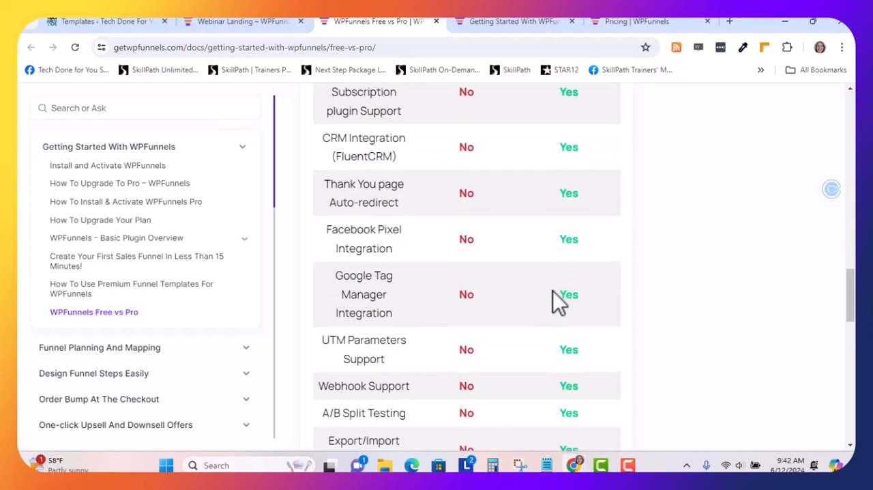
{"action": "scroll", "coordinate": [553, 300], "scroll_direction": "down", "scroll_amount": 3}
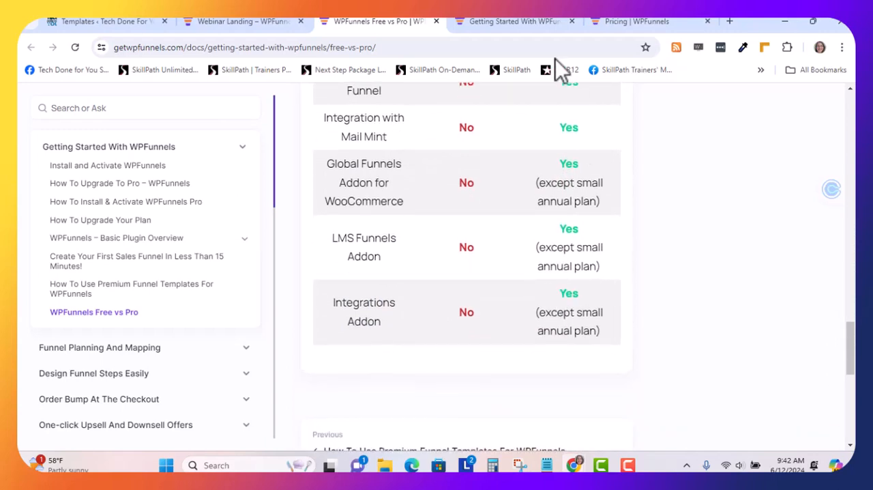
Return to the pricing page and reload it through the address techdoneforyou.com/wpfunnels
{"action": "left_click", "coordinate": [614, 23]}
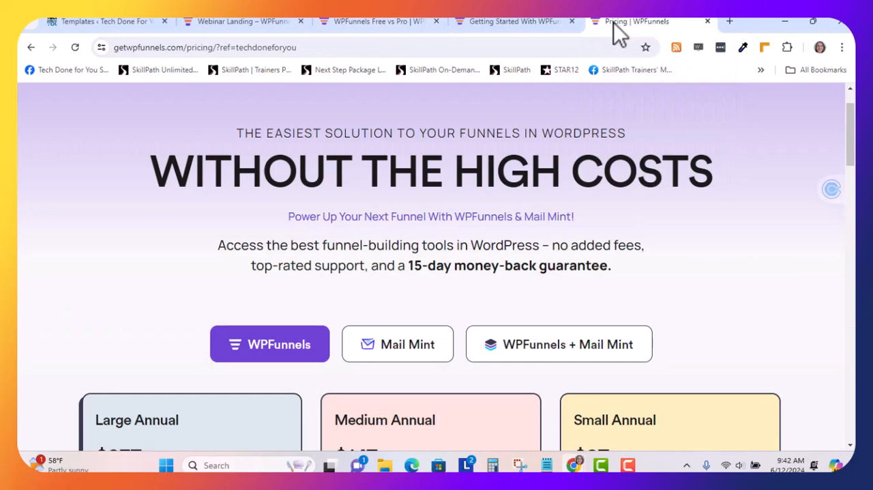
{"action": "left_click", "coordinate": [306, 47]}
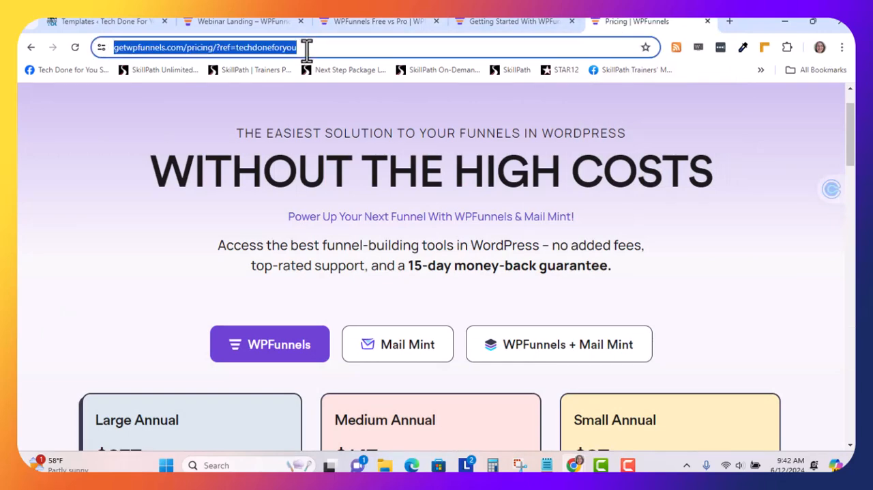
{"action": "type", "text": "techdoenfor"}
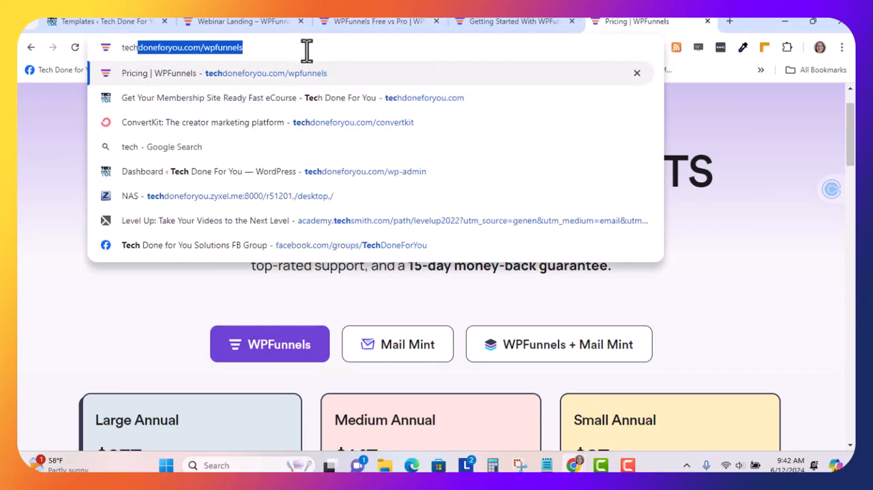
{"action": "key", "text": "BackSpace"}
{"action": "key", "text": "BackSpace"}
{"action": "key", "text": "BackSpace"}
{"action": "key", "text": "BackSpace"}
{"action": "key", "text": "BackSpace"}
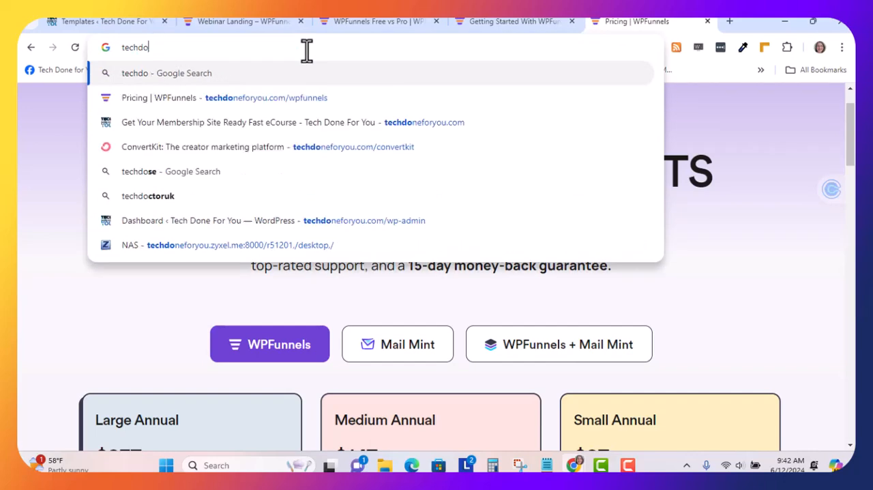
{"action": "type", "text": "neforyou.com"}
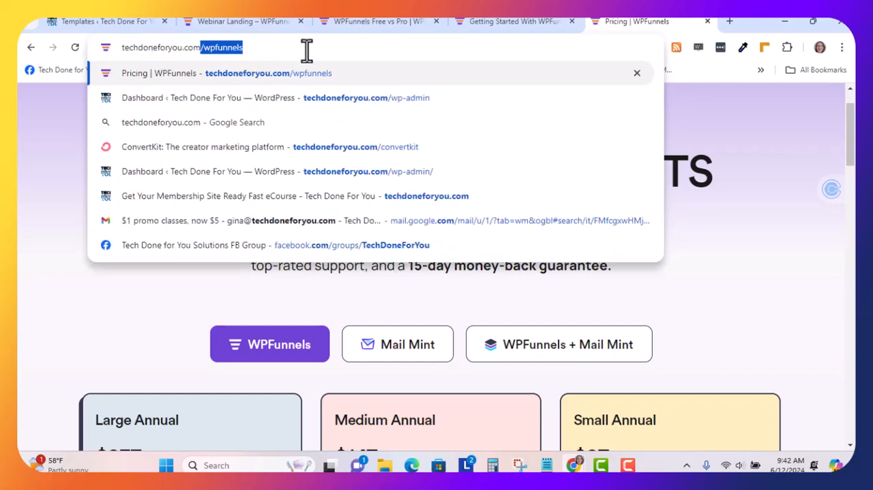
{"action": "key", "text": "Return"}
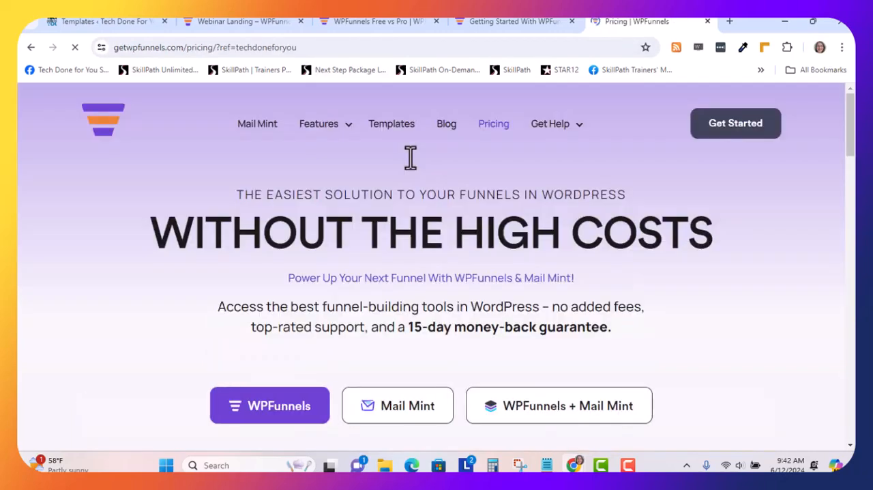
Compare the prices, site licenses and included addons of the Large, Medium and Small Annual WPFunnels plans
{"action": "scroll", "coordinate": [410, 174], "scroll_direction": "down", "scroll_amount": 2}
{"action": "scroll", "coordinate": [406, 167], "scroll_direction": "down", "scroll_amount": 3}
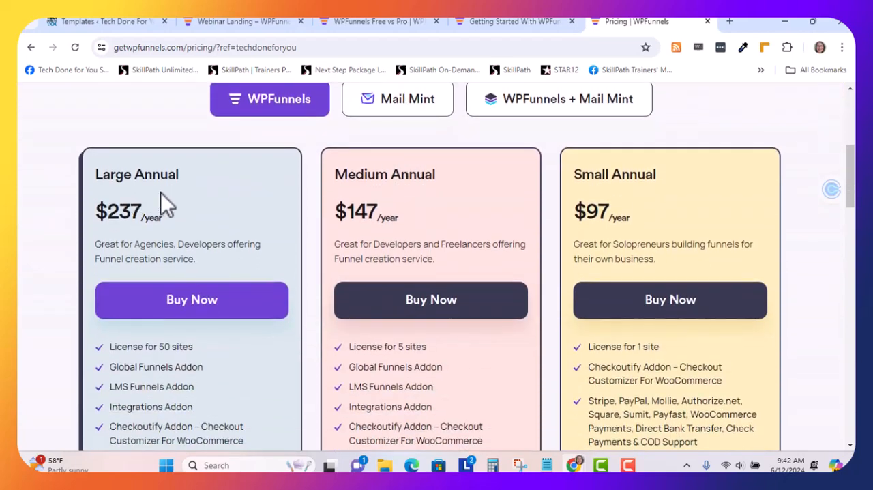
{"action": "scroll", "coordinate": [161, 194], "scroll_direction": "down", "scroll_amount": 2}
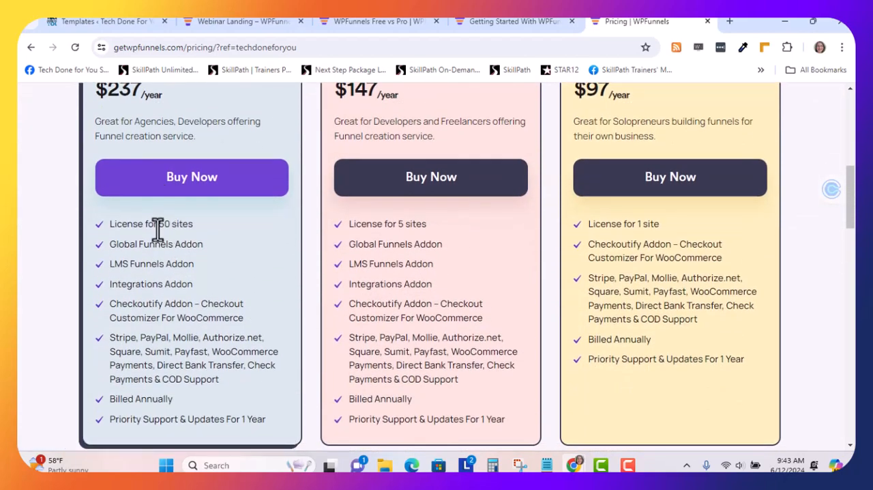
{"action": "scroll", "coordinate": [388, 124], "scroll_direction": "up", "scroll_amount": 1}
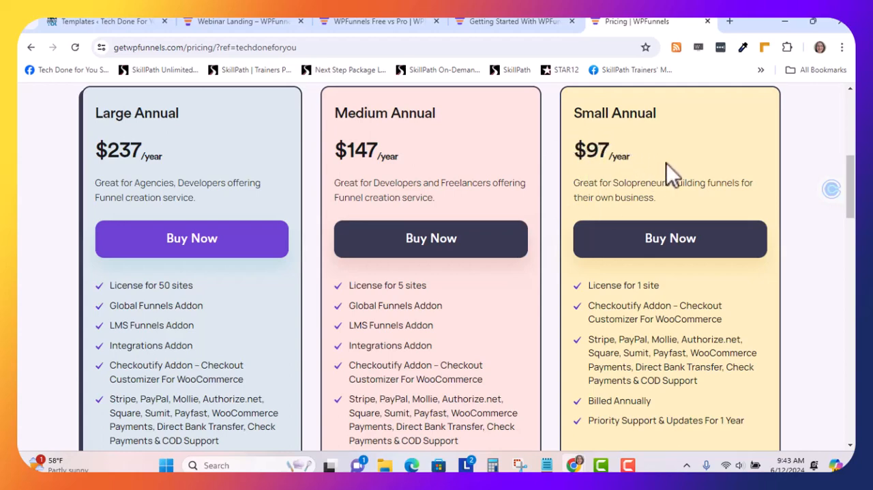
{"action": "scroll", "coordinate": [668, 174], "scroll_direction": "down", "scroll_amount": 1}
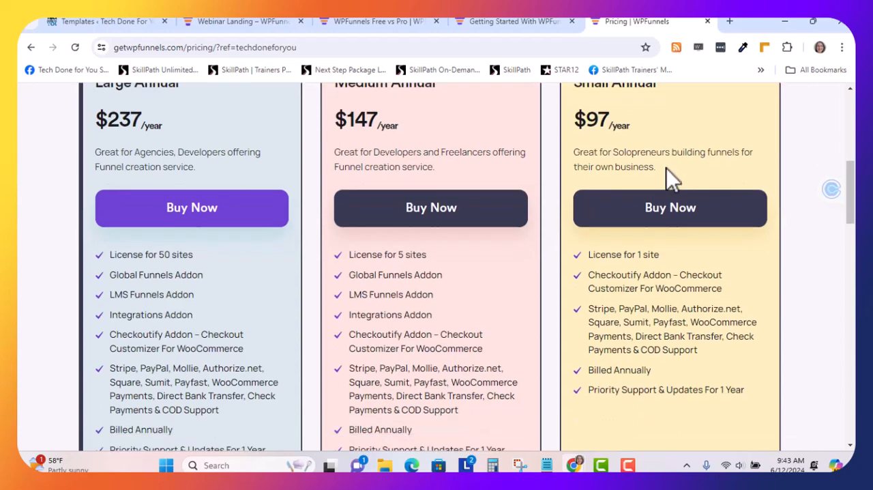
{"action": "scroll", "coordinate": [655, 176], "scroll_direction": "down", "scroll_amount": 1}
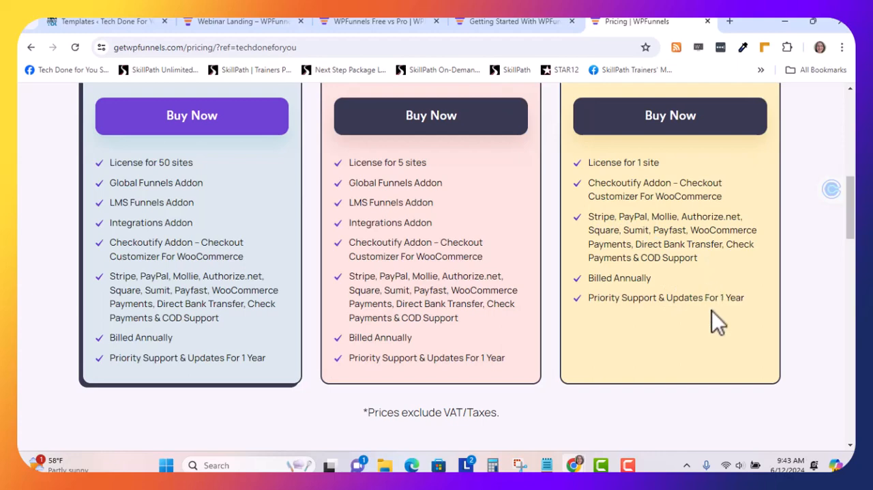
Switch the pricing table to the Mail Mint plans and review their prices and included features
{"action": "scroll", "coordinate": [713, 323], "scroll_direction": "up", "scroll_amount": 4}
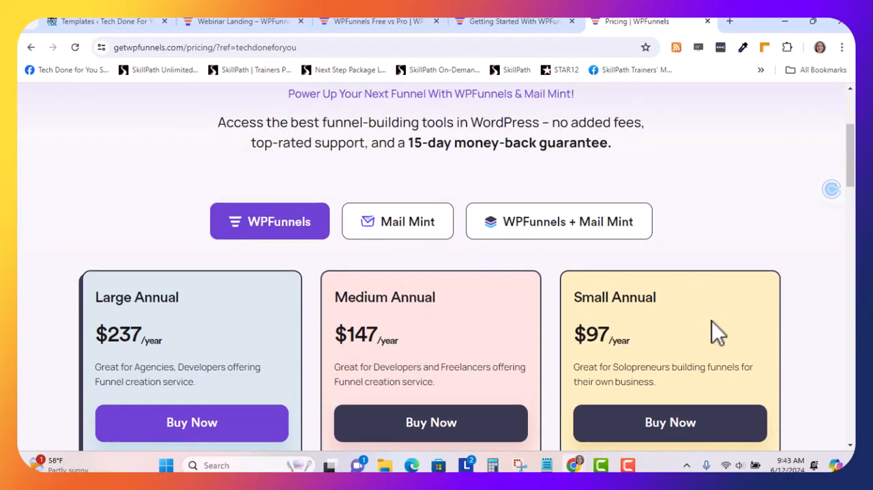
{"action": "left_click", "coordinate": [431, 235]}
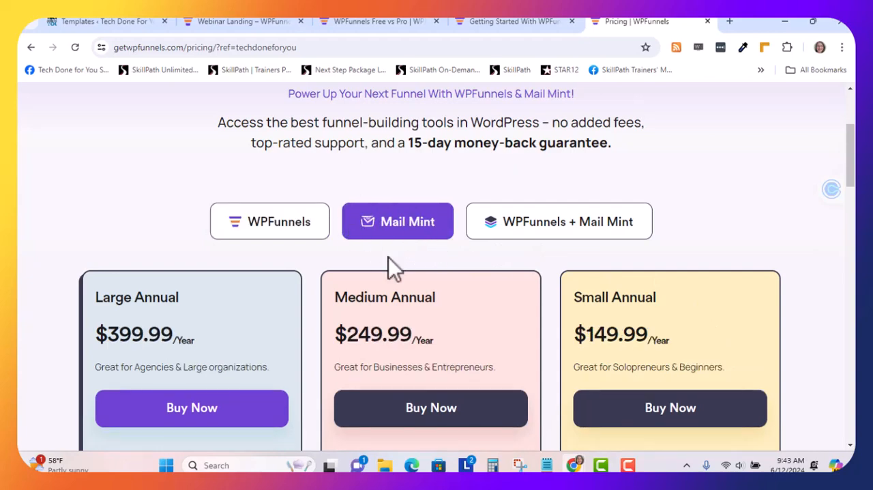
{"action": "scroll", "coordinate": [423, 247], "scroll_direction": "down", "scroll_amount": 4}
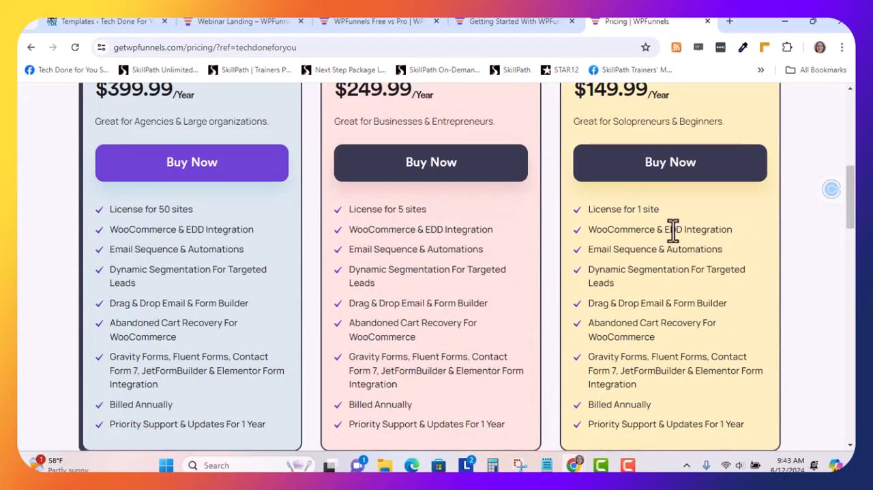
{"action": "scroll", "coordinate": [673, 230], "scroll_direction": "up", "scroll_amount": 2}
{"action": "scroll", "coordinate": [672, 186], "scroll_direction": "up", "scroll_amount": 1}
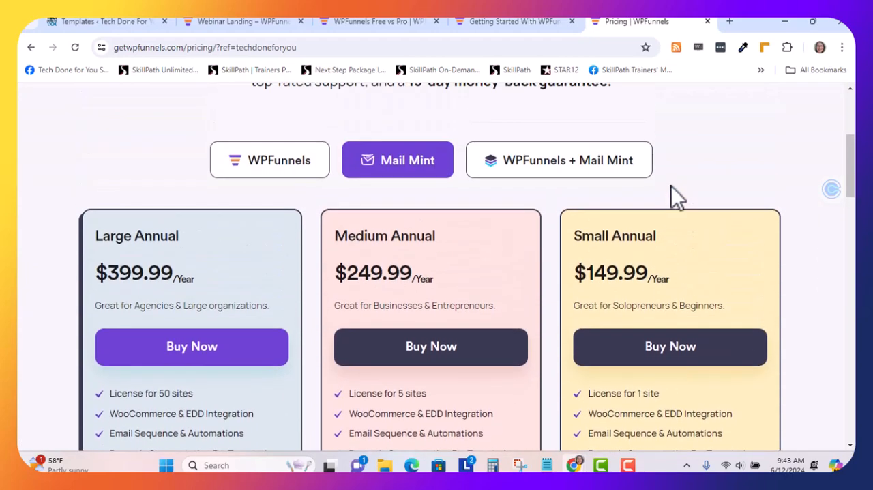
Review the annual prices of the WPFunnels + Mail Mint bundle plans, and return to the WordPress Templates page
{"action": "left_click", "coordinate": [584, 170]}
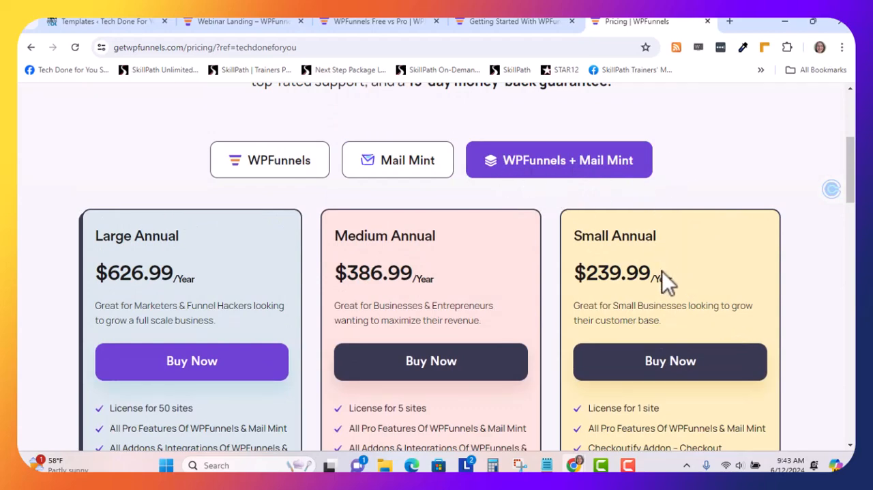
{"action": "scroll", "coordinate": [660, 271], "scroll_direction": "up", "scroll_amount": 4}
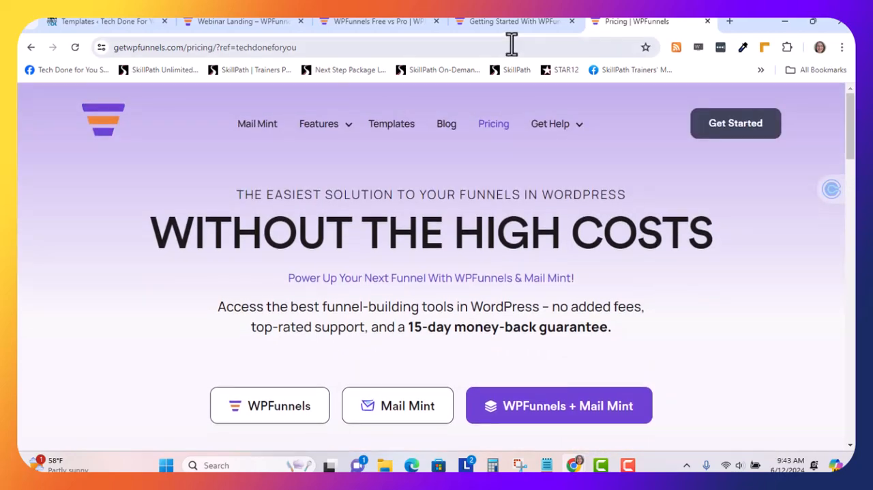
{"action": "left_click", "coordinate": [99, 24]}
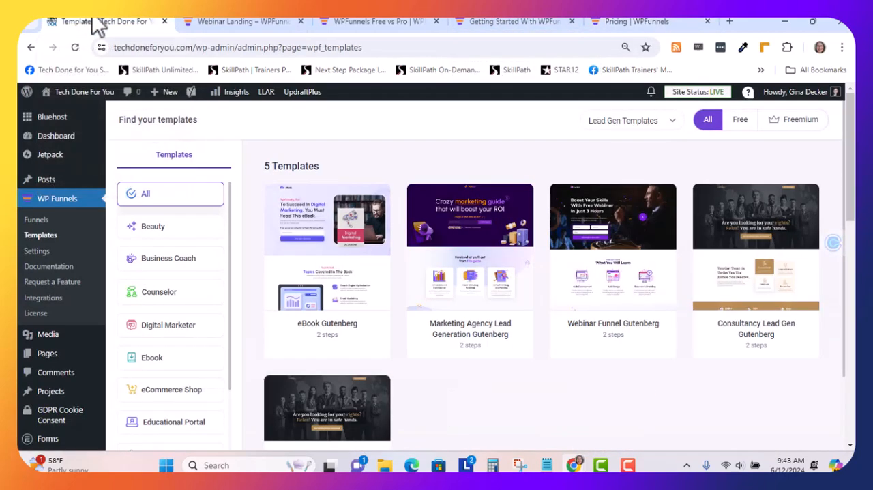
{"action": "mouse_move", "coordinate": [75, 106]}
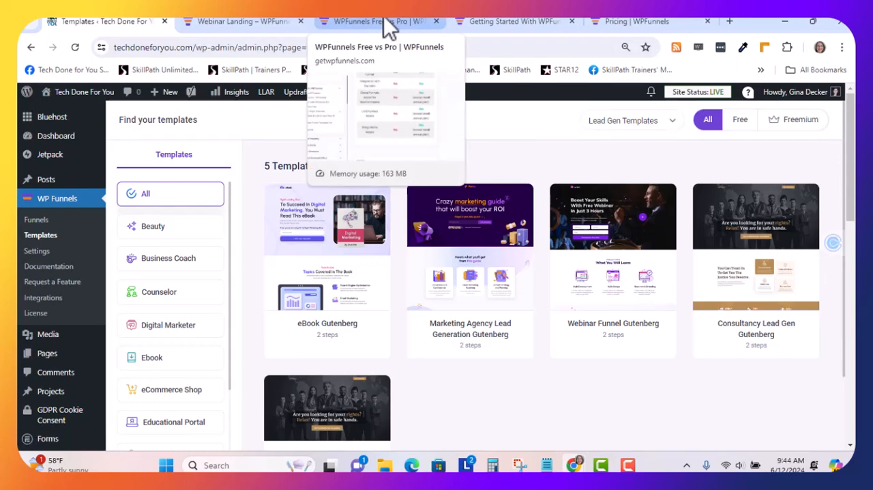
Check the Getting Started With WPFunnels documentation, and go back to browse the lead gen templates
{"action": "left_click", "coordinate": [493, 20]}
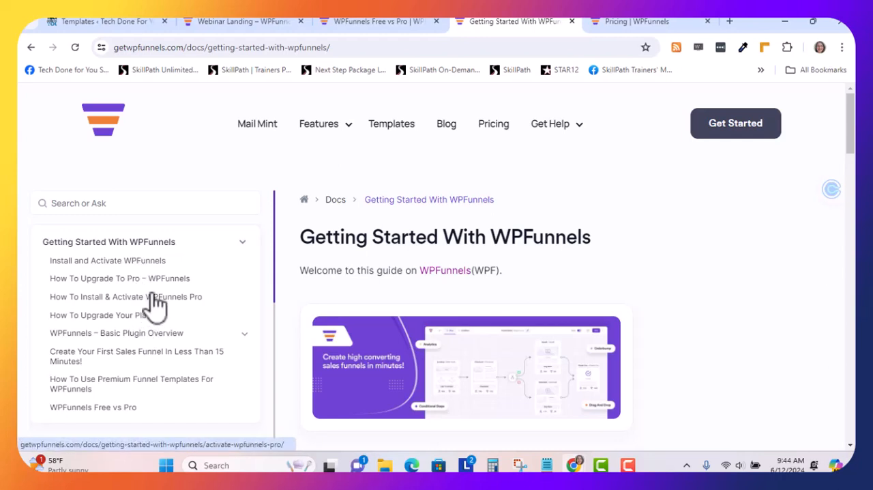
{"action": "left_click", "coordinate": [122, 22]}
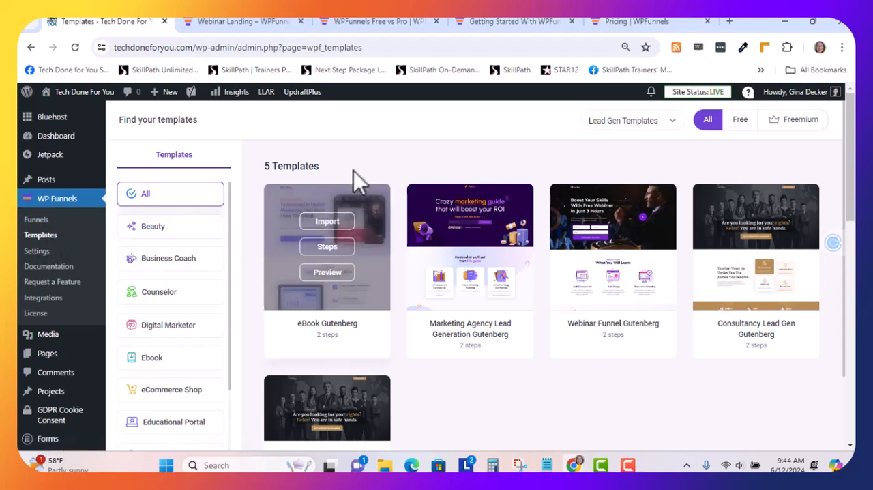
{"action": "scroll", "coordinate": [407, 141], "scroll_direction": "down", "scroll_amount": 1}
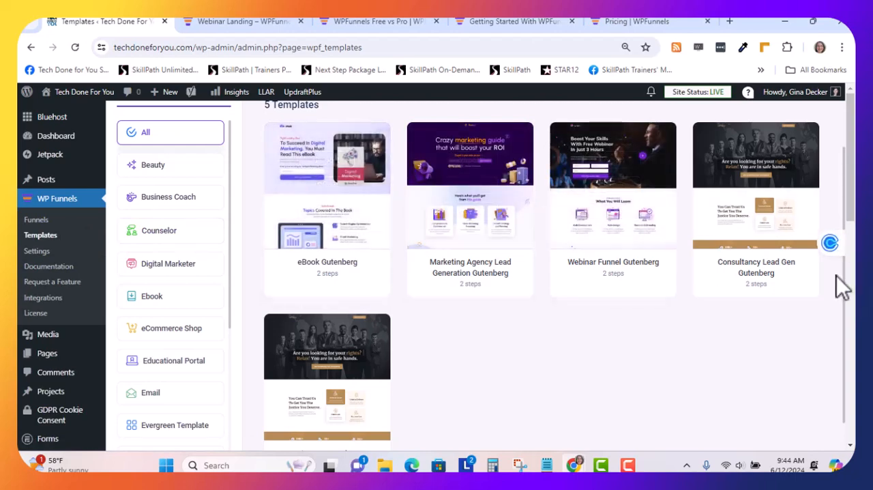
{"action": "scroll", "coordinate": [703, 266], "scroll_direction": "up", "scroll_amount": 1}
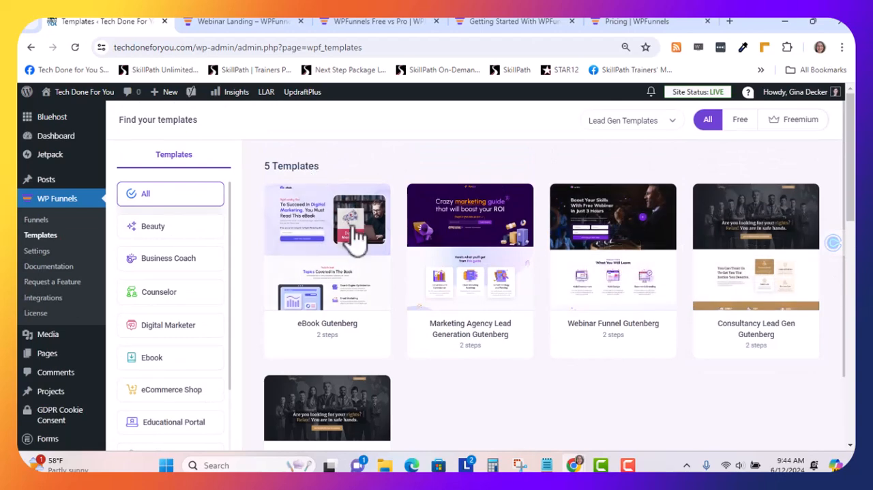
Preview the landing page of the Webinar Funnel Gutenberg template down to its registration form, and close the preview
{"action": "mouse_move", "coordinate": [364, 319]}
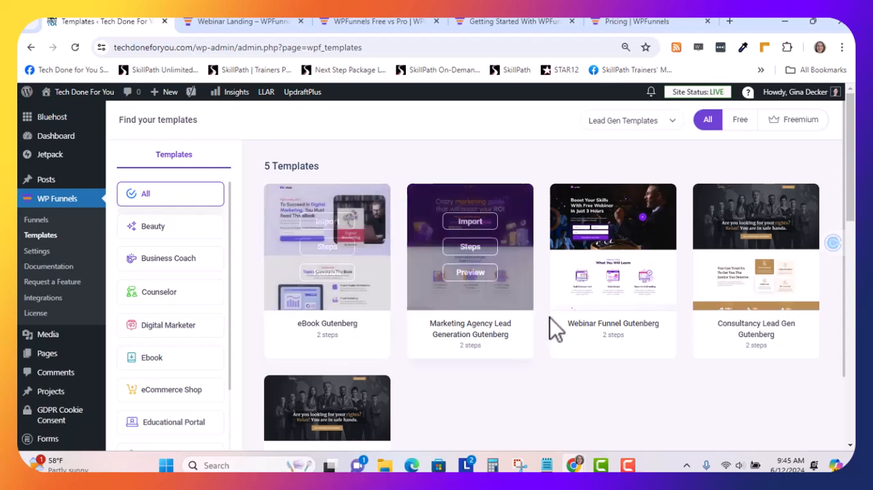
{"action": "mouse_move", "coordinate": [581, 291]}
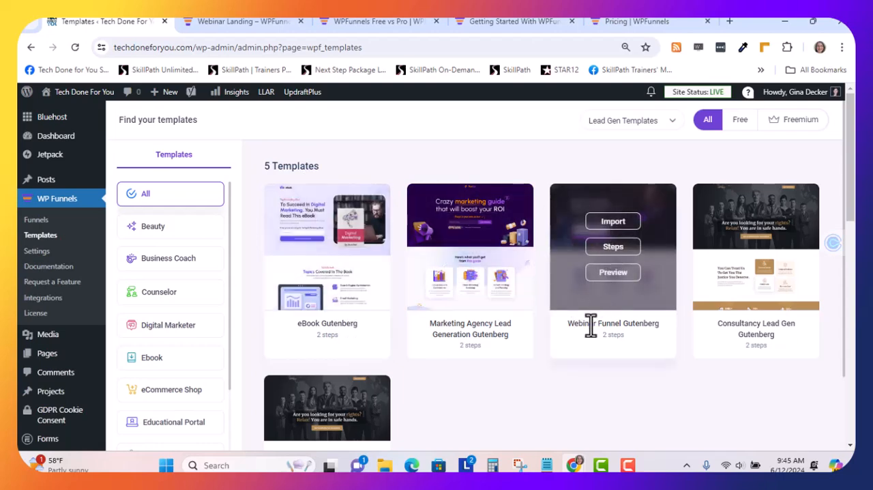
{"action": "left_click", "coordinate": [622, 278]}
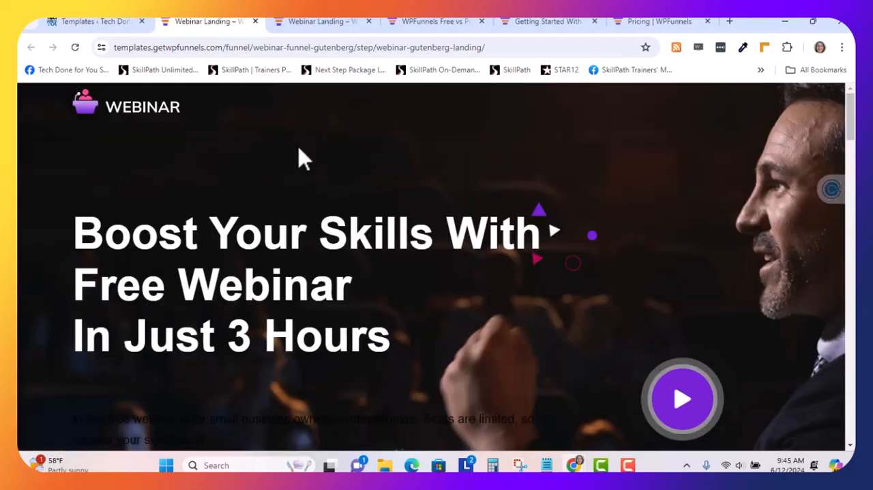
{"action": "scroll", "coordinate": [293, 351], "scroll_direction": "down", "scroll_amount": 2}
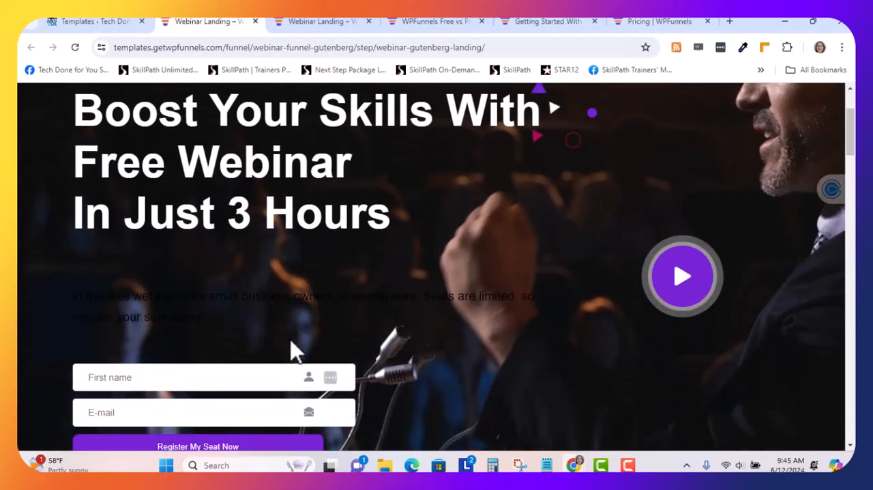
{"action": "scroll", "coordinate": [290, 348], "scroll_direction": "down", "scroll_amount": 1}
{"action": "scroll", "coordinate": [292, 344], "scroll_direction": "up", "scroll_amount": 3}
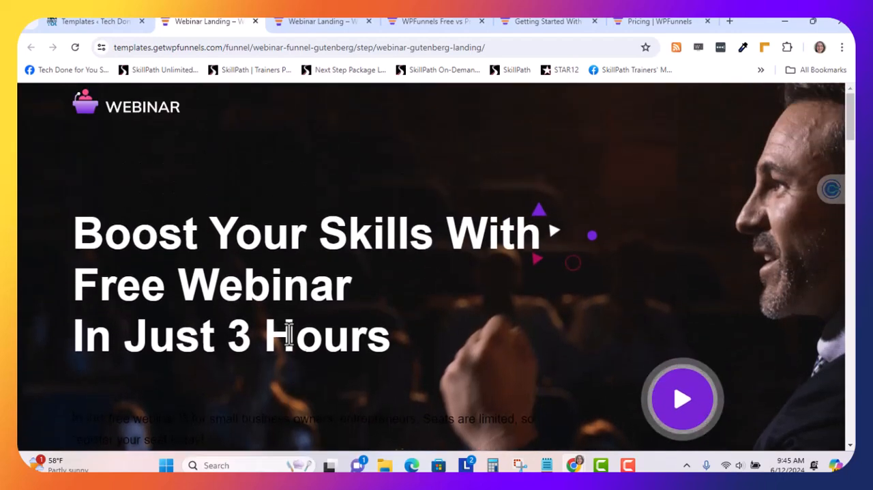
{"action": "left_click", "coordinate": [256, 21]}
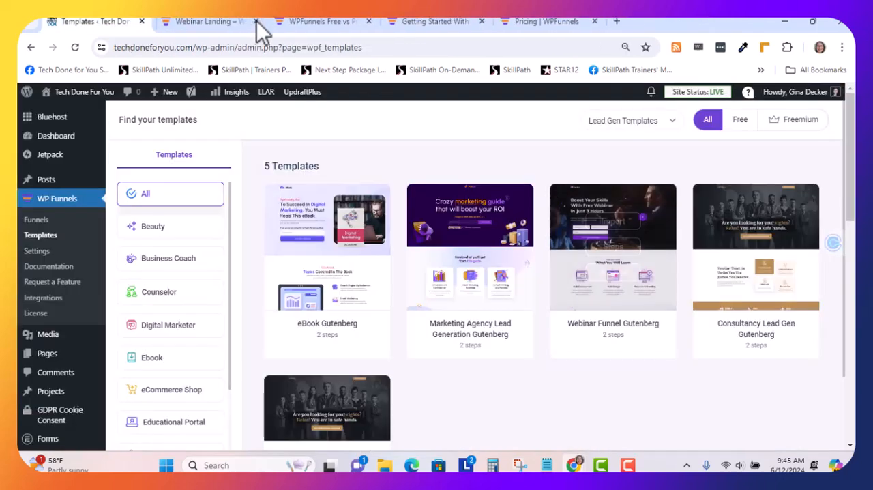
Go to the WP Funnels list of funnels and start creating the first funnel
{"action": "mouse_move", "coordinate": [575, 219]}
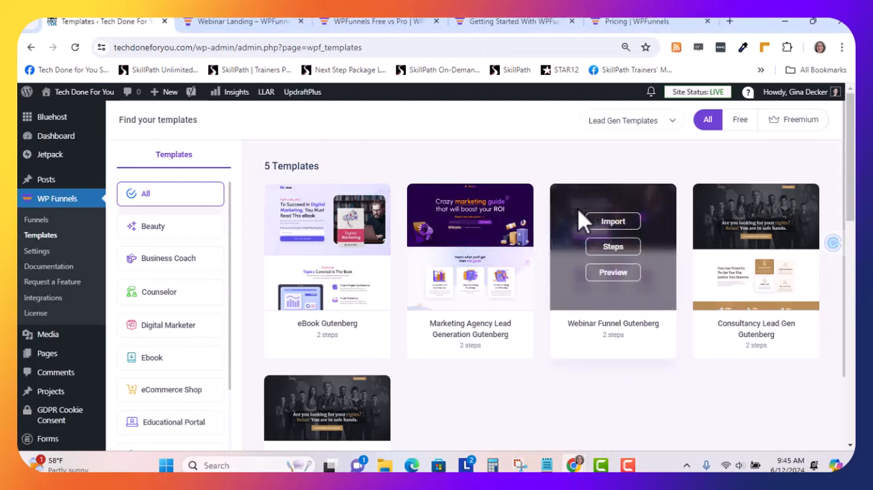
{"action": "left_click", "coordinate": [39, 222]}
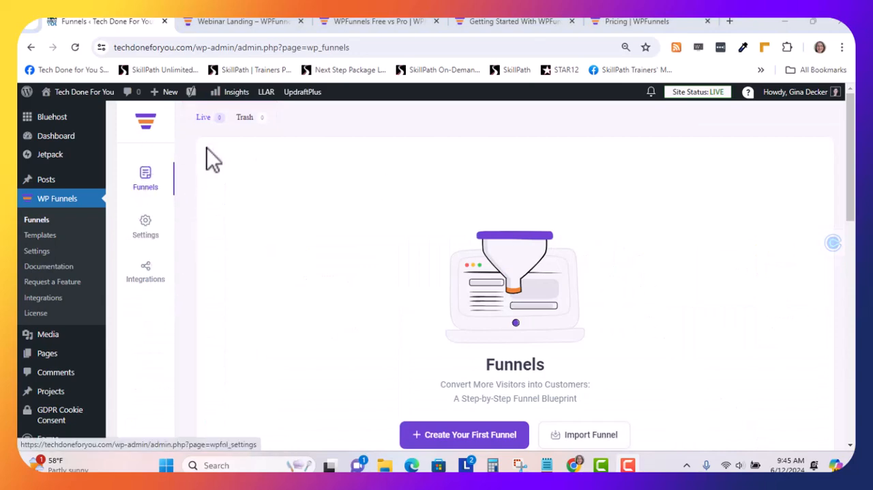
{"action": "scroll", "coordinate": [539, 274], "scroll_direction": "down", "scroll_amount": 3}
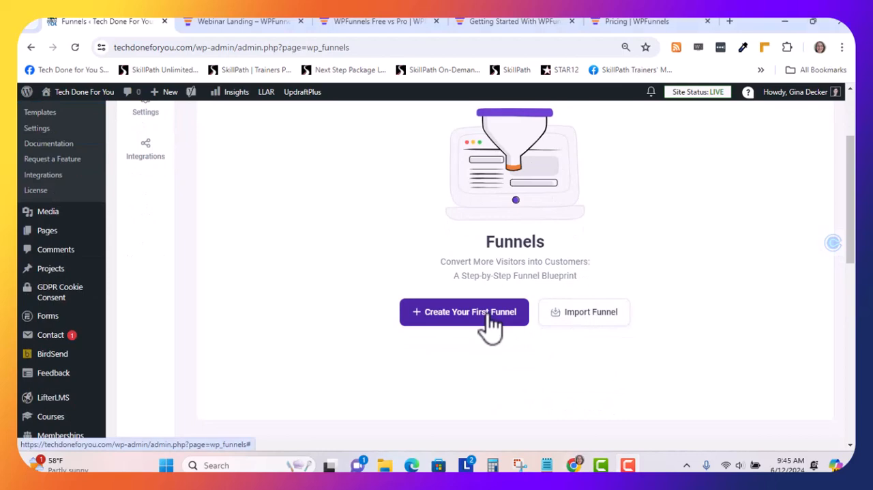
{"action": "left_click", "coordinate": [489, 317]}
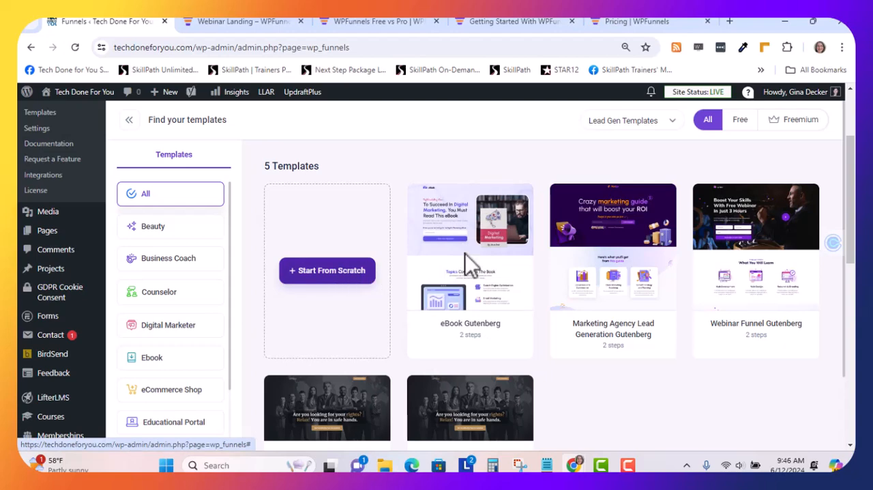
Check the steps included in the Webinar Funnel Gutenberg template, and import the template as the new funnel
{"action": "mouse_move", "coordinate": [757, 248]}
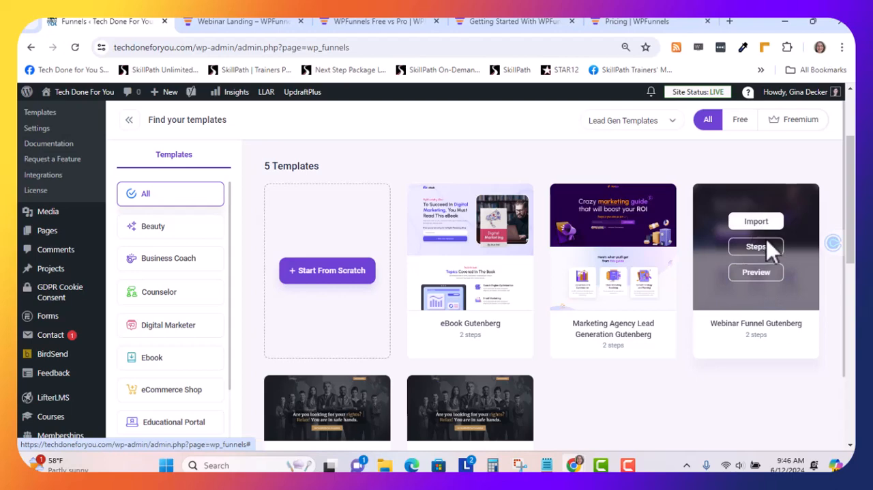
{"action": "left_click", "coordinate": [769, 247]}
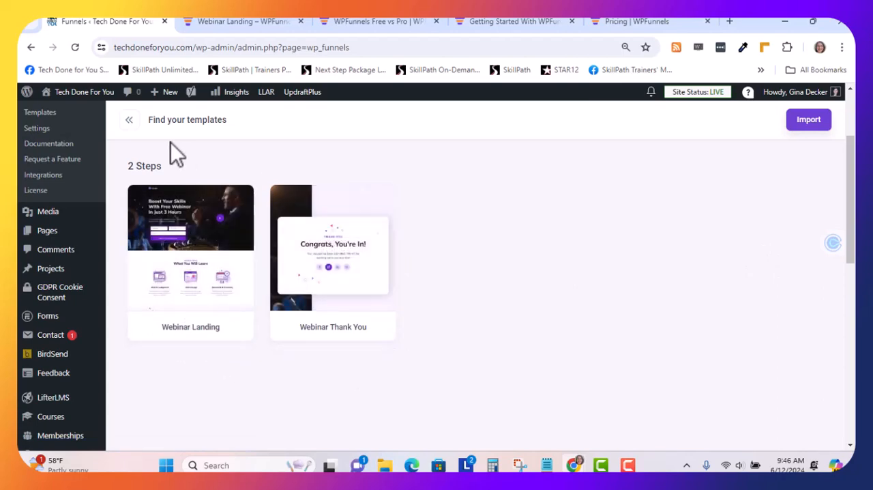
{"action": "left_click", "coordinate": [130, 121]}
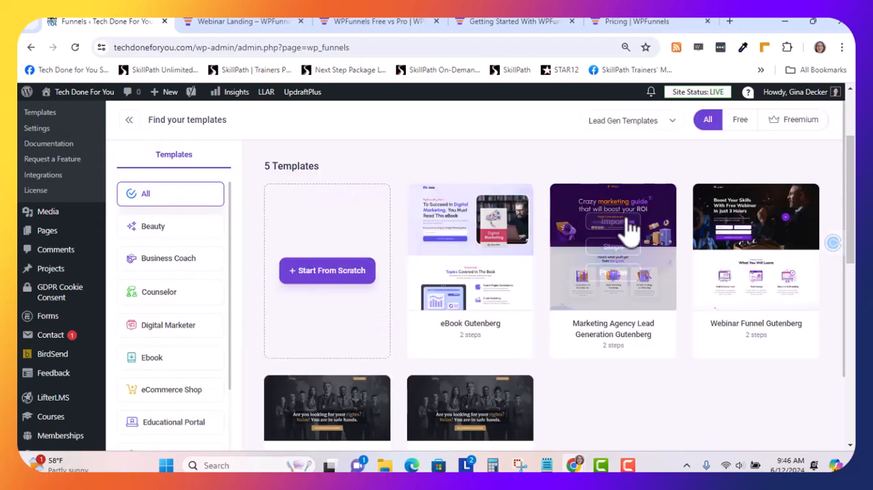
{"action": "left_click", "coordinate": [761, 224]}
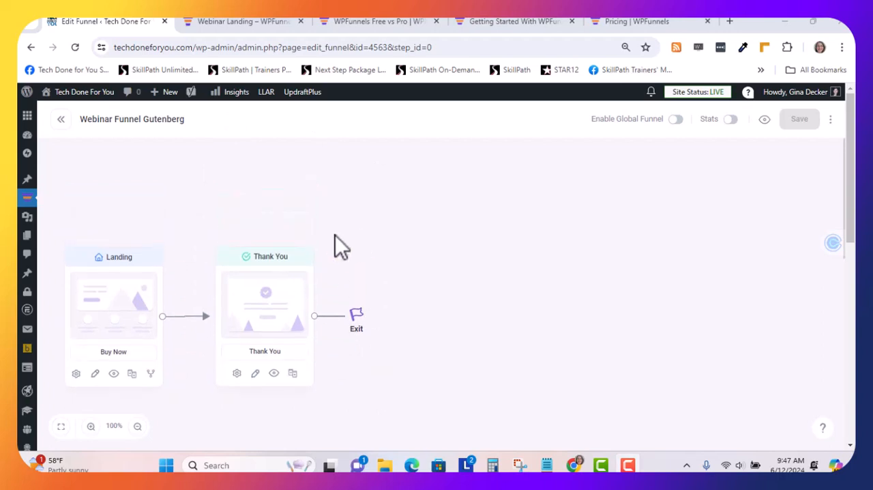
Open the funnel's Landing step for editing and show its content in the visual editor
{"action": "scroll", "coordinate": [138, 300], "scroll_direction": "down", "scroll_amount": 2}
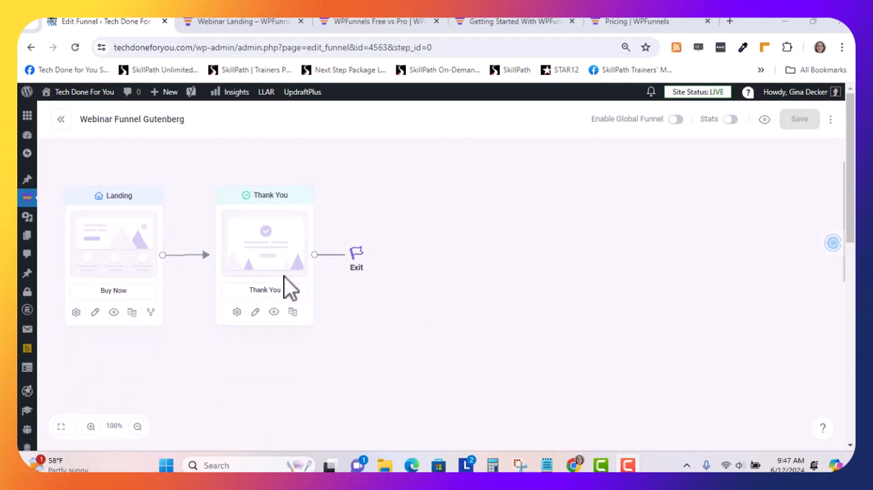
{"action": "left_click", "coordinate": [95, 313]}
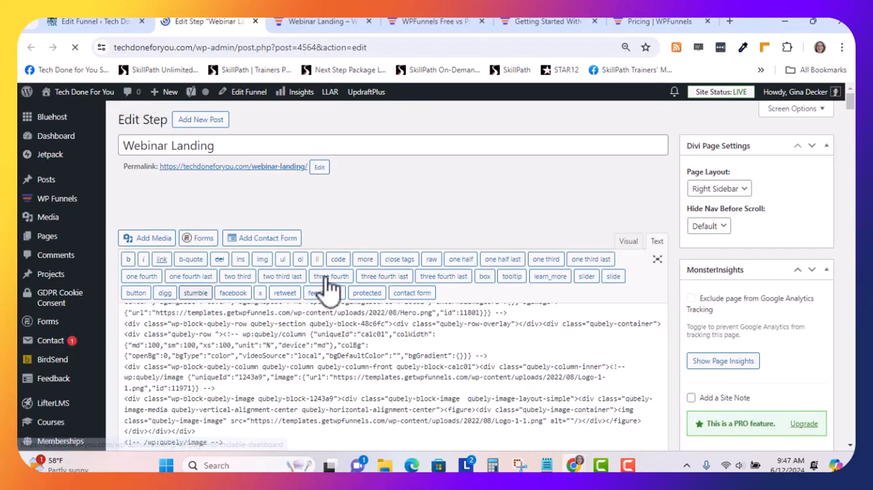
{"action": "left_click", "coordinate": [628, 244]}
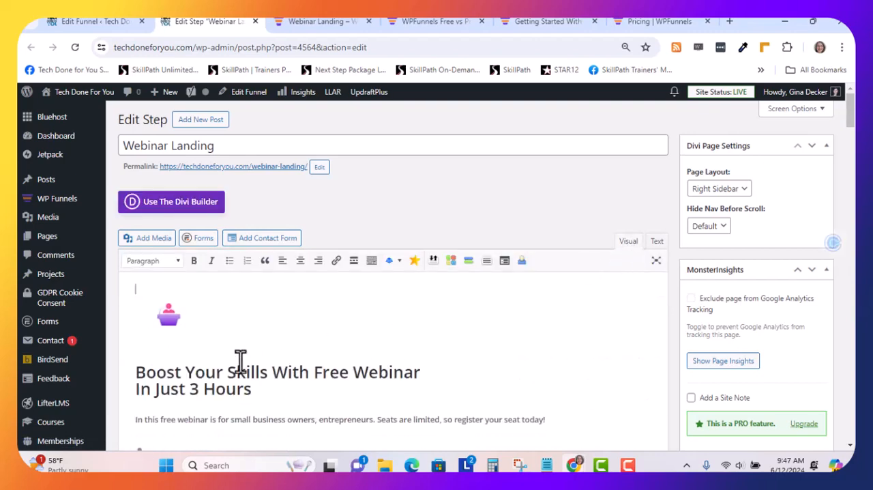
Replace "Boost Your Skills With" in the landing page headline with "Boost Your WooCommerce Sales &" copied from the Notepad text
{"action": "scroll", "coordinate": [240, 361], "scroll_direction": "down", "scroll_amount": 1}
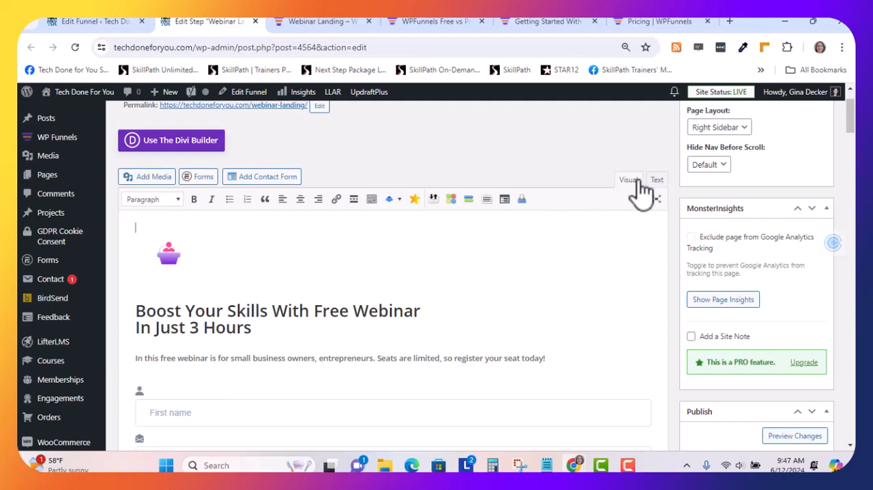
{"action": "scroll", "coordinate": [374, 290], "scroll_direction": "down", "scroll_amount": 3}
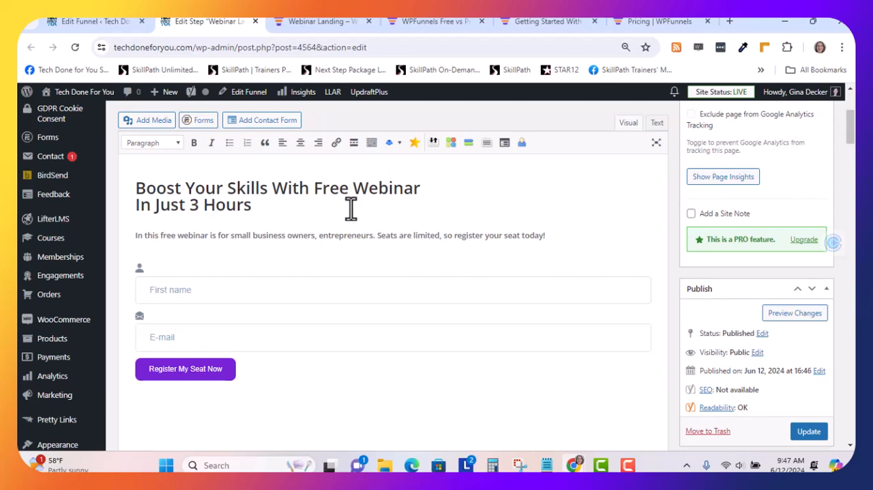
{"action": "left_click", "coordinate": [548, 467]}
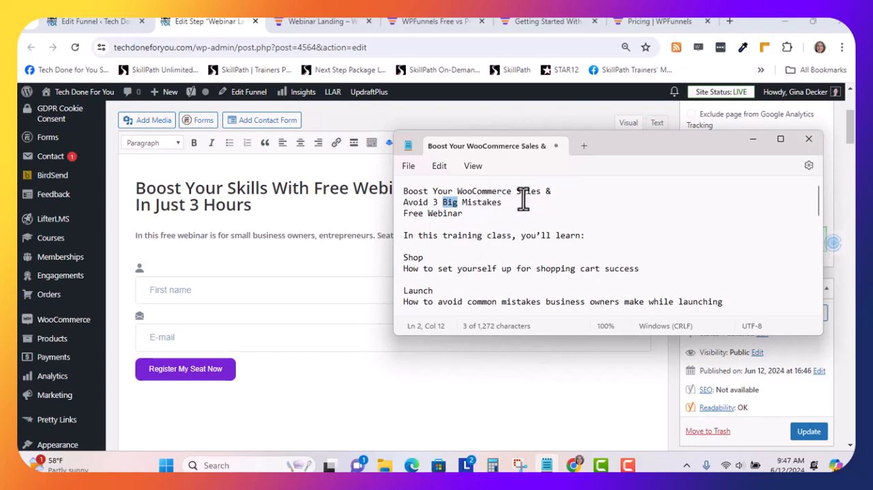
{"action": "left_click_drag", "start_coordinate": [551, 191], "coordinate": [397, 193]}
{"action": "key", "text": "ctrl+c"}
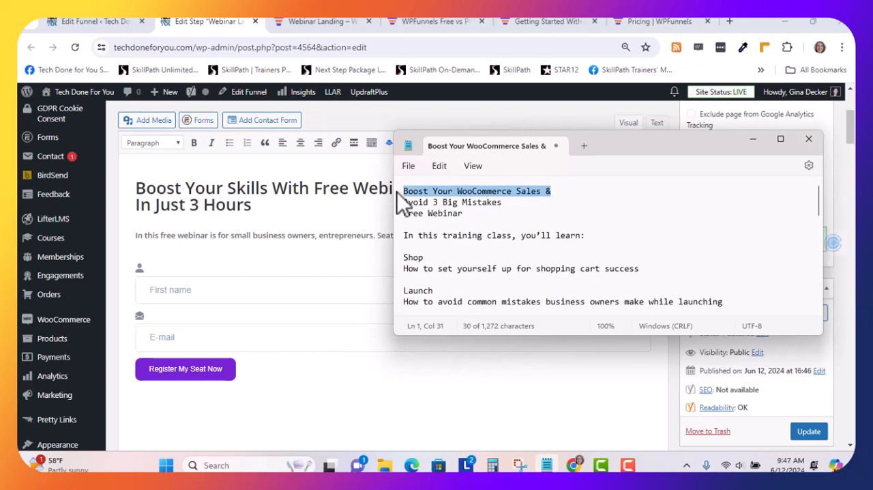
{"action": "left_click", "coordinate": [301, 195]}
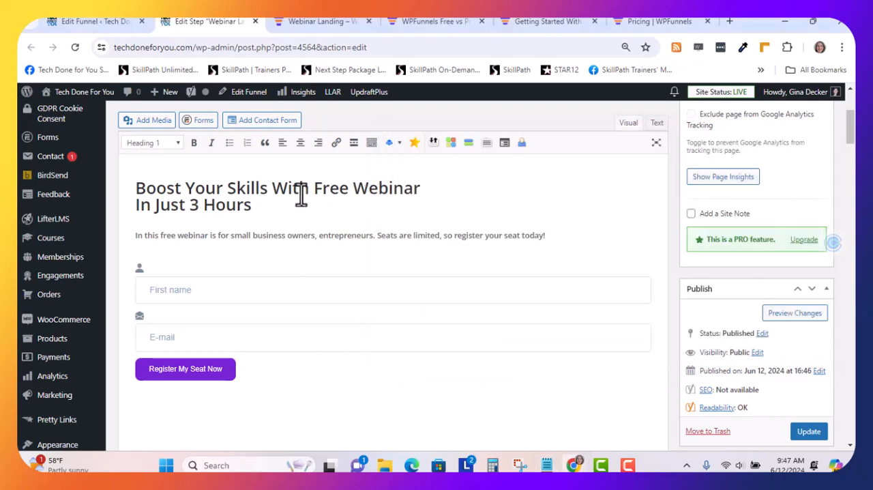
{"action": "left_click_drag", "start_coordinate": [306, 189], "coordinate": [130, 189]}
{"action": "key", "text": "ctrl+v"}
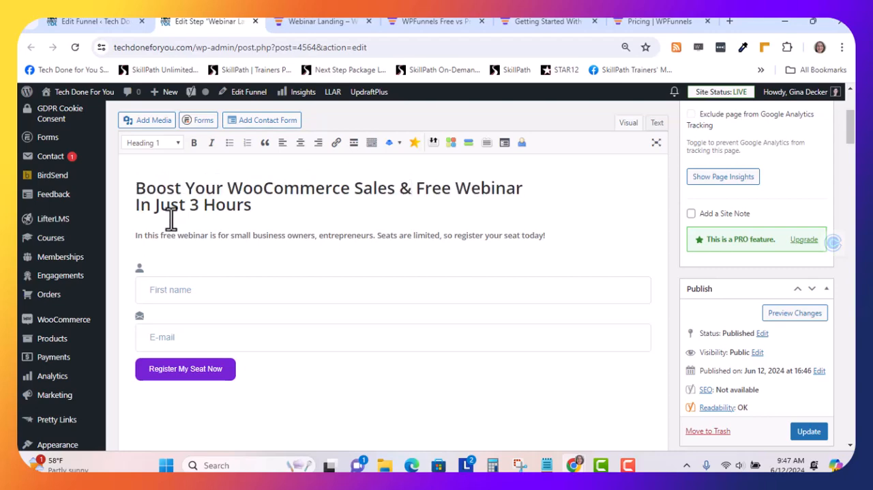
Replace "Free Webinar In Just 3 Hours" in the landing page headline with "Avoid 3 Big Mistakes Free Webinar" copied from the Notepad text
{"action": "left_click", "coordinate": [547, 465]}
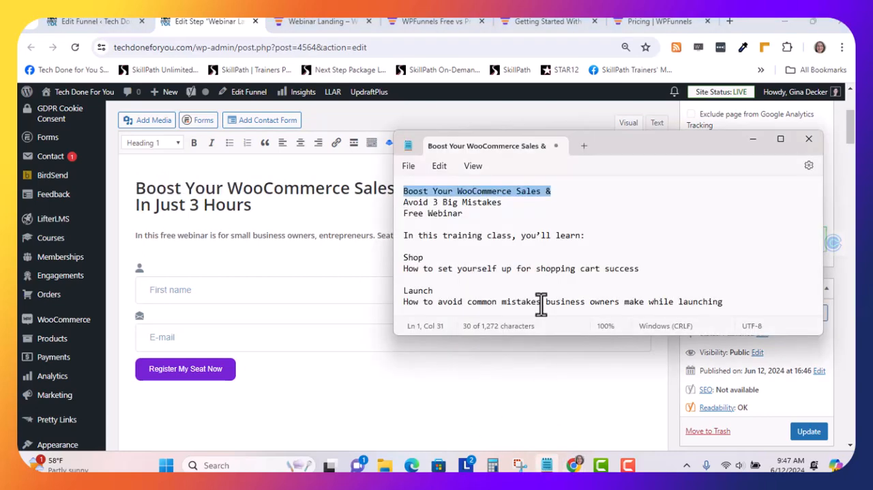
{"action": "left_click", "coordinate": [462, 212]}
{"action": "left_click_drag", "start_coordinate": [459, 214], "coordinate": [402, 206]}
{"action": "key", "text": "ctrl+c"}
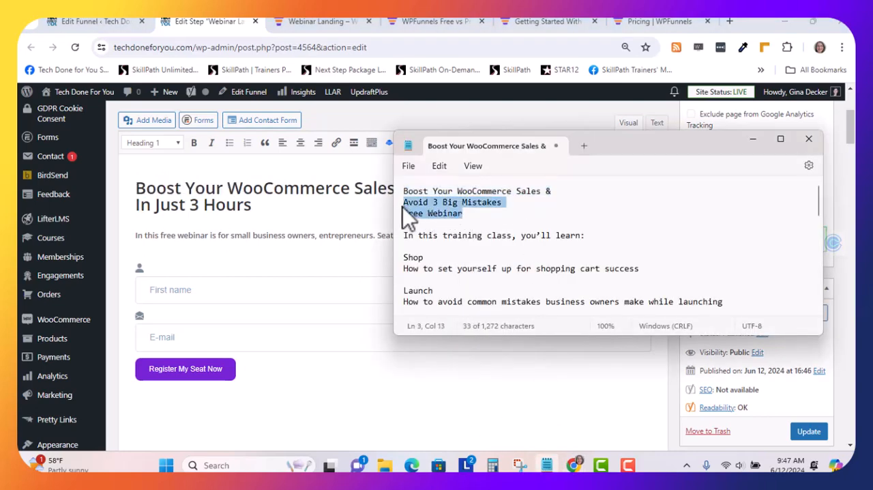
{"action": "left_click", "coordinate": [250, 205]}
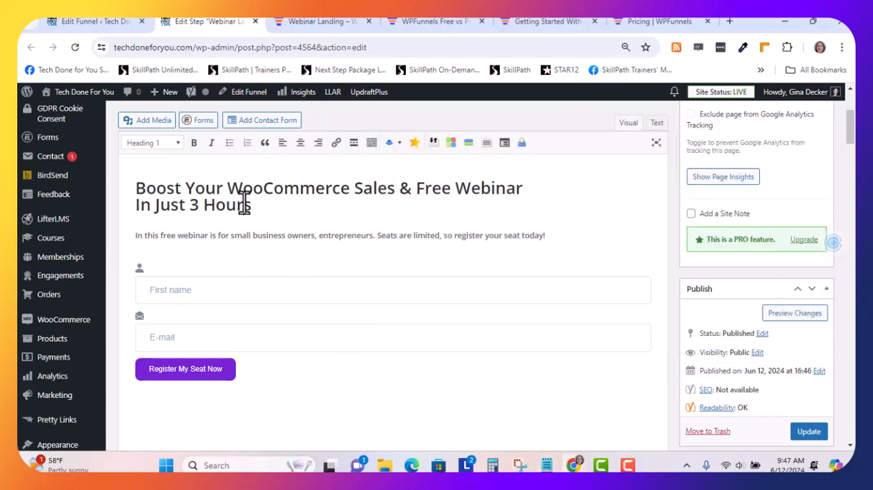
{"action": "left_click_drag", "start_coordinate": [252, 204], "coordinate": [409, 188]}
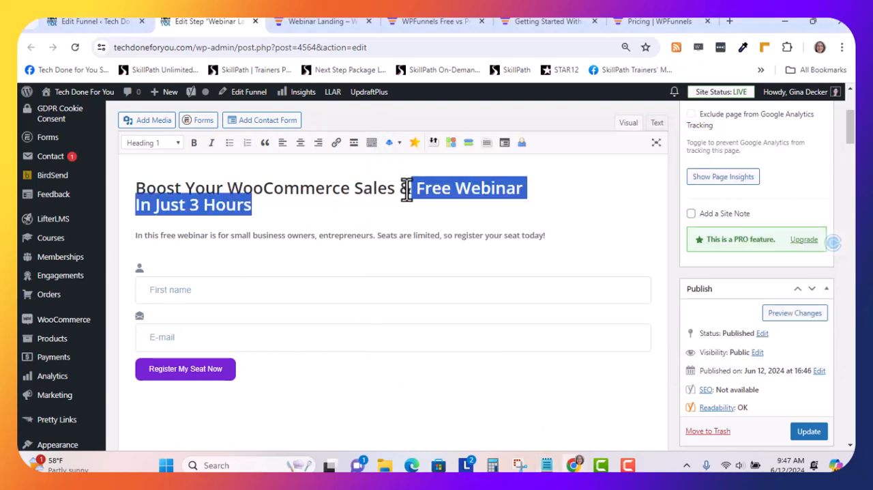
{"action": "key", "text": "ctrl+v"}
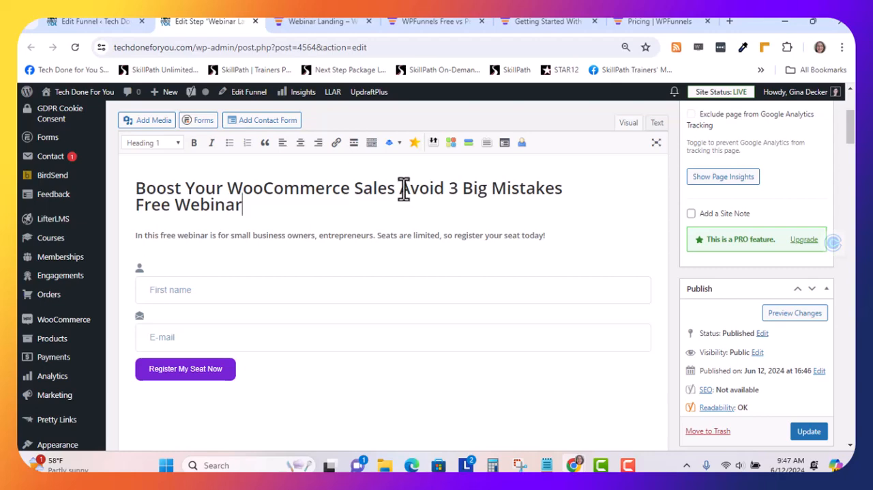
Restore the missing "&" in the headline so its first line reads "Boost Your WooCommerce Sales & Avoid 3 Big Mistakes"
{"action": "left_click", "coordinate": [402, 189]}
{"action": "key", "text": "Return"}
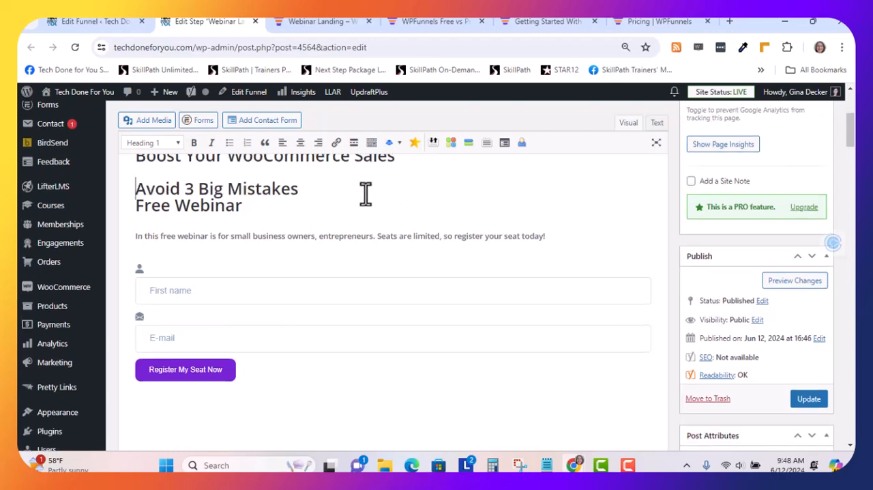
{"action": "scroll", "coordinate": [292, 217], "scroll_direction": "up", "scroll_amount": 2}
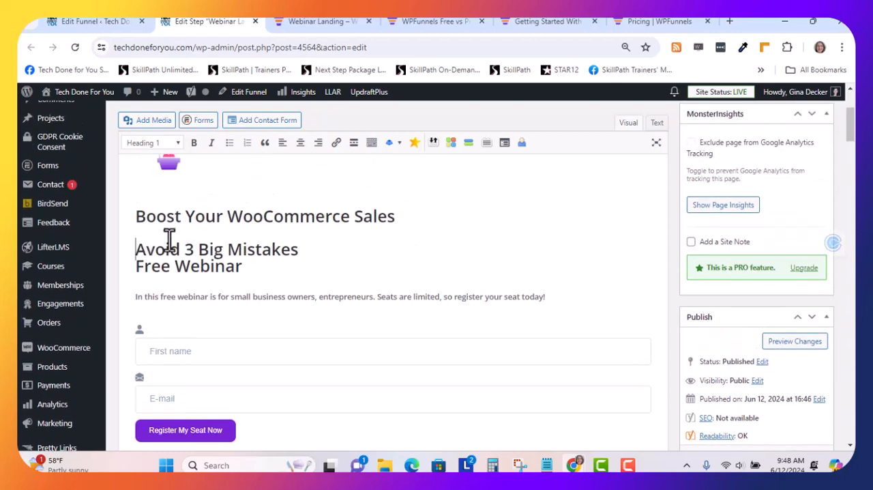
{"action": "type", "text": "&"}
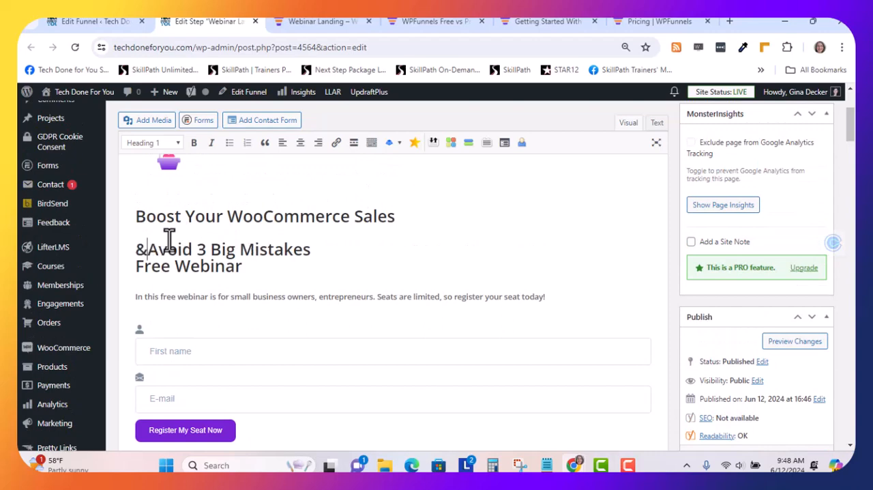
{"action": "key", "text": "BackSpace"}
{"action": "key", "text": "BackSpace"}
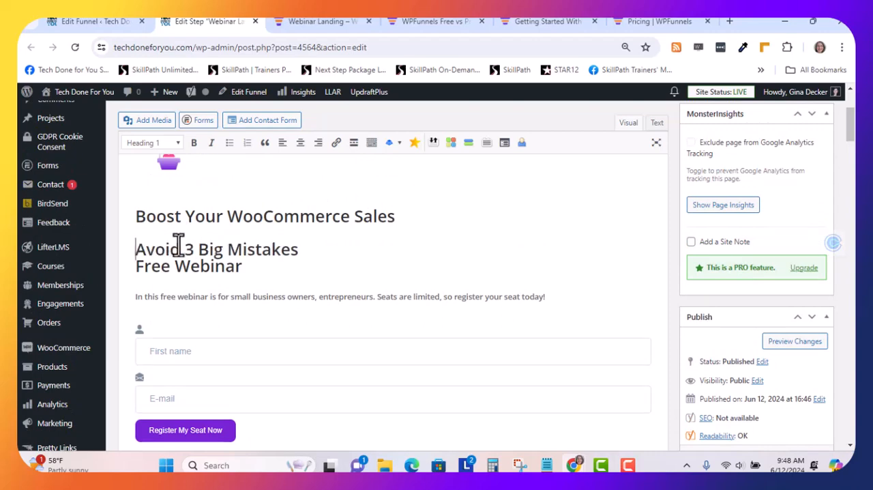
{"action": "left_click", "coordinate": [396, 218]}
{"action": "left_click", "coordinate": [137, 248]}
{"action": "key", "text": "BackSpace"}
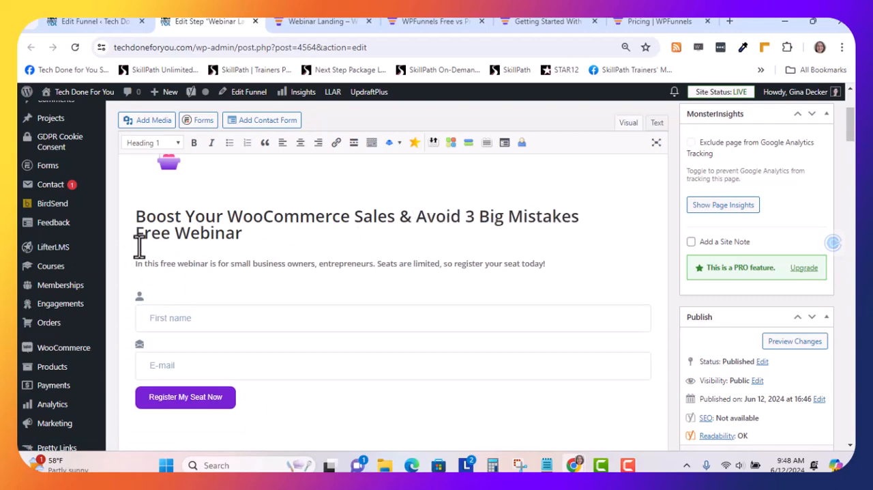
Replace the "Web Development" heading under Webinar Topics with "Shop" copied from the Notepad text
{"action": "scroll", "coordinate": [280, 235], "scroll_direction": "down", "scroll_amount": 2}
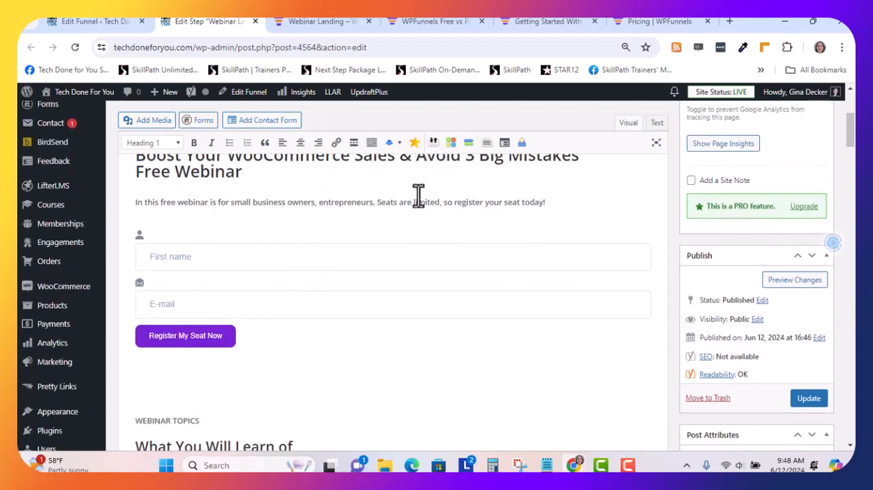
{"action": "scroll", "coordinate": [238, 256], "scroll_direction": "down", "scroll_amount": 4}
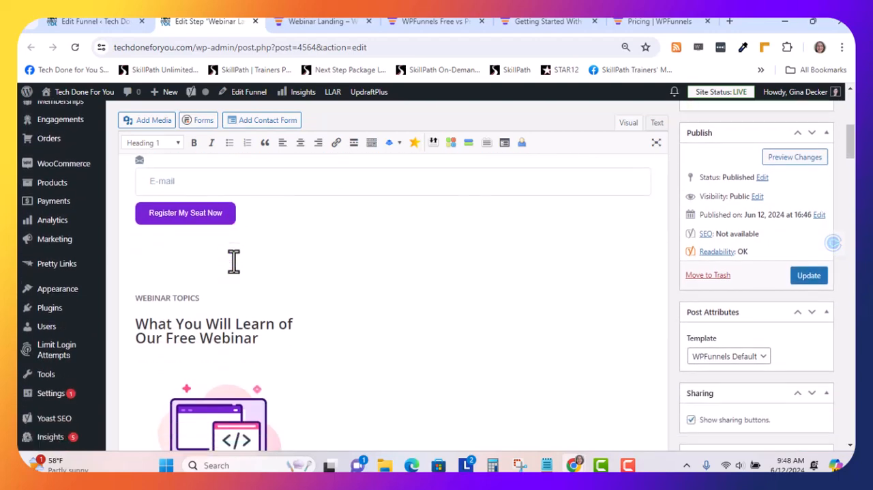
{"action": "scroll", "coordinate": [234, 260], "scroll_direction": "down", "scroll_amount": 2}
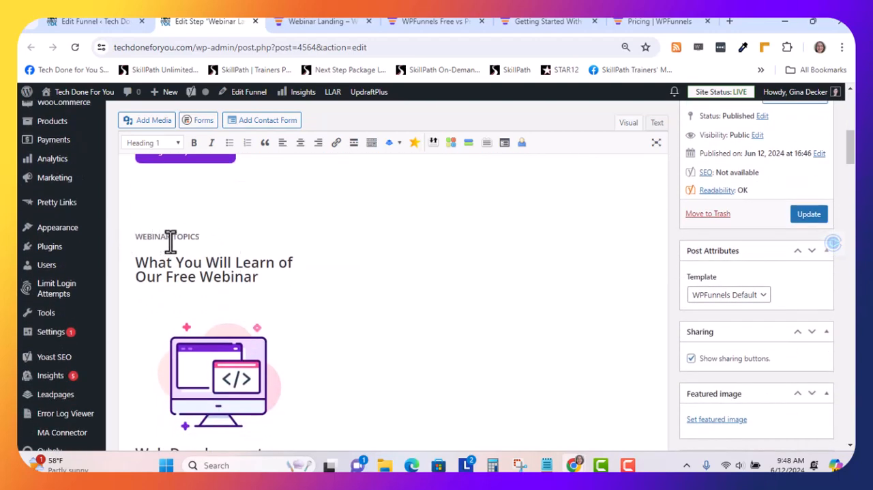
{"action": "scroll", "coordinate": [194, 242], "scroll_direction": "down", "scroll_amount": 2}
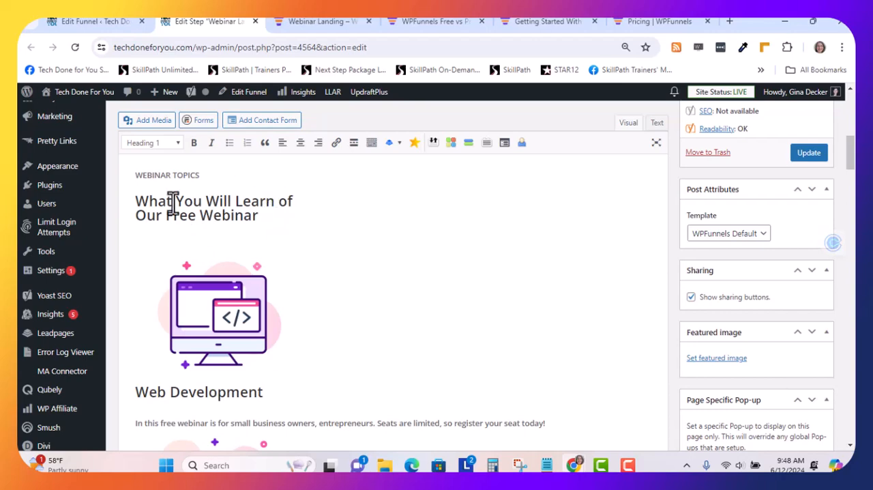
{"action": "scroll", "coordinate": [268, 216], "scroll_direction": "down", "scroll_amount": 3}
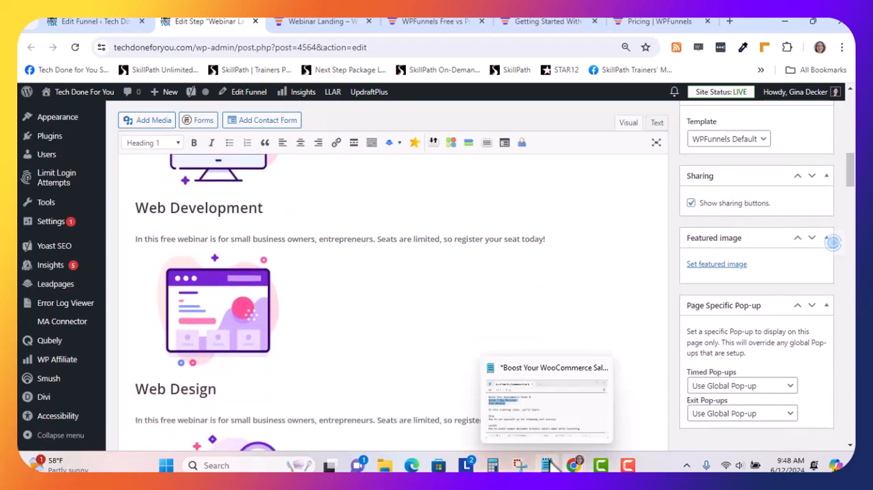
{"action": "left_click", "coordinate": [547, 465]}
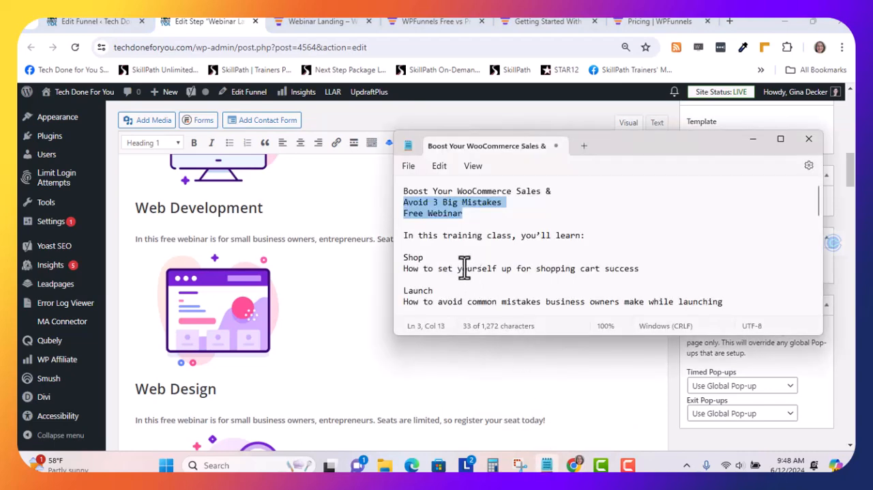
{"action": "double_click", "coordinate": [414, 257]}
{"action": "key", "text": "ctrl+c"}
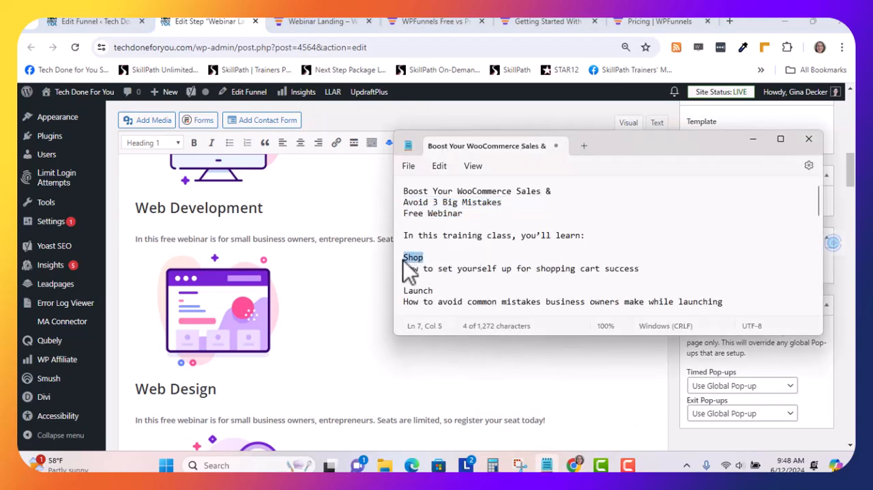
{"action": "left_click_drag", "start_coordinate": [259, 208], "coordinate": [140, 213]}
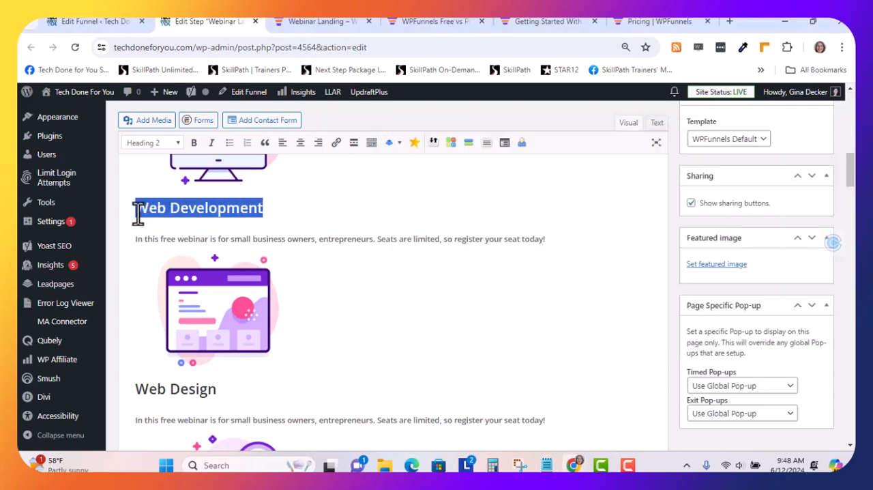
{"action": "key", "text": "ctrl+v"}
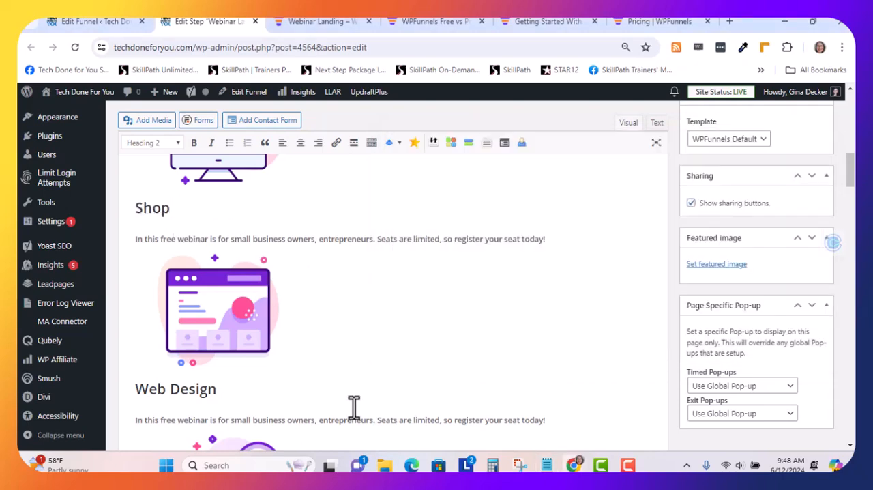
Replace the description under the Shop heading with "How to set yourself up for shopping cart success" from the Notepad text
{"action": "left_click", "coordinate": [546, 465]}
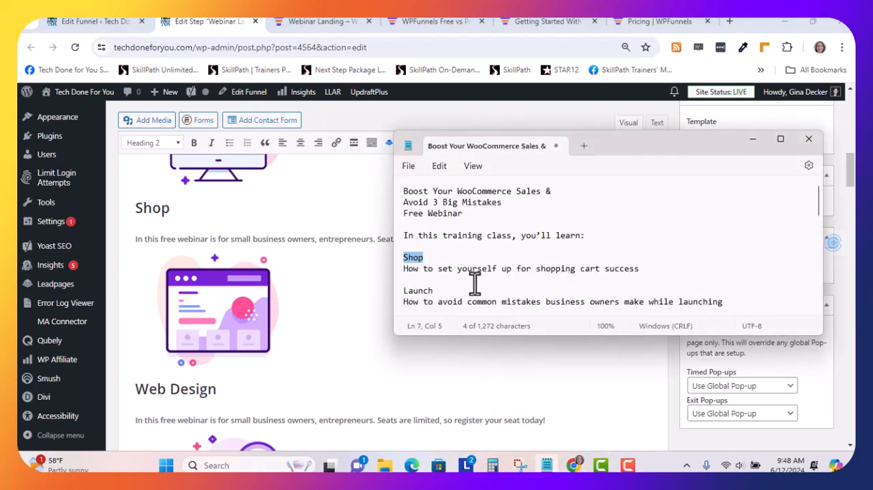
{"action": "left_click_drag", "start_coordinate": [633, 268], "coordinate": [408, 279]}
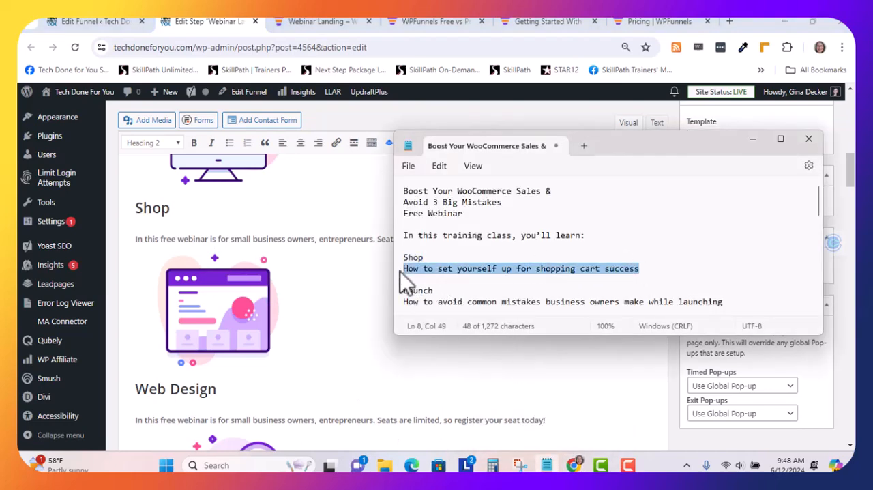
{"action": "left_click", "coordinate": [285, 239]}
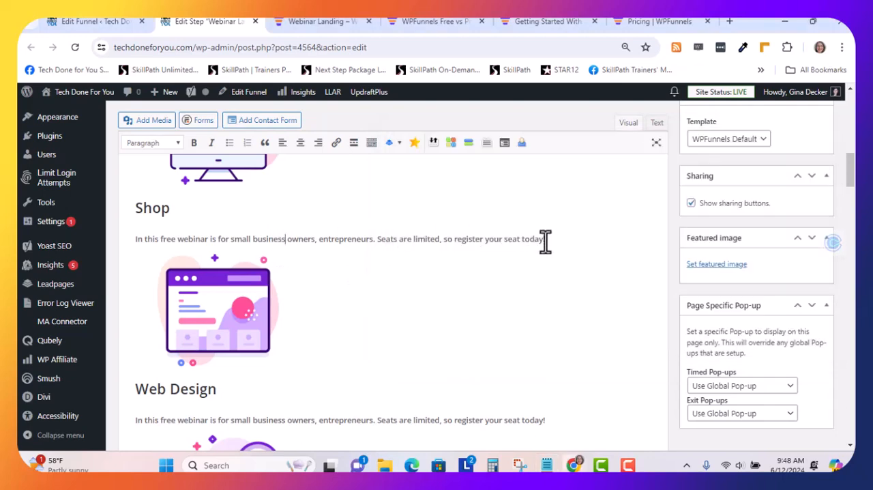
{"action": "left_click_drag", "start_coordinate": [546, 240], "coordinate": [135, 239]}
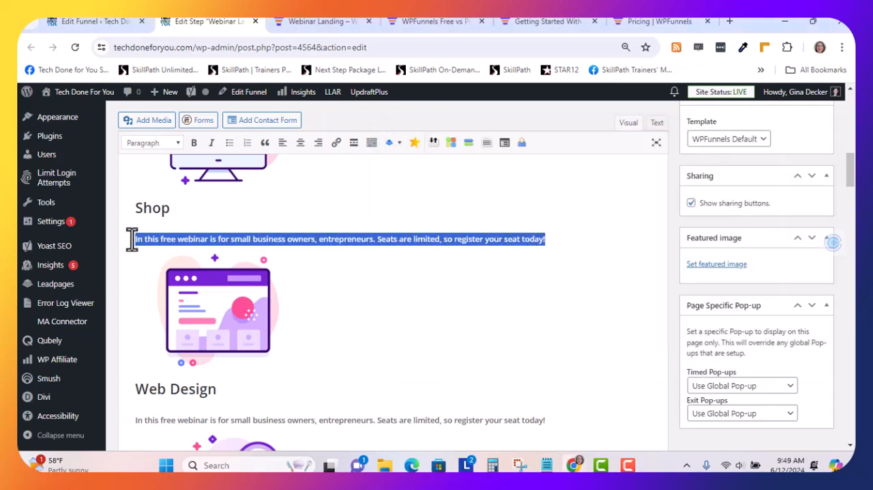
{"action": "type", "text": "How to set yourself up for shopping cart success"}
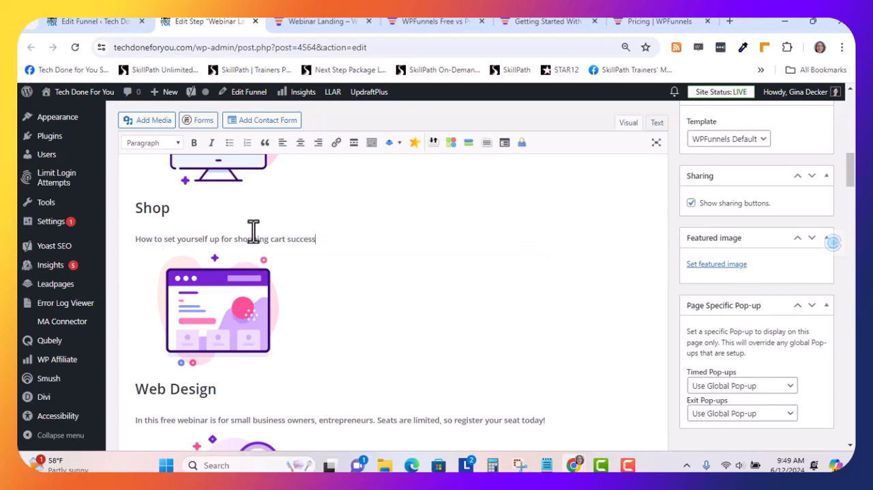
Replace the "Web Design" topic heading with "Launch" copied from the Notepad text
{"action": "scroll", "coordinate": [253, 230], "scroll_direction": "down", "scroll_amount": 2}
{"action": "left_click", "coordinate": [549, 465]}
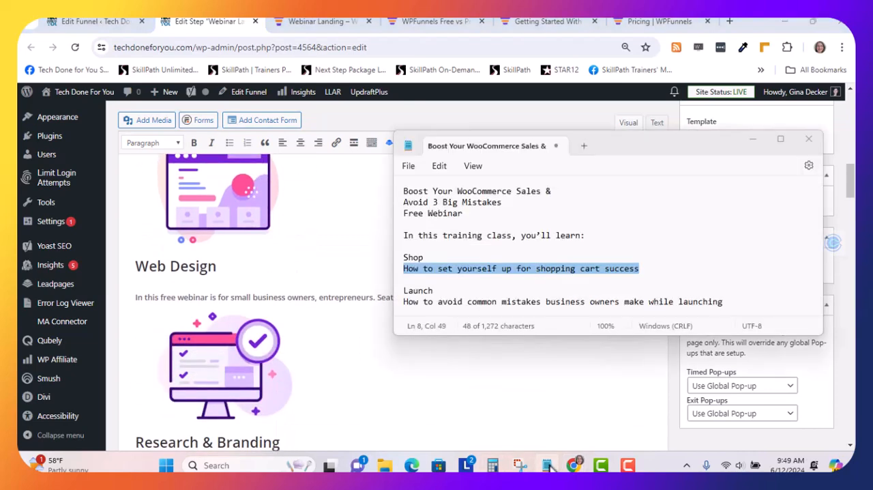
{"action": "left_click", "coordinate": [435, 294]}
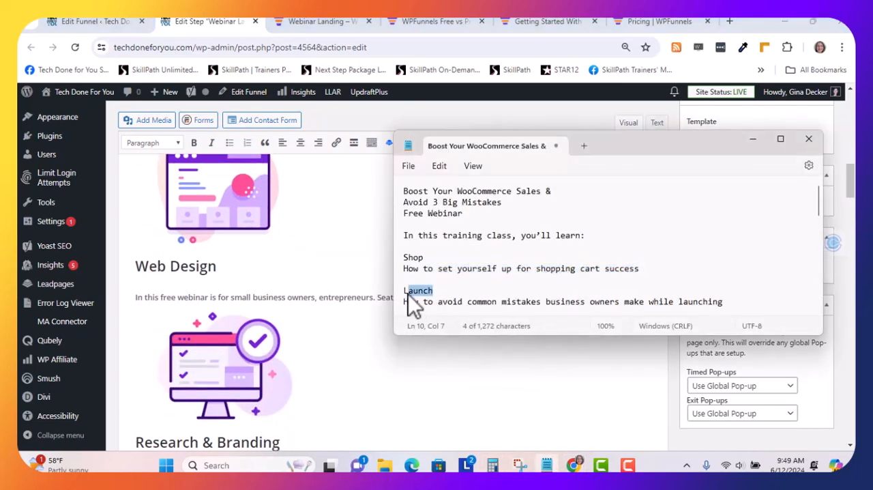
{"action": "left_click", "coordinate": [216, 268]}
{"action": "left_click_drag", "start_coordinate": [216, 266], "coordinate": [140, 278]}
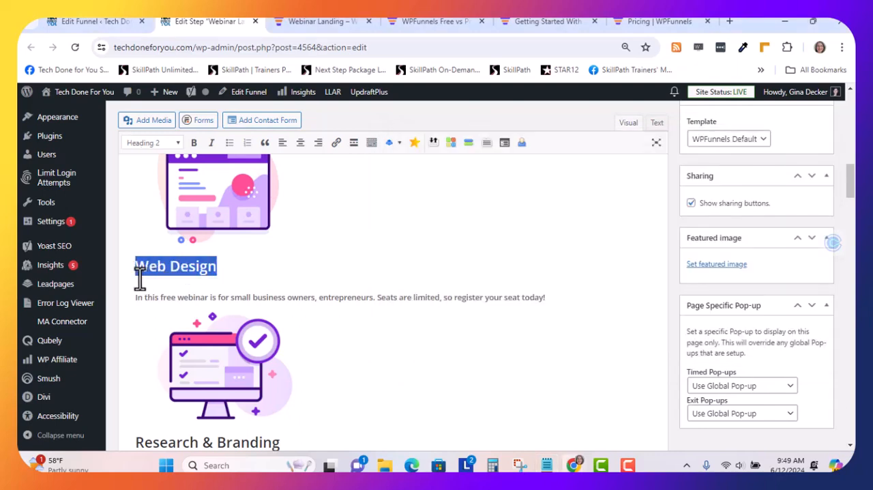
{"action": "type", "text": "Launch"}
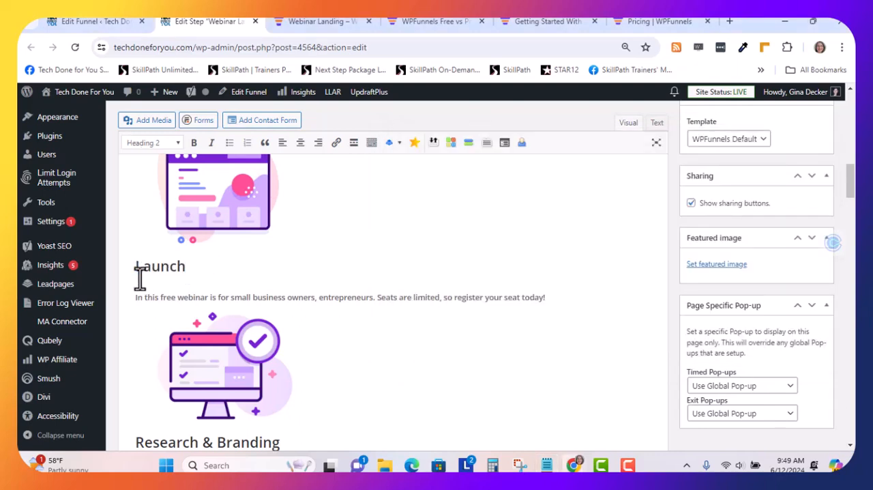
Replace the description under the Launch heading with "How to avoid common mistakes business owners make while launching" from the Notepad text
{"action": "left_click", "coordinate": [549, 465]}
{"action": "scroll", "coordinate": [621, 277], "scroll_direction": "down", "scroll_amount": 2}
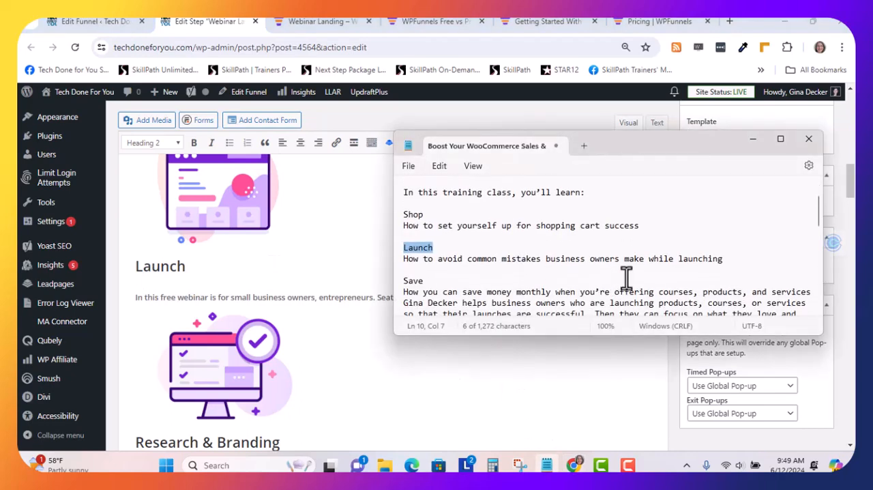
{"action": "left_click", "coordinate": [721, 260]}
{"action": "left_click", "coordinate": [404, 265], "text": "shift"}
{"action": "key", "text": "ctrl+c"}
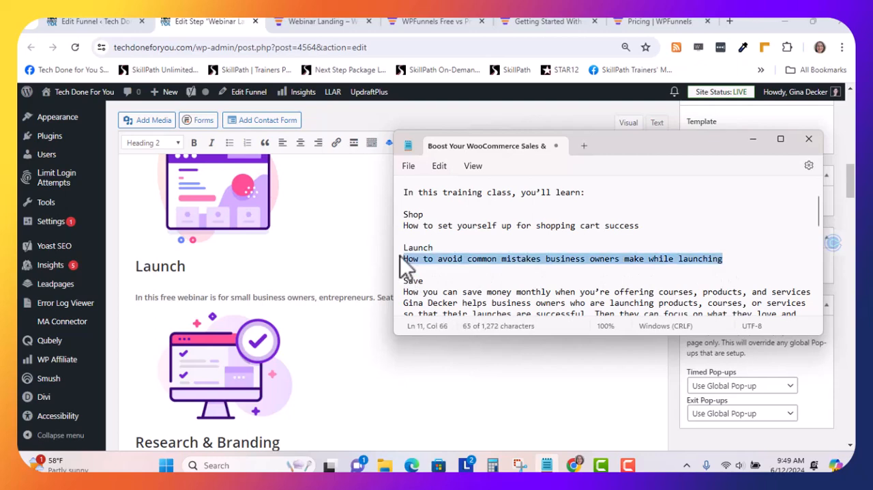
{"action": "left_click", "coordinate": [195, 297]}
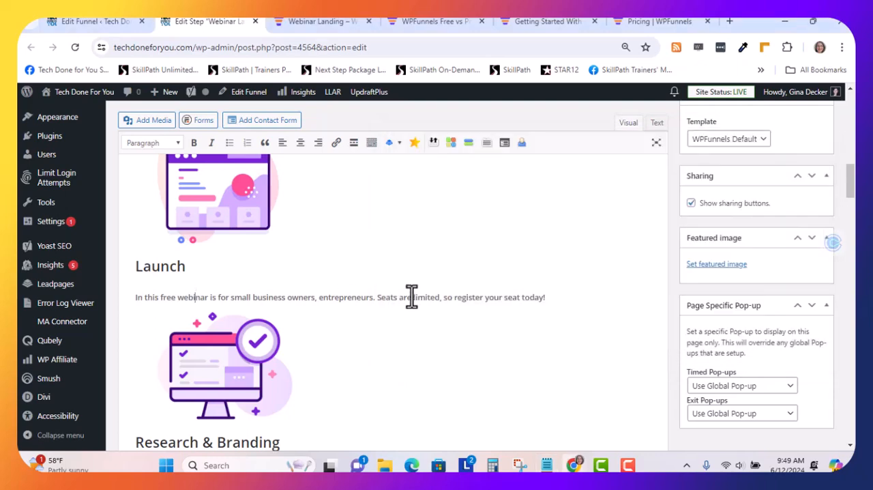
{"action": "left_click_drag", "start_coordinate": [543, 297], "coordinate": [133, 300]}
{"action": "key", "text": "ctrl+v"}
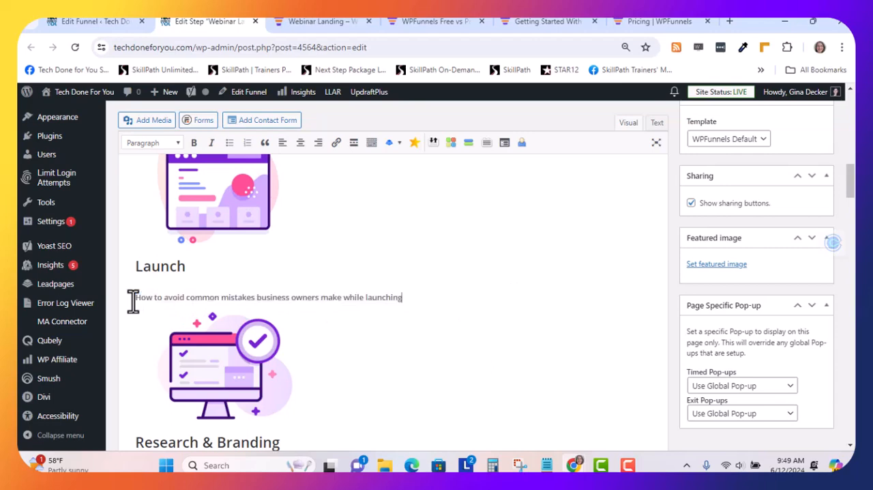
Replace the "Research & Branding" topic heading with "Save" copied from the Notepad text
{"action": "scroll", "coordinate": [225, 320], "scroll_direction": "down", "scroll_amount": 2}
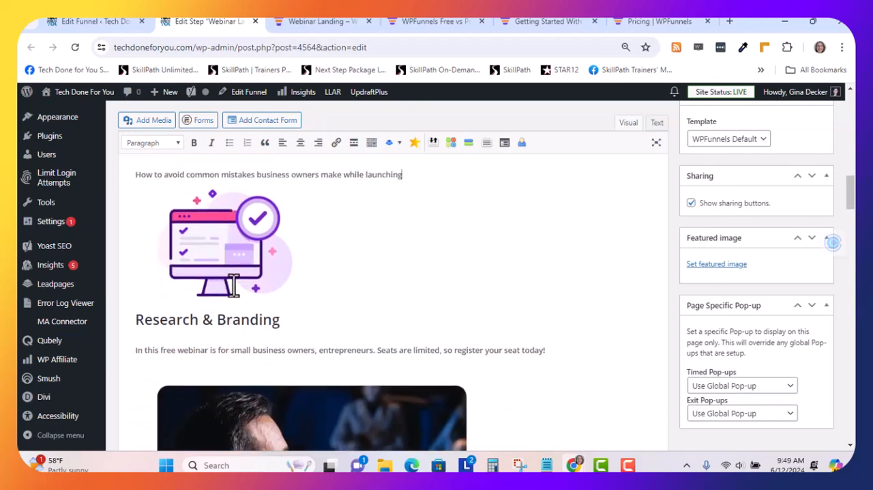
{"action": "mouse_move", "coordinate": [546, 466]}
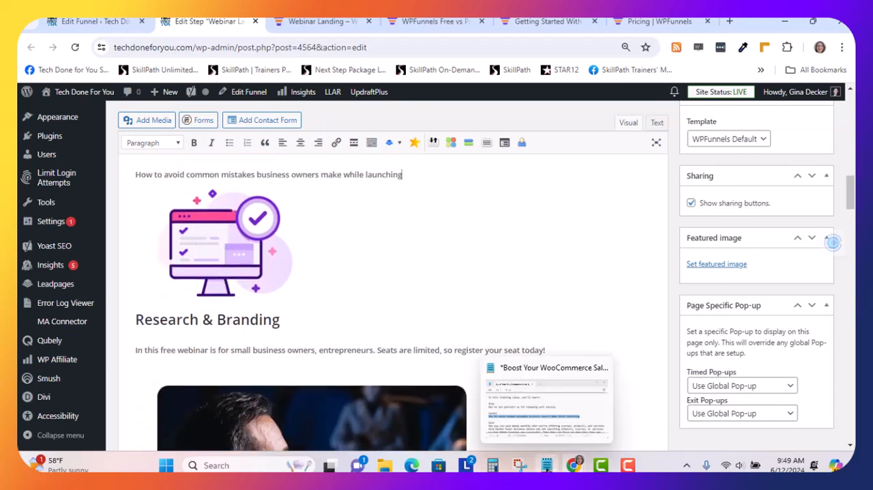
{"action": "left_click", "coordinate": [547, 428]}
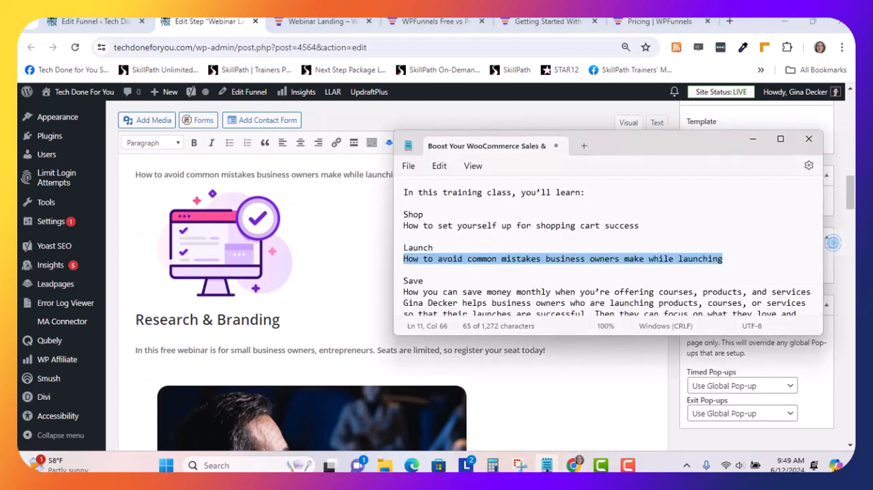
{"action": "double_click", "coordinate": [413, 281]}
{"action": "key", "text": "ctrl+c"}
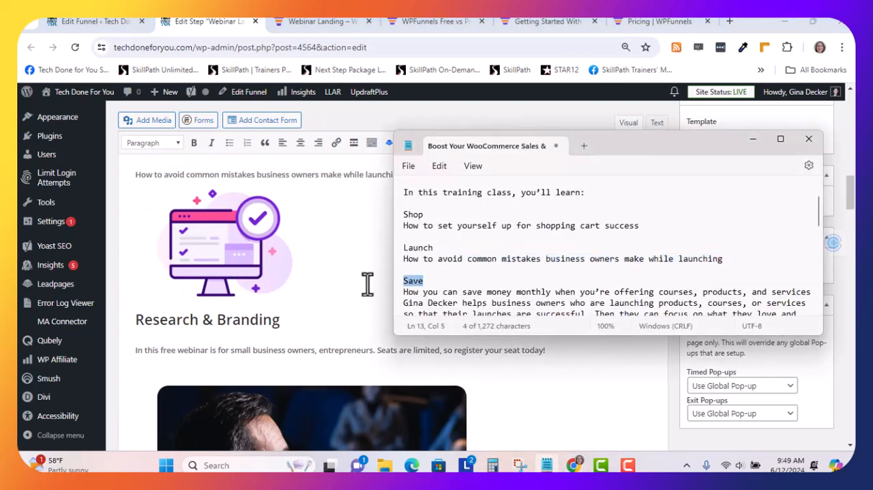
{"action": "left_click_drag", "start_coordinate": [278, 320], "coordinate": [135, 321]}
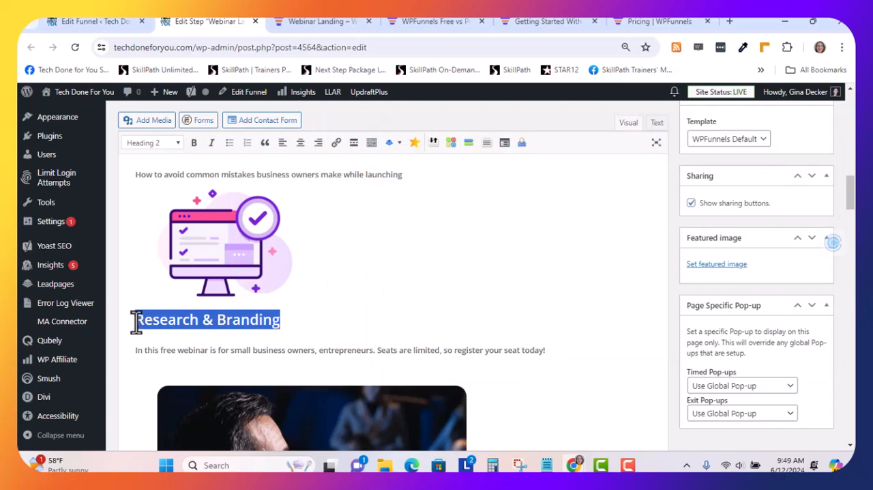
{"action": "key", "text": "ctrl+v"}
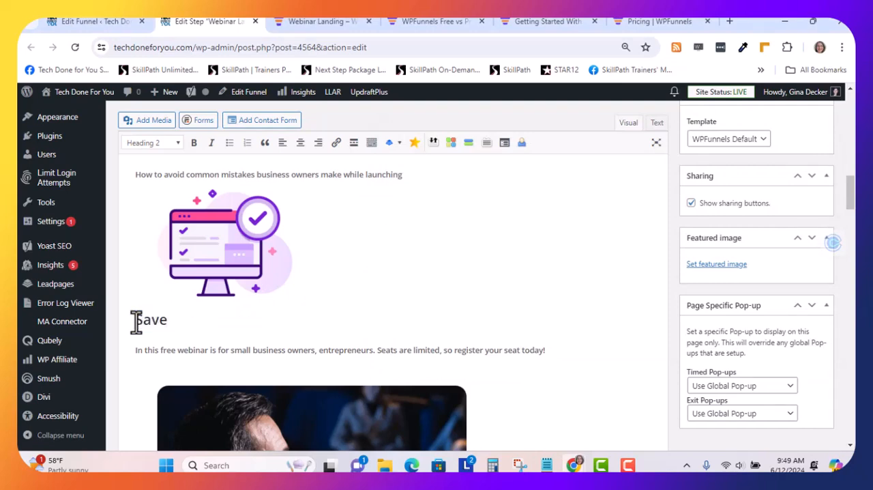
Replace the description under the Save heading with "How you can save money monthly when you're offering courses, products, and services" from the Notepad text
{"action": "left_click", "coordinate": [547, 466]}
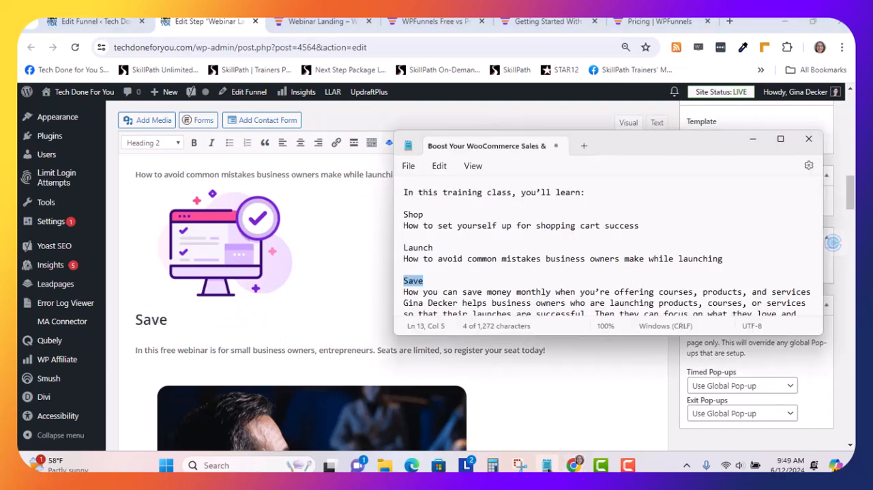
{"action": "scroll", "coordinate": [462, 279], "scroll_direction": "down", "scroll_amount": 1}
{"action": "scroll", "coordinate": [463, 279], "scroll_direction": "down", "scroll_amount": 1}
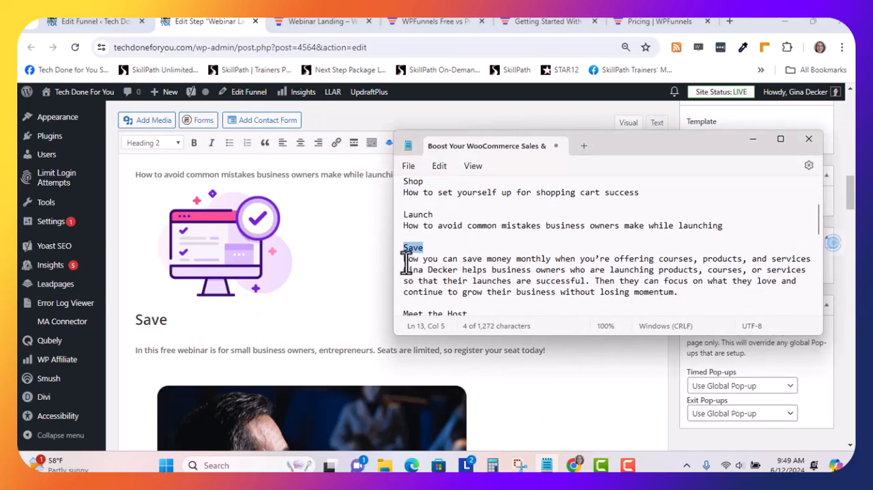
{"action": "left_click_drag", "start_coordinate": [403, 259], "coordinate": [749, 260]}
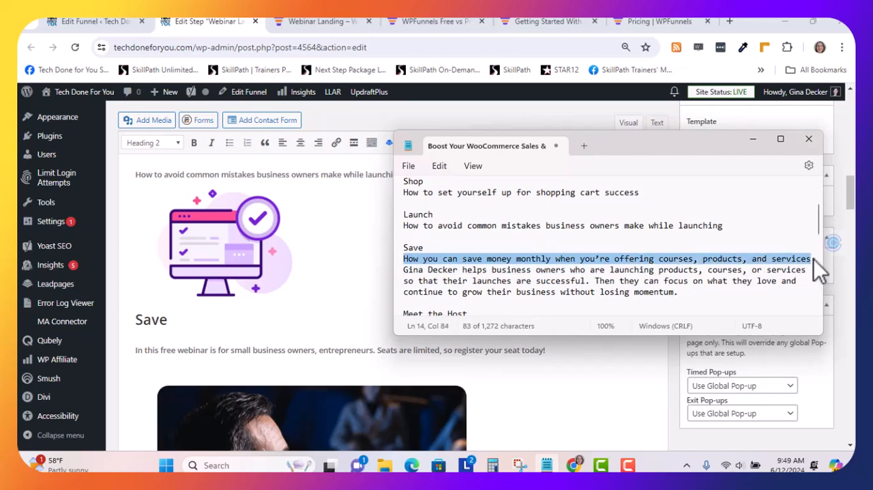
{"action": "left_click", "coordinate": [164, 349]}
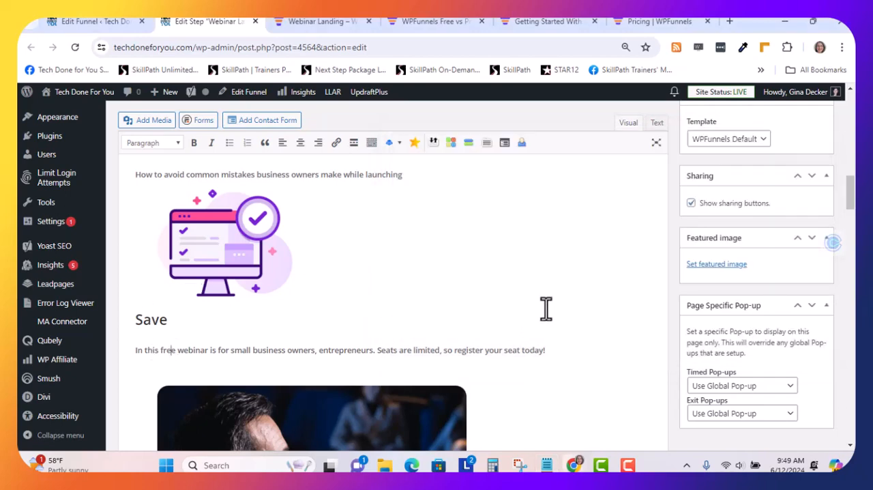
{"action": "left_click_drag", "start_coordinate": [554, 349], "coordinate": [122, 353]}
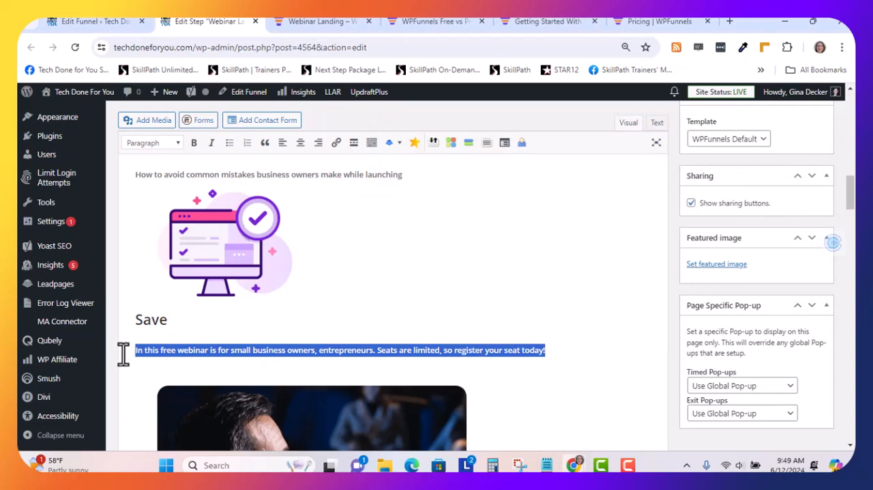
{"action": "type", "text": "How you can save money monthly when you’re offering courses, products, and services"}
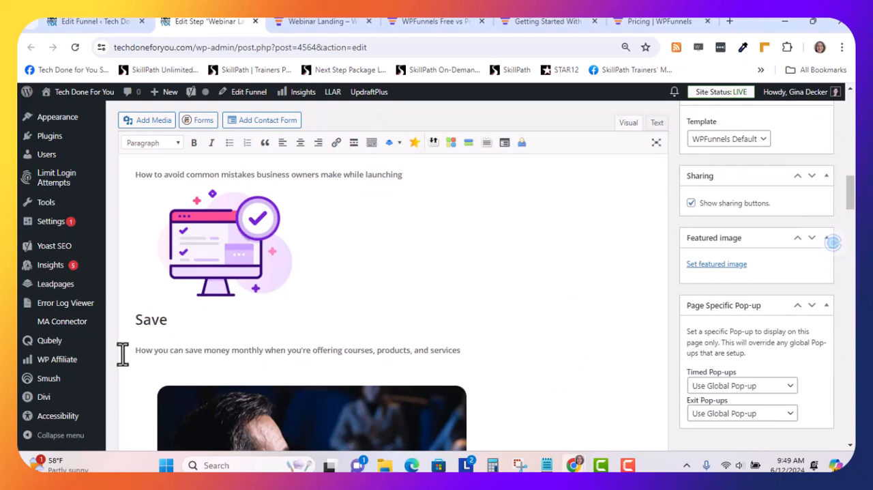
Replace the main heading under Meet the Host with "How to Avoid the Top 3 Mistakes Business Owners Make with WooCommerce" from the Notepad text
{"action": "scroll", "coordinate": [353, 221], "scroll_direction": "down", "scroll_amount": 1}
{"action": "scroll", "coordinate": [361, 220], "scroll_direction": "up", "scroll_amount": 3}
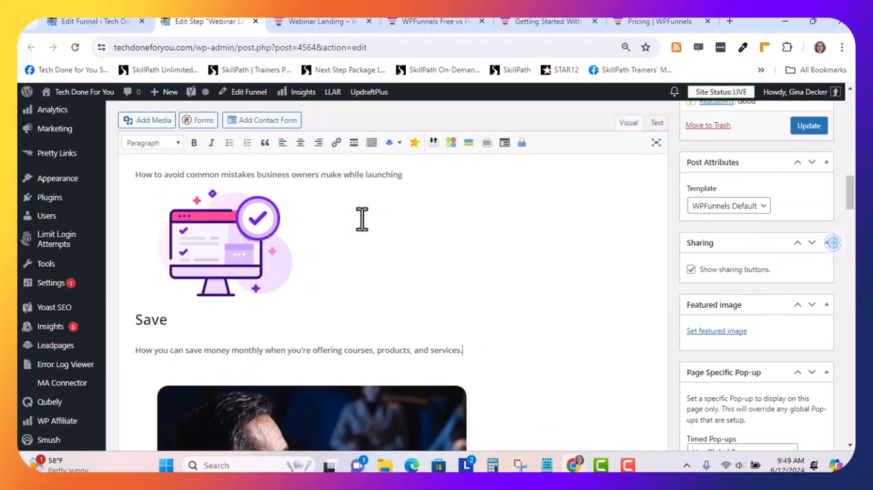
{"action": "scroll", "coordinate": [362, 216], "scroll_direction": "up", "scroll_amount": 2}
{"action": "scroll", "coordinate": [362, 216], "scroll_direction": "down", "scroll_amount": 3}
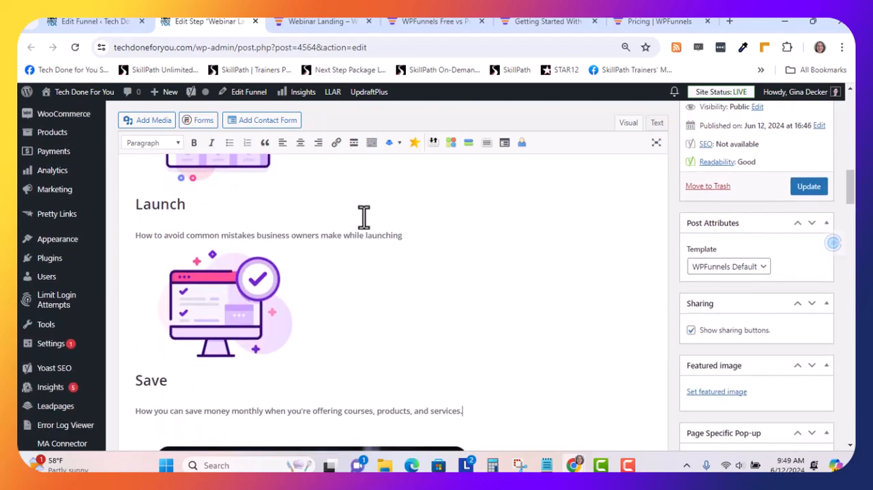
{"action": "scroll", "coordinate": [363, 217], "scroll_direction": "down", "scroll_amount": 5}
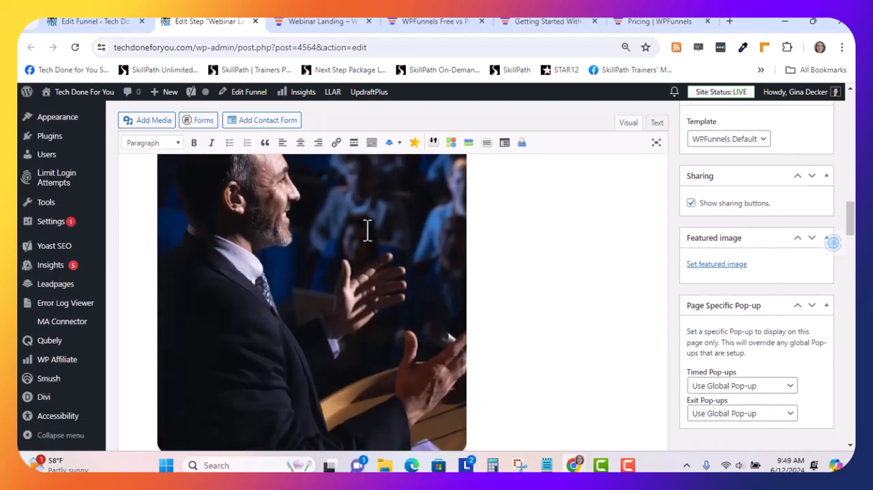
{"action": "scroll", "coordinate": [354, 234], "scroll_direction": "down", "scroll_amount": 3}
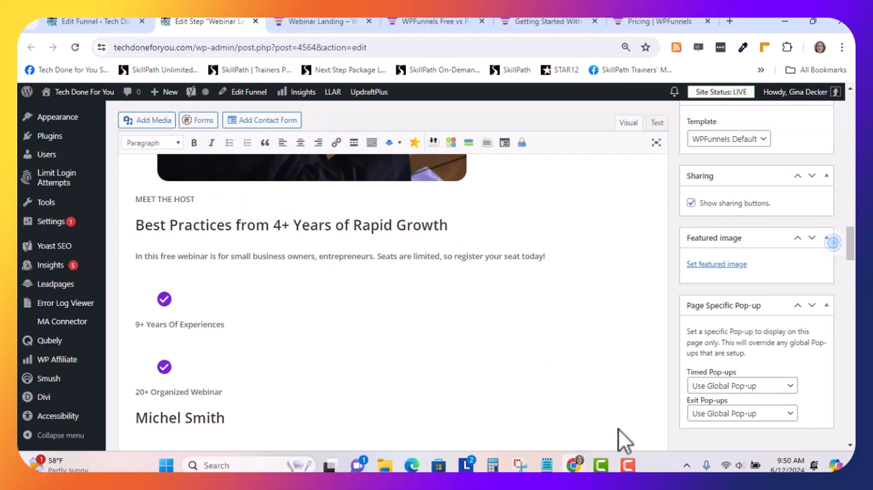
{"action": "mouse_move", "coordinate": [622, 469]}
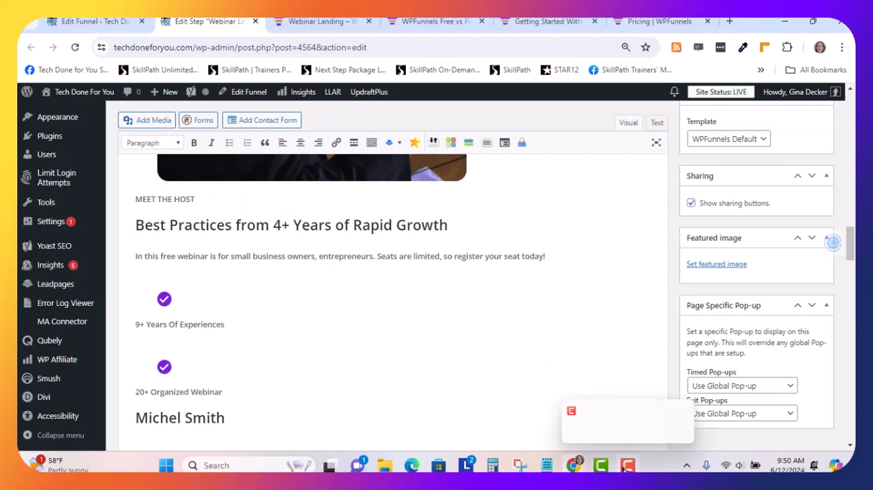
{"action": "left_click", "coordinate": [546, 465]}
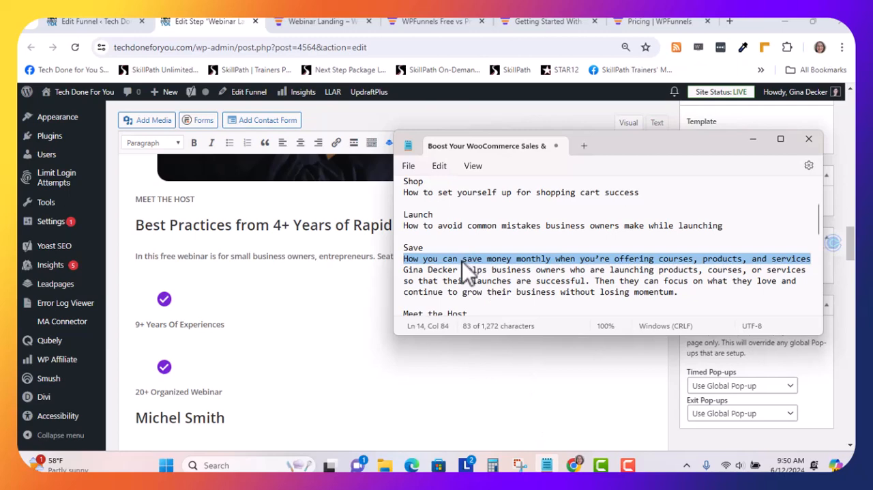
{"action": "left_click", "coordinate": [463, 278]}
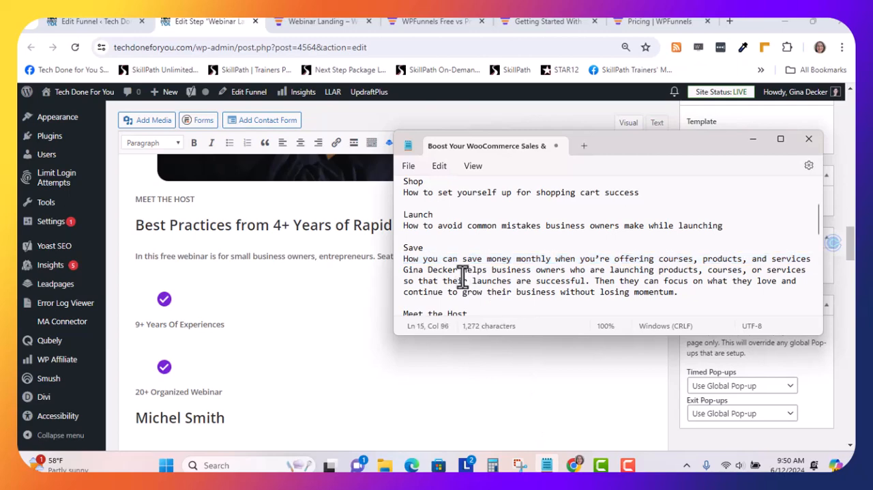
{"action": "scroll", "coordinate": [463, 278], "scroll_direction": "down", "scroll_amount": 2}
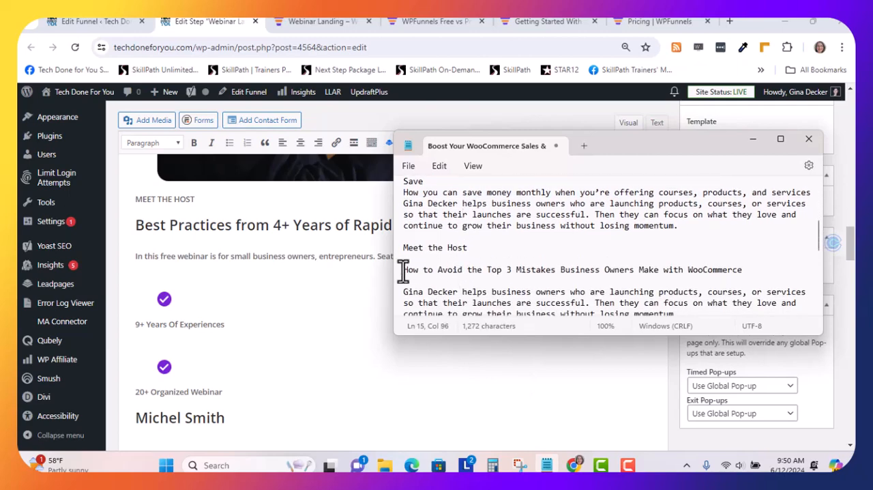
{"action": "left_click_drag", "start_coordinate": [405, 270], "coordinate": [725, 269]}
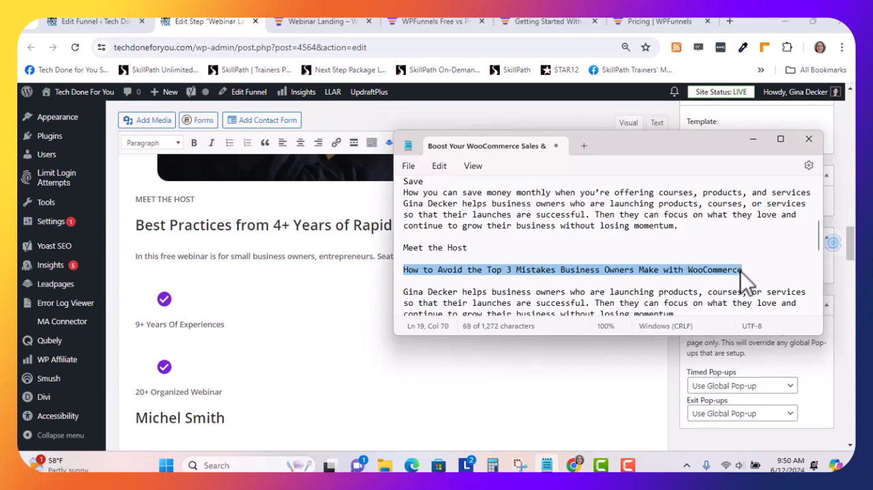
{"action": "left_click", "coordinate": [279, 230]}
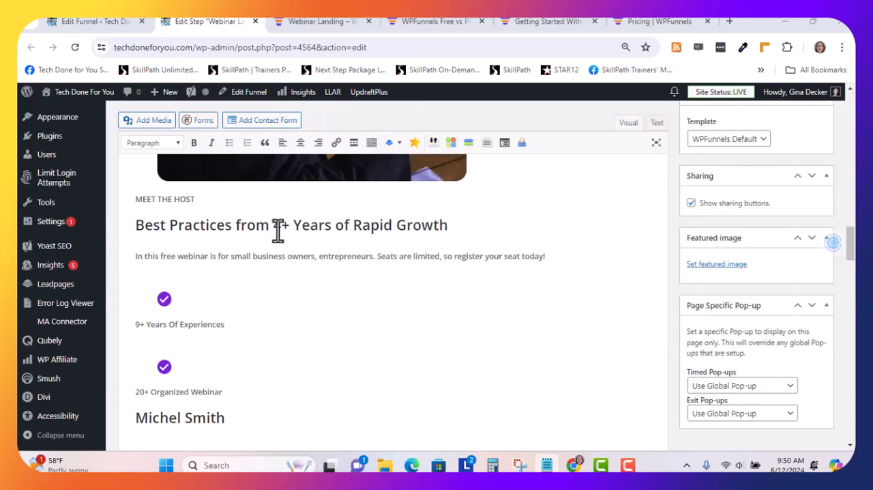
{"action": "left_click_drag", "start_coordinate": [274, 255], "coordinate": [243, 239]}
{"action": "triple_click", "coordinate": [153, 226]}
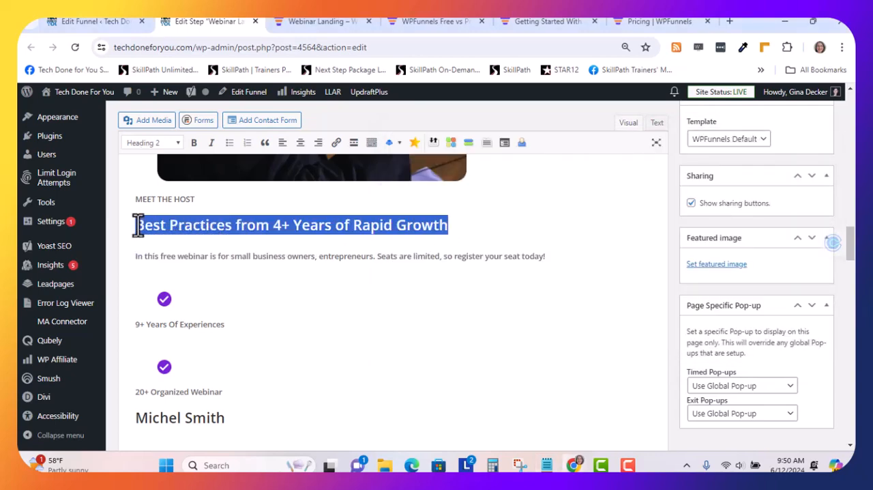
{"action": "type", "text": "How to Avoid the Top 3 Mistakes Business Owners Make with WooCommerce"}
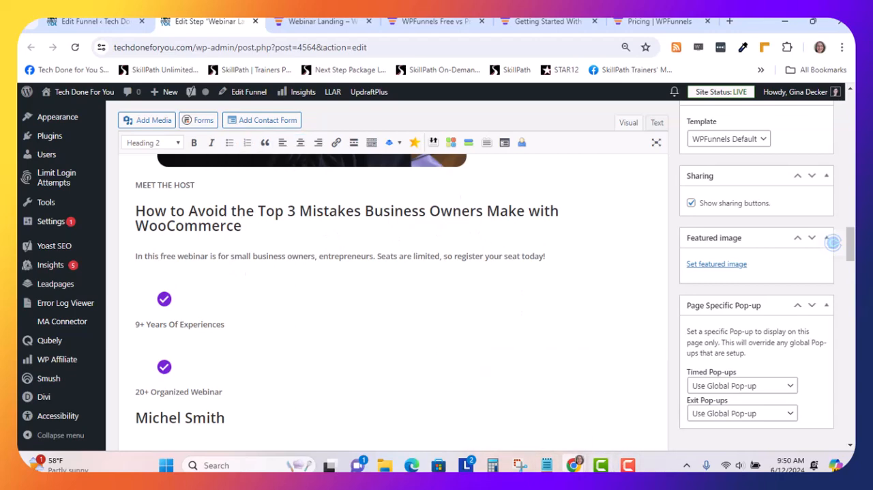
Replace the host's "9+ Years Of Experiences" line with "13+ Years of Experience" copied from the Notepad text
{"action": "mouse_move", "coordinate": [551, 471]}
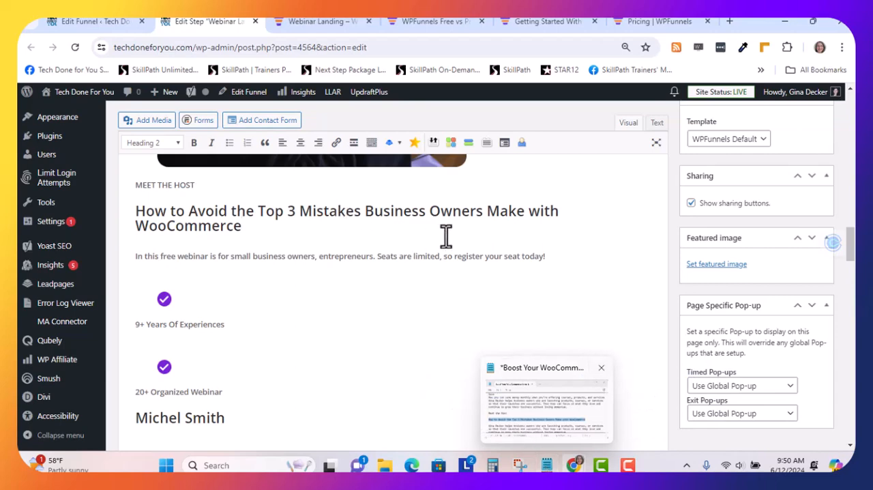
{"action": "scroll", "coordinate": [273, 270], "scroll_direction": "down", "scroll_amount": 2}
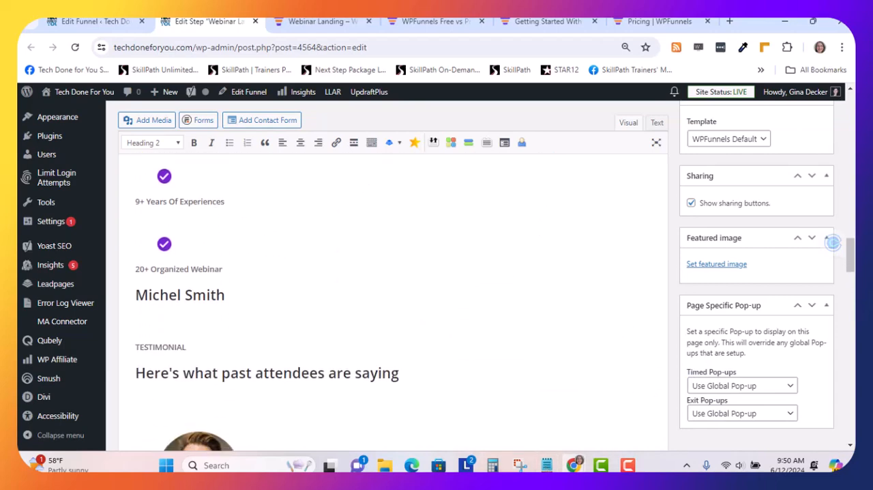
{"action": "left_click", "coordinate": [546, 465]}
{"action": "scroll", "coordinate": [512, 283], "scroll_direction": "down", "scroll_amount": 2}
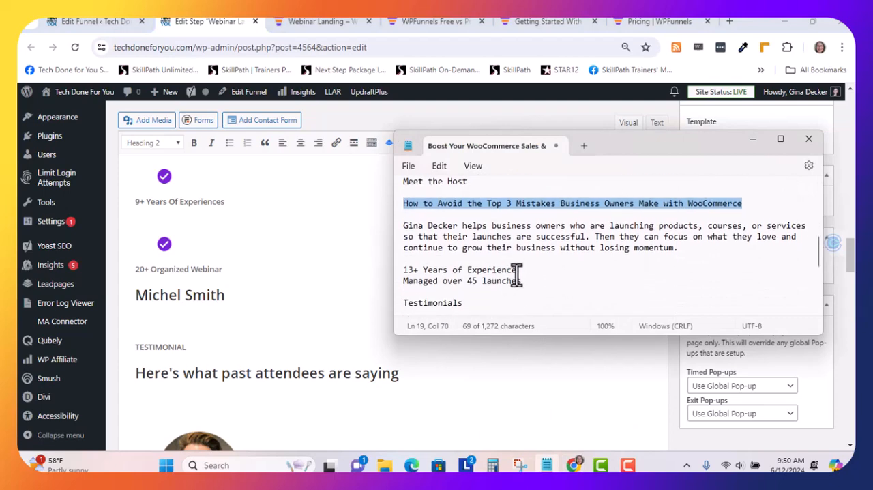
{"action": "left_click_drag", "start_coordinate": [517, 275], "coordinate": [436, 271]}
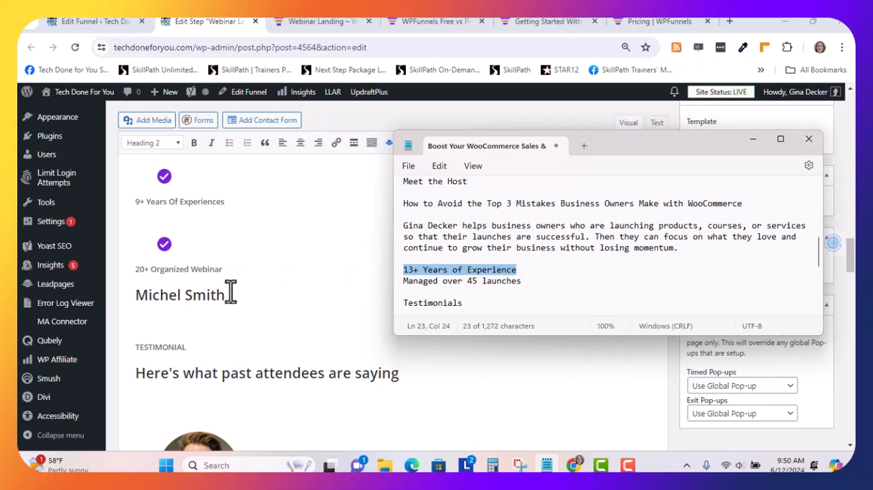
{"action": "left_click", "coordinate": [232, 202]}
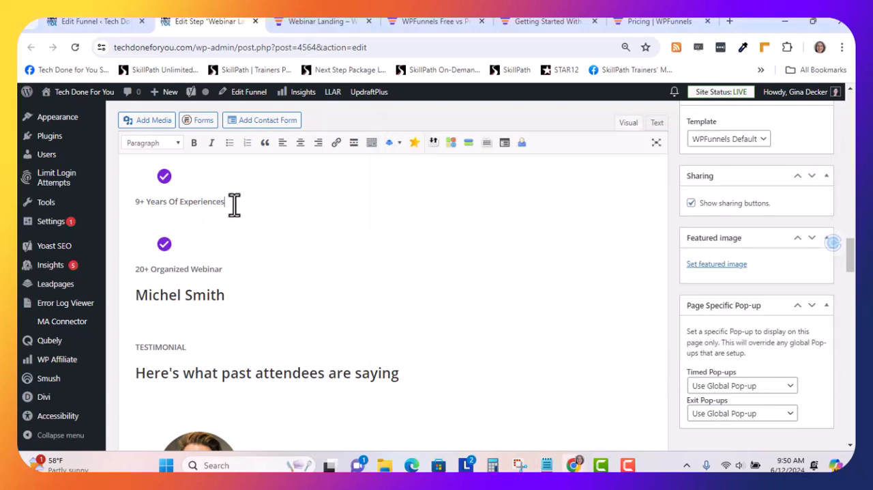
{"action": "left_click_drag", "start_coordinate": [232, 202], "coordinate": [133, 210]}
{"action": "type", "text": "13+ Years of Experience"}
Replace "20+ Organized Webinar" with "Managed over 45 launches" from the Notepad text and change the placeholder name below it to the actual host's name
{"action": "left_click", "coordinate": [546, 465]}
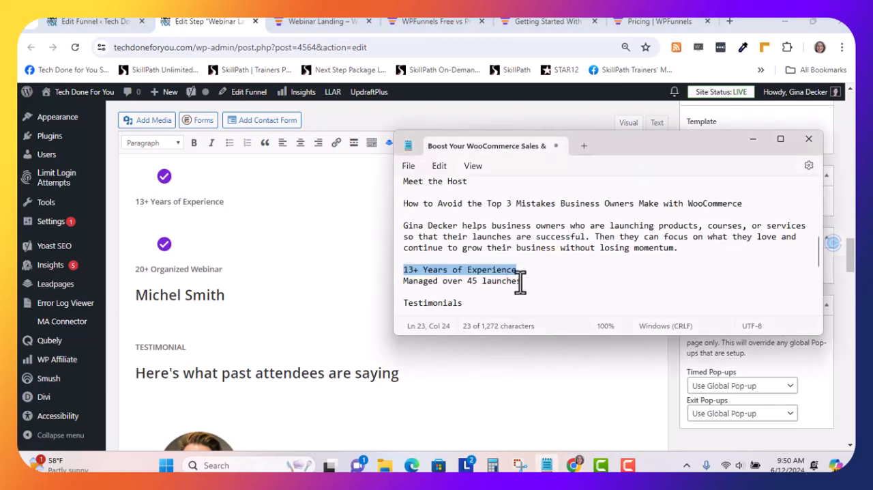
{"action": "left_click_drag", "start_coordinate": [520, 280], "coordinate": [419, 282]}
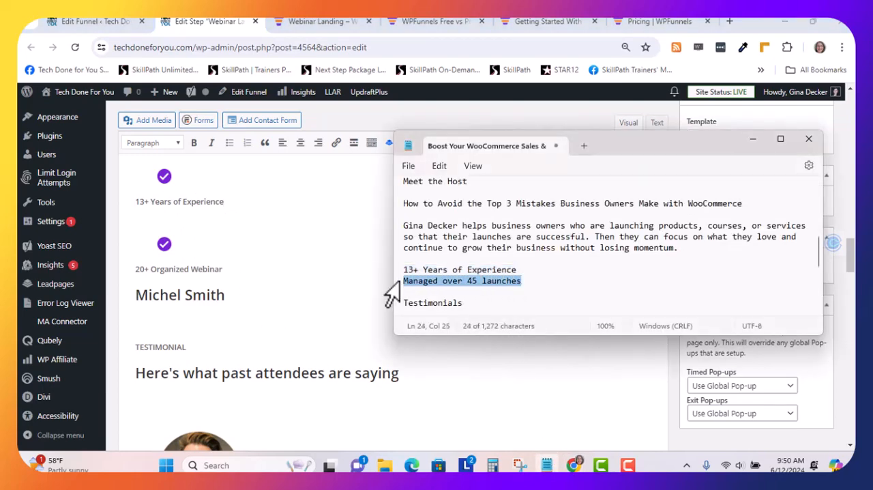
{"action": "left_click_drag", "start_coordinate": [223, 269], "coordinate": [135, 268]}
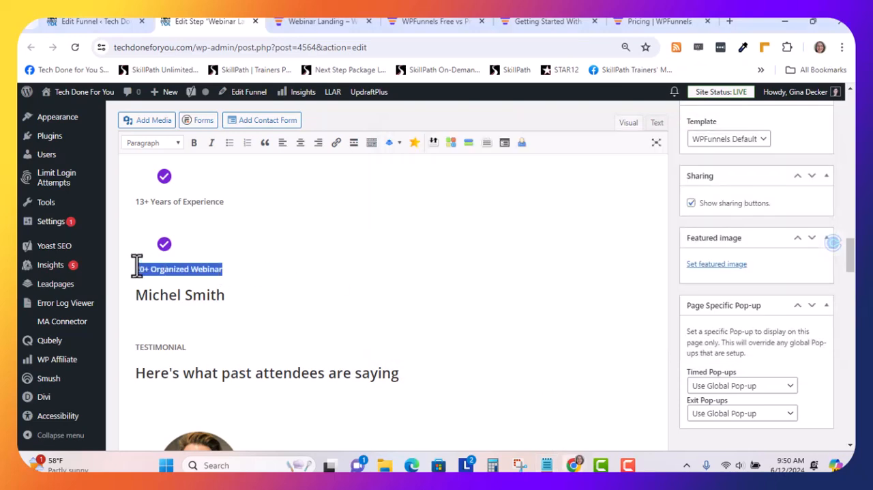
{"action": "type", "text": "Managed over 45 launches"}
{"action": "left_click_drag", "start_coordinate": [228, 297], "coordinate": [129, 295]}
{"action": "type", "text": "G"}
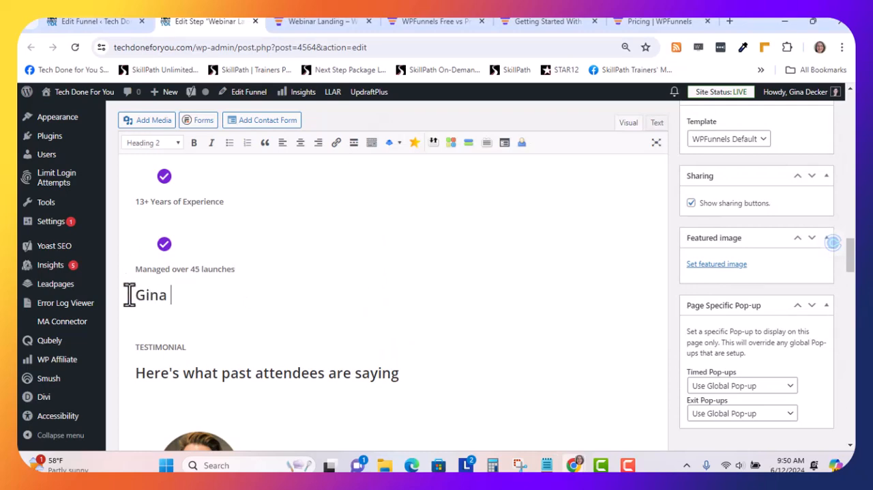
Replace "past attendees" with "clients" in the heading of the Testimonial section
{"action": "scroll", "coordinate": [242, 277], "scroll_direction": "down", "scroll_amount": 3}
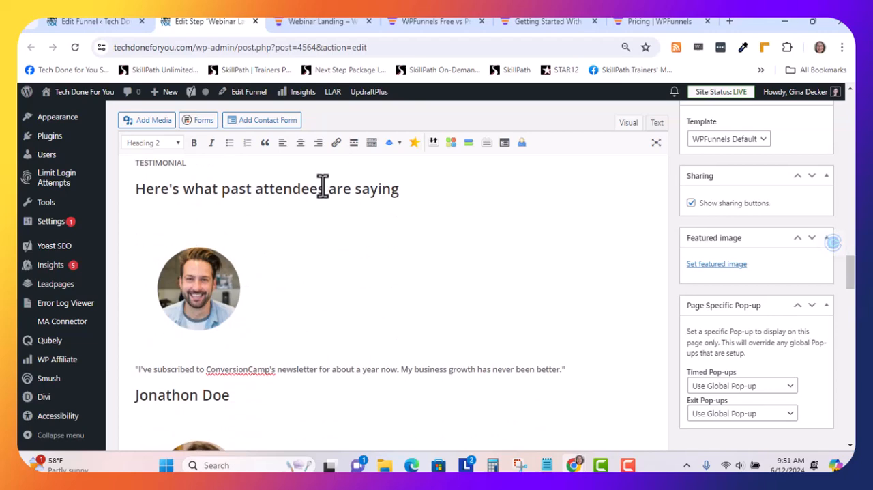
{"action": "left_click_drag", "start_coordinate": [327, 191], "coordinate": [219, 190]}
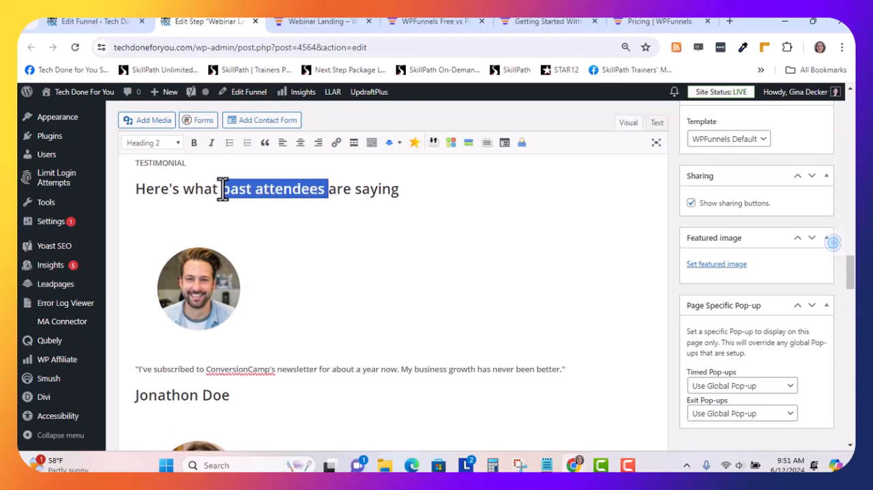
{"action": "type", "text": "clients"}
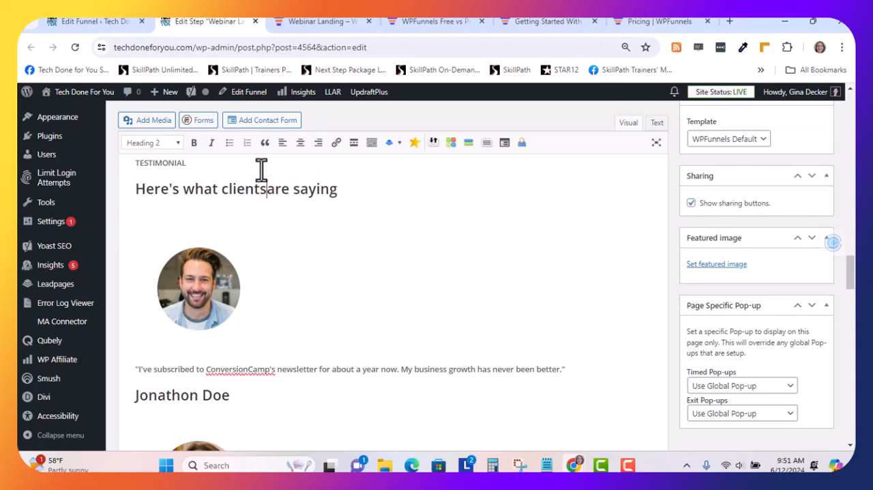
Replace the first testimonial's quote with "THE ULTIMATE SOLUTION for Non-techies!!!" from the Notepad text, keeping the quotation marks
{"action": "scroll", "coordinate": [289, 212], "scroll_direction": "down", "scroll_amount": 1}
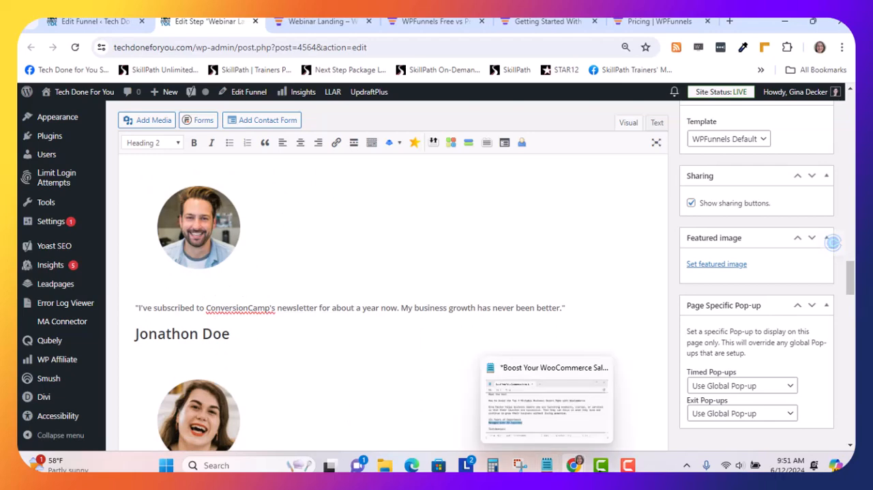
{"action": "left_click", "coordinate": [547, 465]}
{"action": "scroll", "coordinate": [466, 239], "scroll_direction": "down", "scroll_amount": 1}
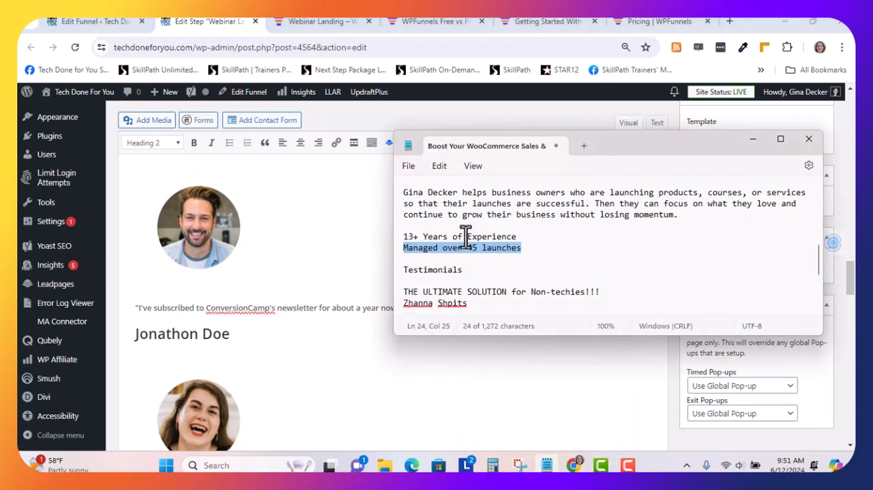
{"action": "scroll", "coordinate": [466, 239], "scroll_direction": "down", "scroll_amount": 1}
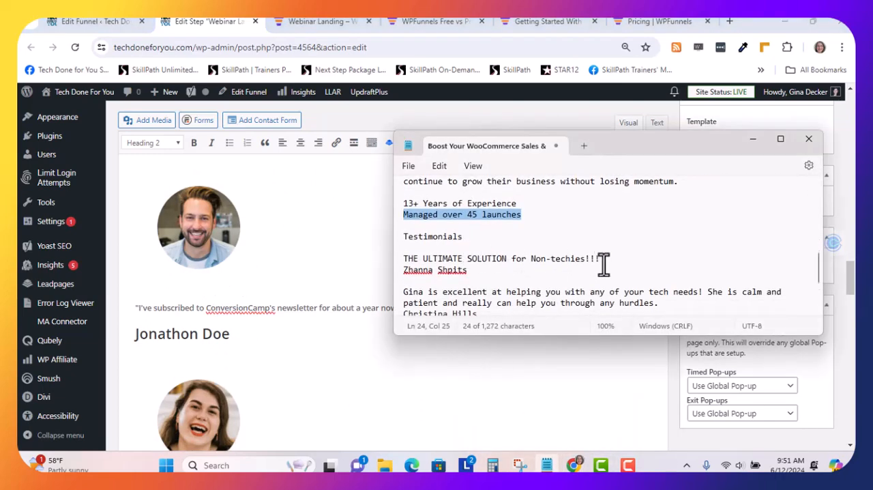
{"action": "left_click_drag", "start_coordinate": [600, 260], "coordinate": [404, 260]}
{"action": "key", "text": "ctrl+c"}
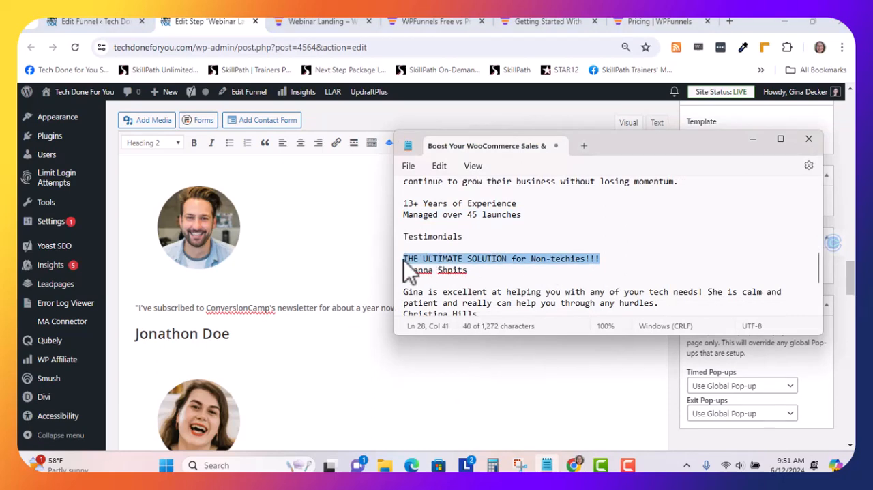
{"action": "left_click", "coordinate": [232, 333]}
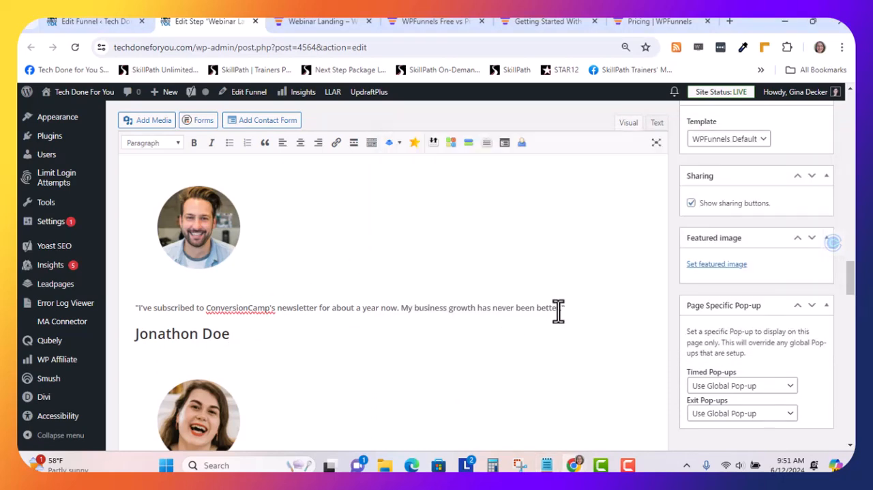
{"action": "left_click_drag", "start_coordinate": [557, 310], "coordinate": [134, 314]}
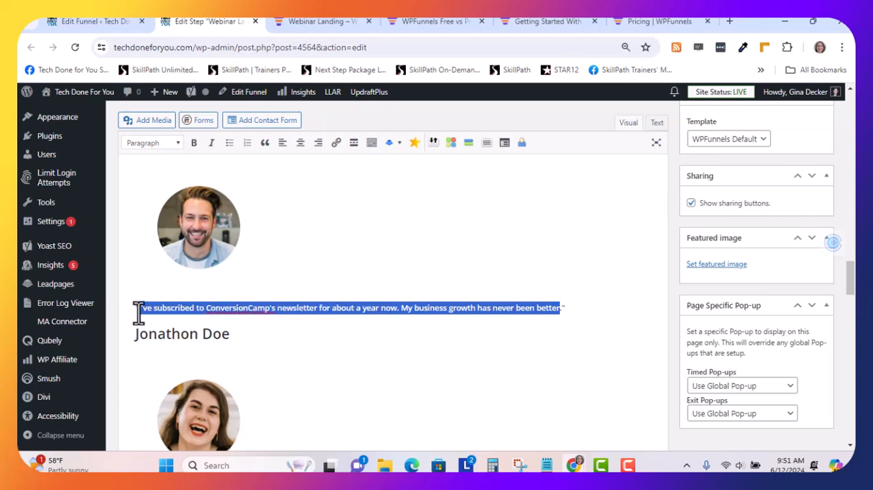
{"action": "key", "text": "ctrl+v"}
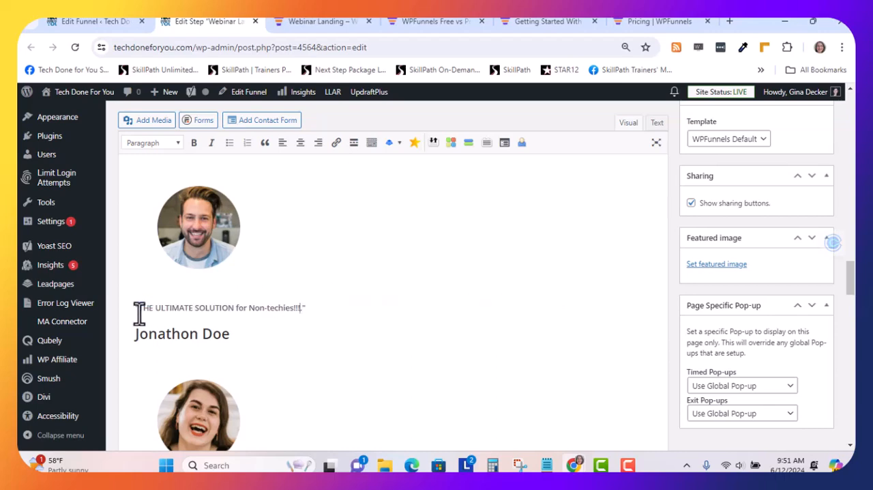
Replace the placeholder name under the first testimonial with the matching client's full name from the Notepad text
{"action": "left_click", "coordinate": [546, 465]}
{"action": "left_click_drag", "start_coordinate": [470, 269], "coordinate": [400, 273]}
{"action": "key", "text": "ctrl+c"}
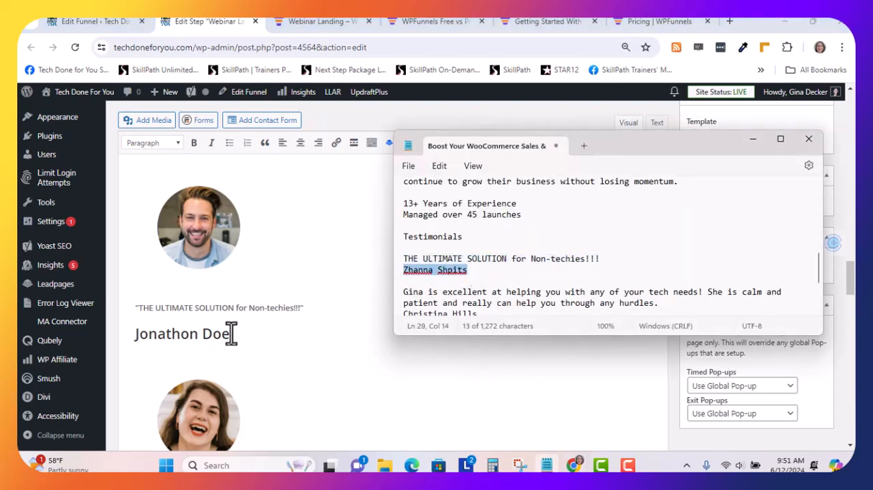
{"action": "left_click_drag", "start_coordinate": [231, 333], "coordinate": [131, 334]}
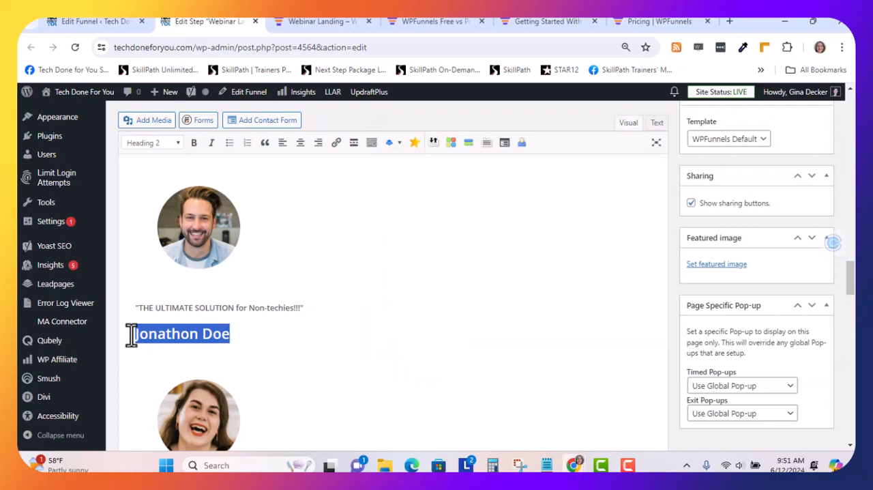
{"action": "key", "text": "ctrl+v"}
Replace the second testimonial's quote with the Notepad text about being excellent at helping with tech needs, and its placeholder name with that client's name
{"action": "scroll", "coordinate": [372, 240], "scroll_direction": "down", "scroll_amount": 3}
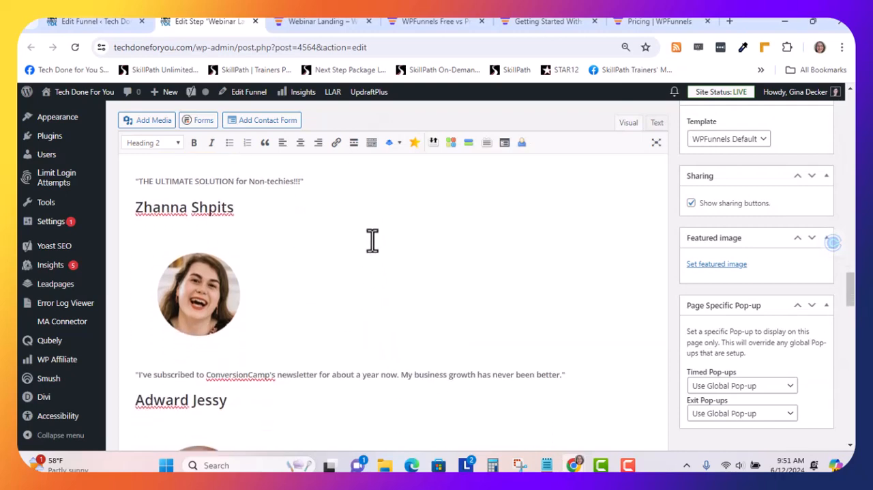
{"action": "scroll", "coordinate": [372, 240], "scroll_direction": "down", "scroll_amount": 2}
{"action": "scroll", "coordinate": [372, 240], "scroll_direction": "up", "scroll_amount": 7}
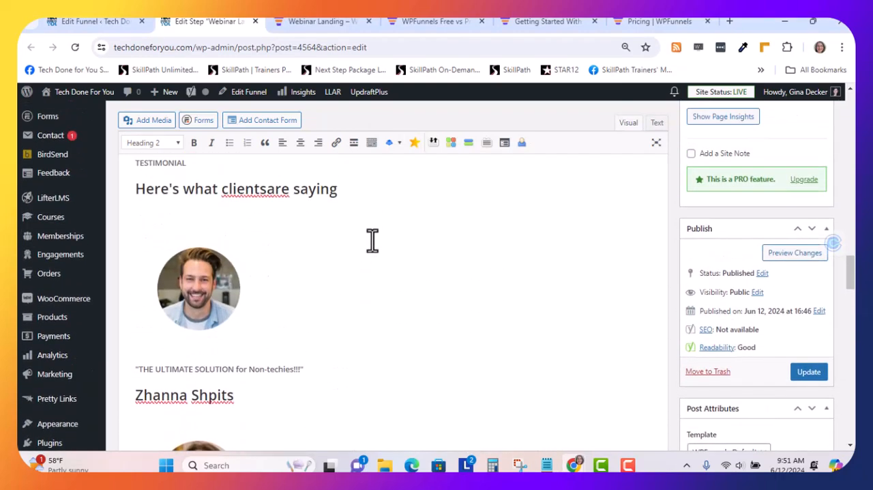
{"action": "scroll", "coordinate": [372, 240], "scroll_direction": "down", "scroll_amount": 6}
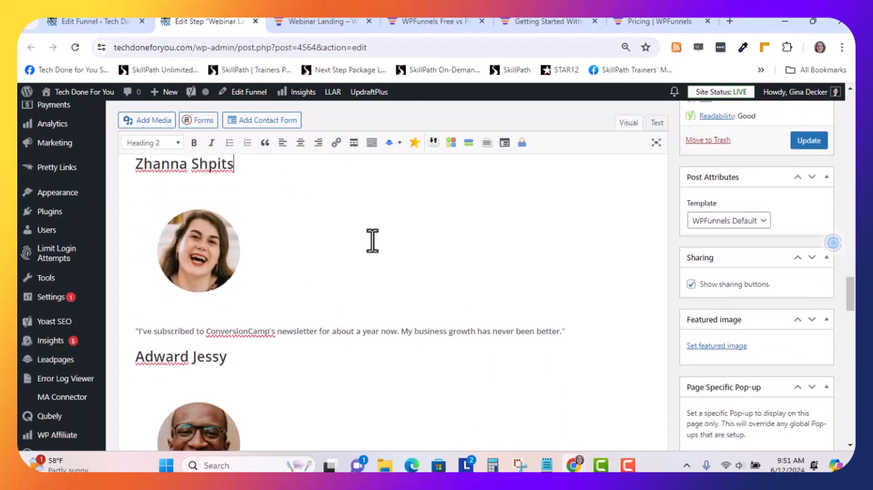
{"action": "scroll", "coordinate": [369, 242], "scroll_direction": "down", "scroll_amount": 1}
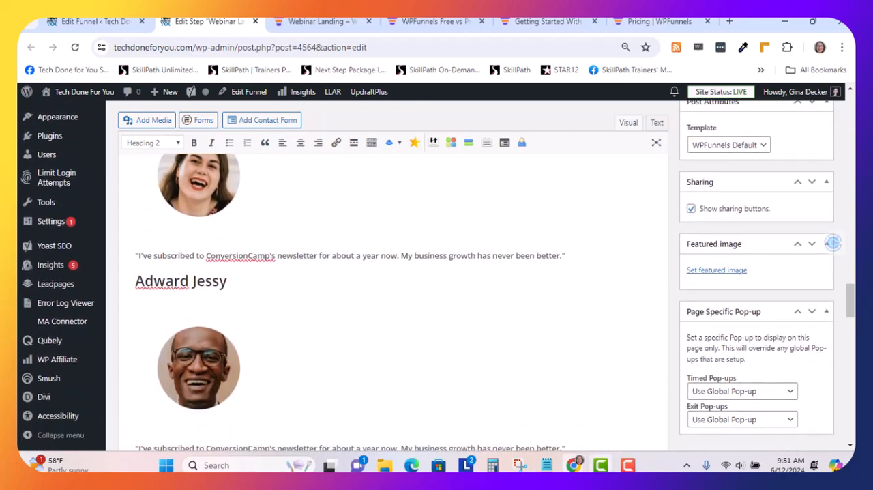
{"action": "left_click", "coordinate": [547, 465]}
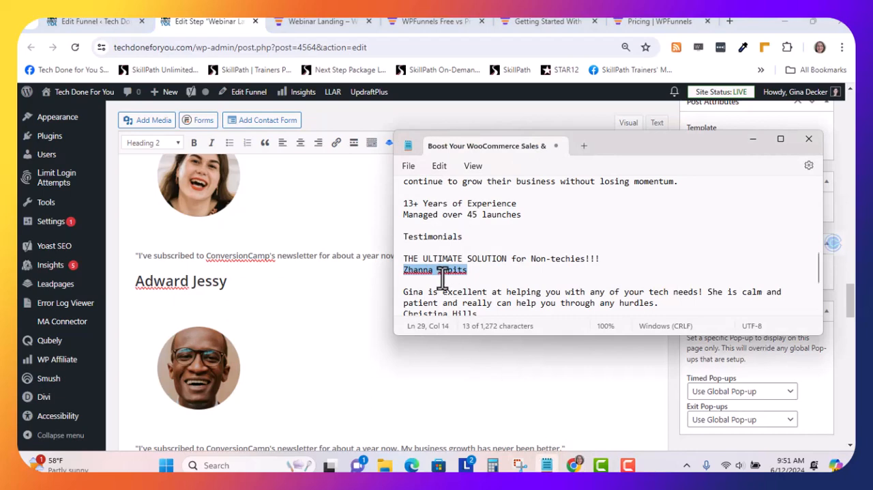
{"action": "scroll", "coordinate": [442, 276], "scroll_direction": "down", "scroll_amount": 1}
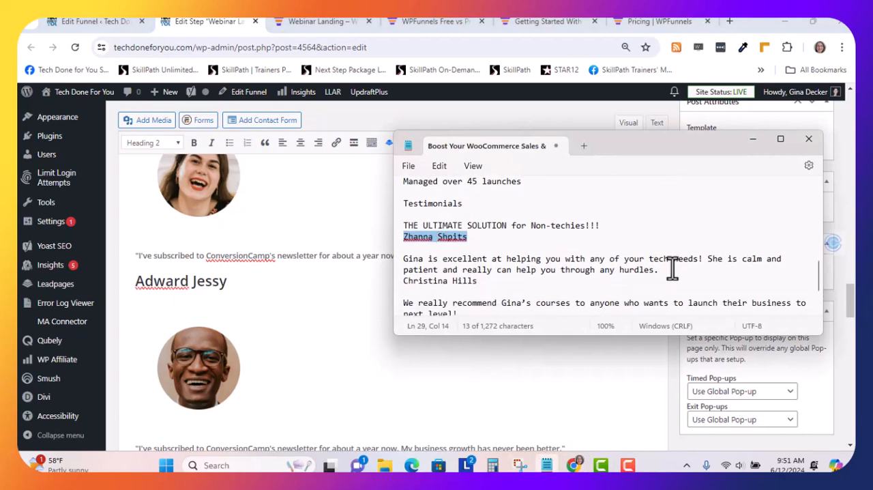
{"action": "left_click_drag", "start_coordinate": [659, 271], "coordinate": [402, 257]}
{"action": "key", "text": "ctrl+c"}
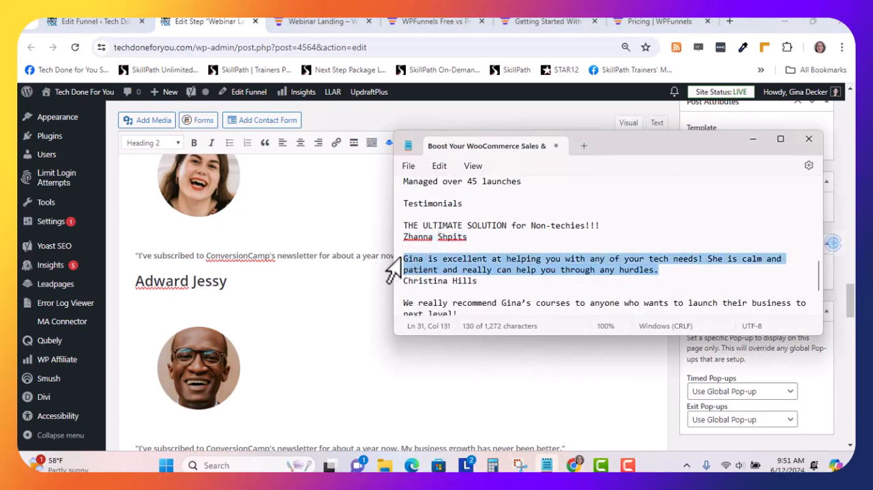
{"action": "left_click", "coordinate": [220, 256]}
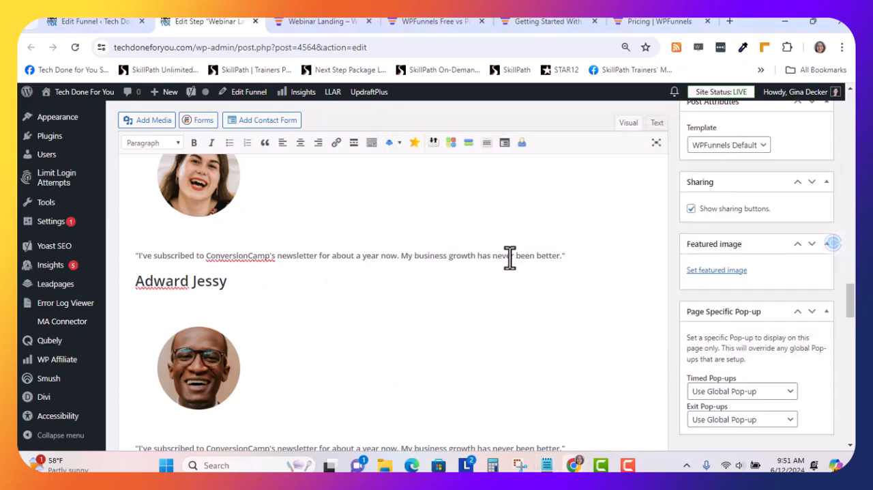
{"action": "left_click_drag", "start_coordinate": [561, 257], "coordinate": [138, 257]}
{"action": "key", "text": "ctrl+v"}
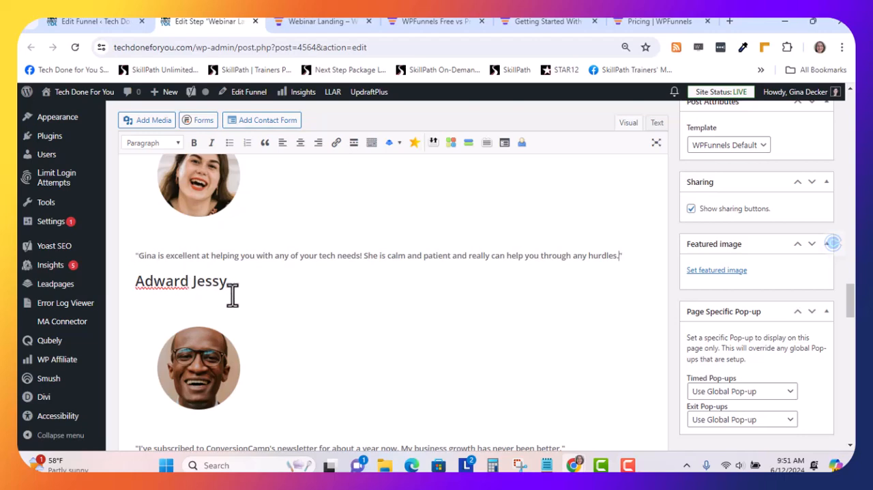
{"action": "left_click_drag", "start_coordinate": [228, 281], "coordinate": [125, 275]}
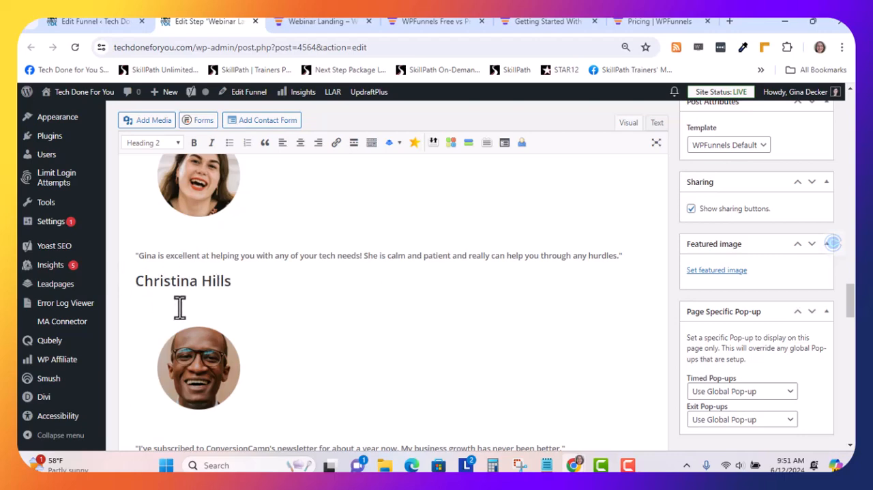
Replace the third testimonial's quote with the Notepad text recommending the host's courses to anyone who wants to launch their business to next level
{"action": "scroll", "coordinate": [238, 302], "scroll_direction": "down", "scroll_amount": 3}
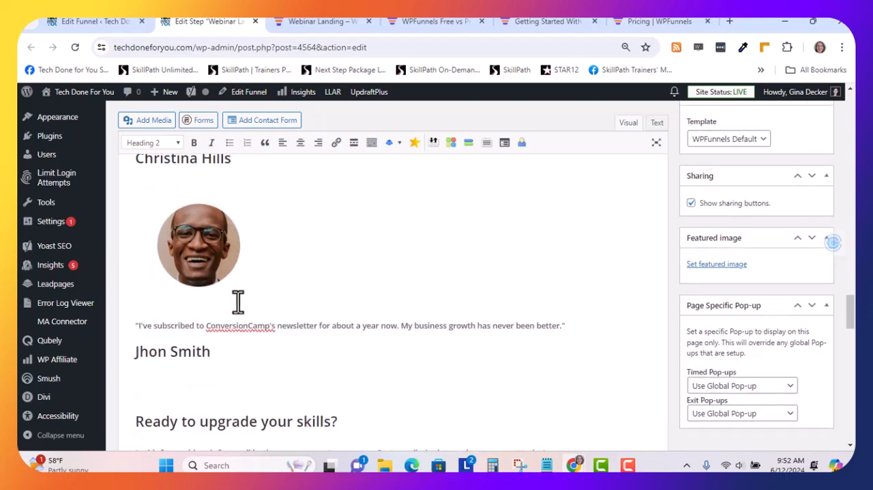
{"action": "left_click", "coordinate": [546, 465]}
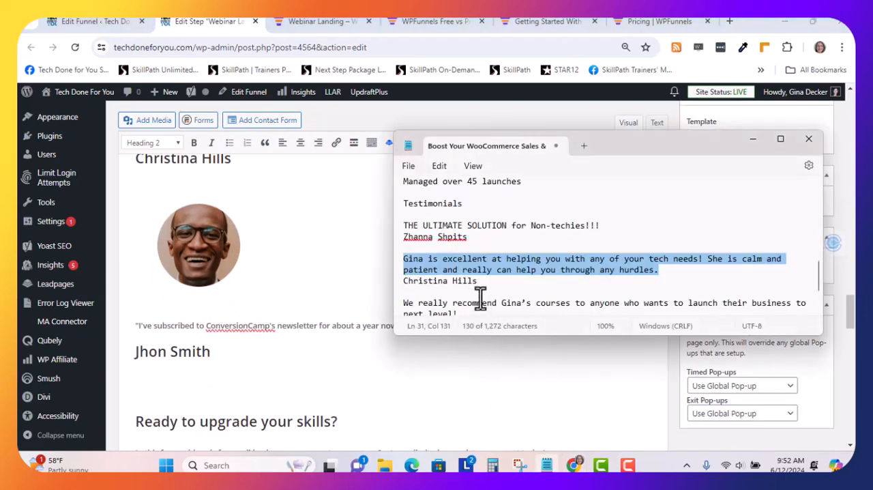
{"action": "scroll", "coordinate": [480, 297], "scroll_direction": "down", "scroll_amount": 2}
{"action": "left_click_drag", "start_coordinate": [457, 254], "coordinate": [406, 247]}
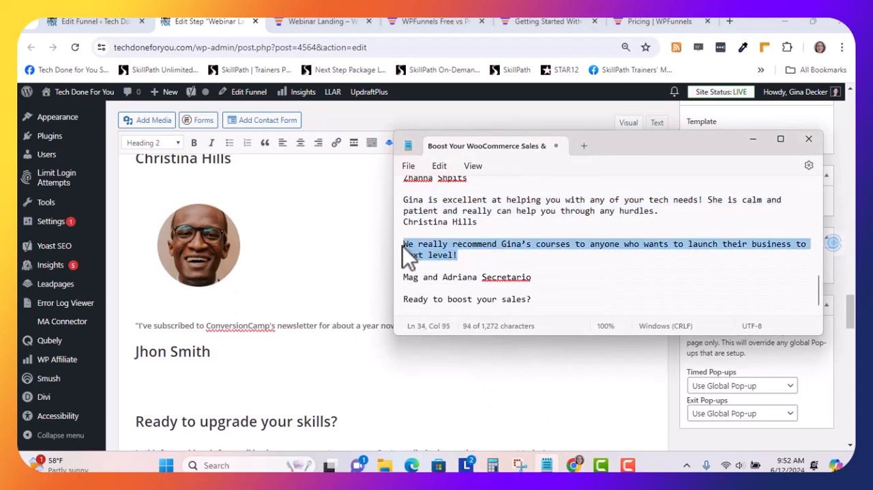
{"action": "left_click", "coordinate": [207, 349]}
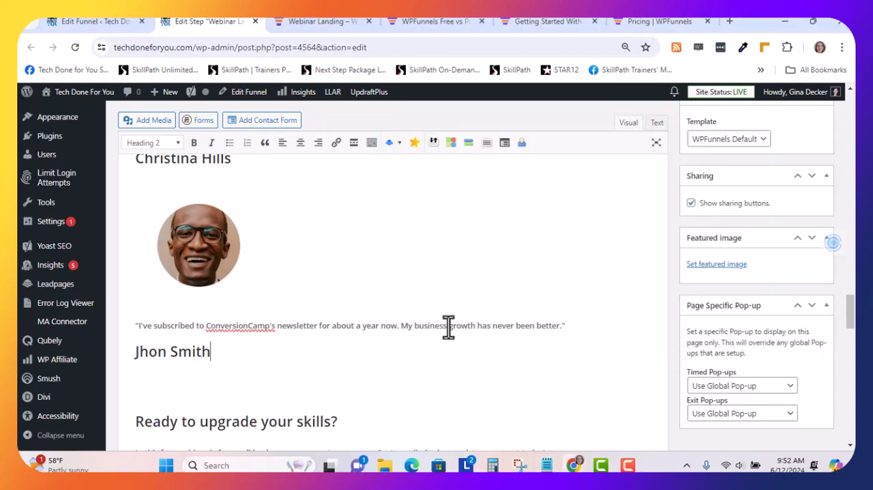
{"action": "left_click_drag", "start_coordinate": [561, 326], "coordinate": [475, 326]}
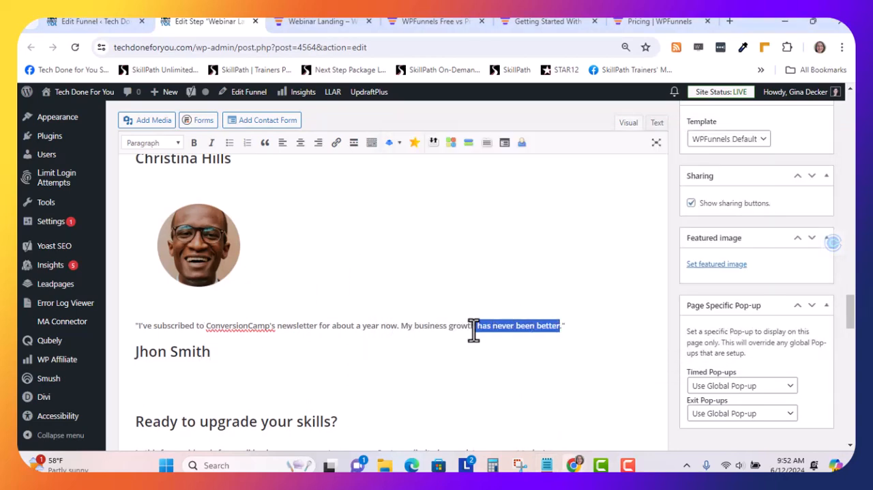
{"action": "left_click_drag", "start_coordinate": [559, 326], "coordinate": [150, 320]}
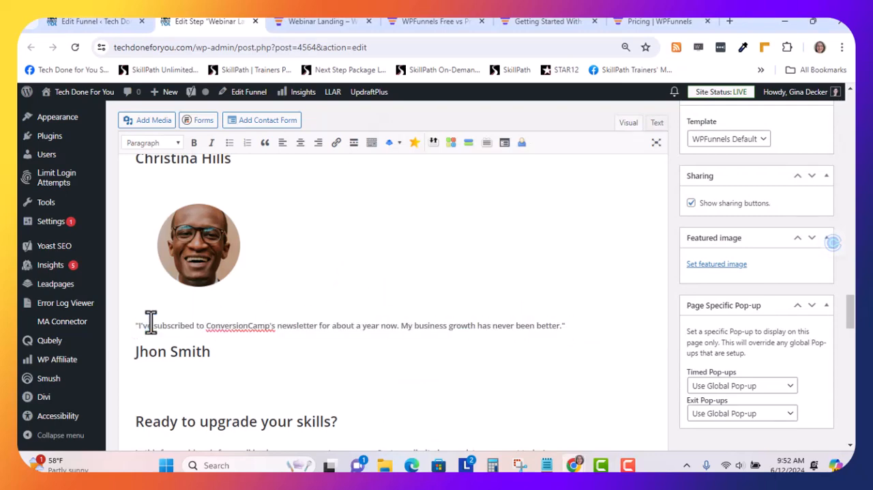
{"action": "type", "text": "\"We really recommend Gina's courses to anyone who wants to launch their business to next level!\""}
Replace the placeholder name under the third testimonial with the two clients' names copied from the Notepad text
{"action": "scroll", "coordinate": [215, 334], "scroll_direction": "down", "scroll_amount": 1}
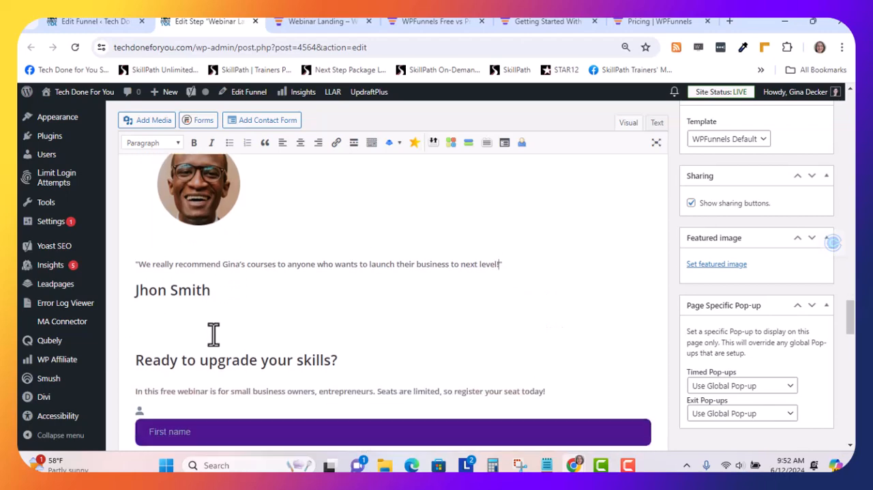
{"action": "mouse_move", "coordinate": [600, 465]}
{"action": "mouse_move", "coordinate": [544, 467]}
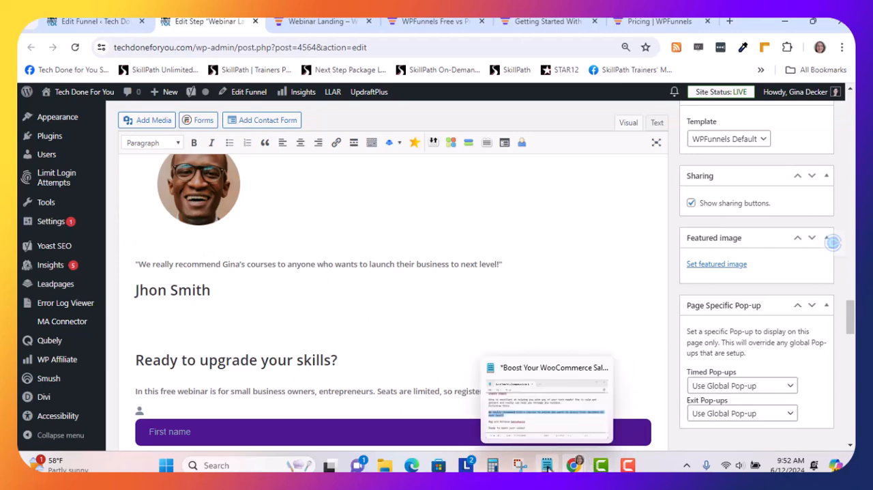
{"action": "left_click", "coordinate": [548, 469]}
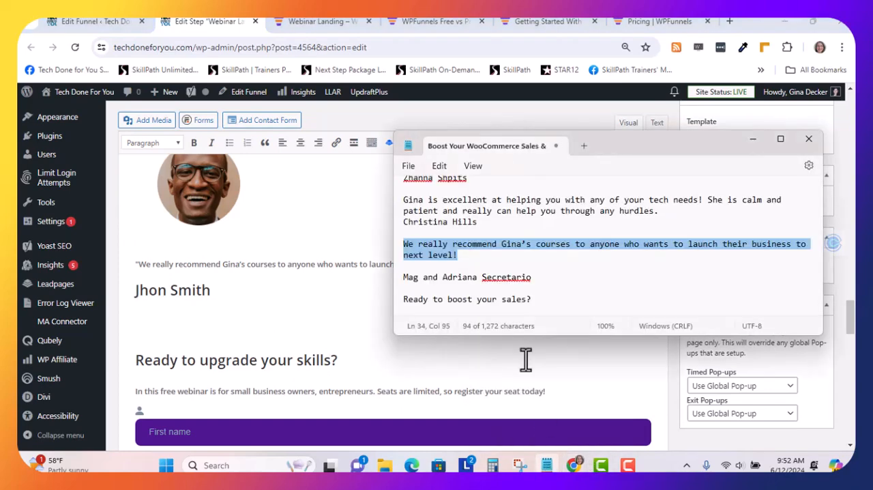
{"action": "left_click", "coordinate": [532, 277]}
{"action": "left_click", "coordinate": [401, 277], "text": "shift"}
{"action": "key", "text": "ctrl+c"}
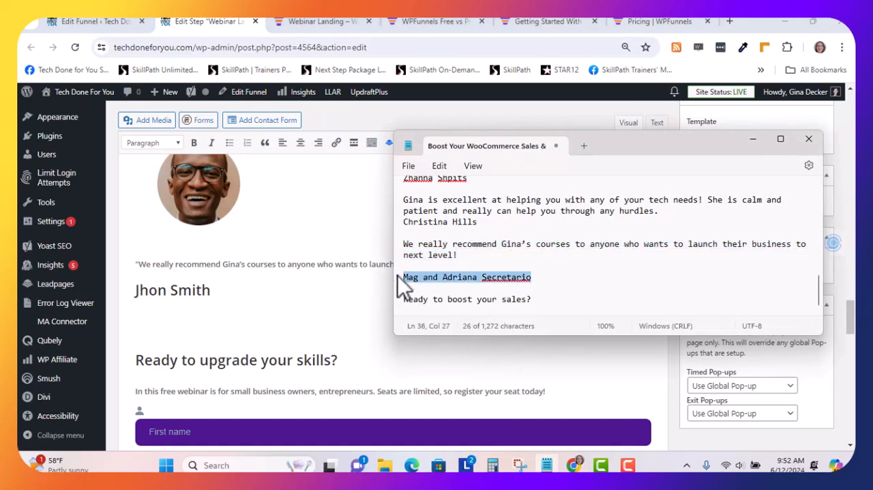
{"action": "left_click_drag", "start_coordinate": [209, 290], "coordinate": [136, 296]}
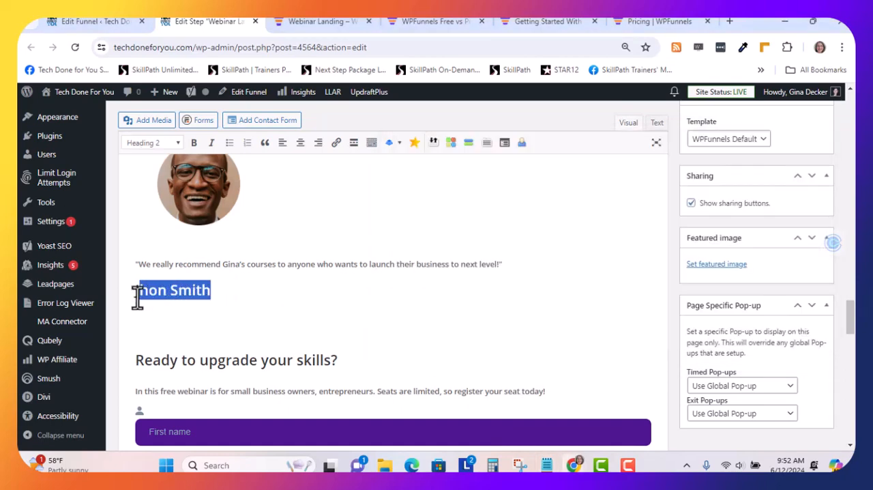
{"action": "key", "text": "ctrl+v"}
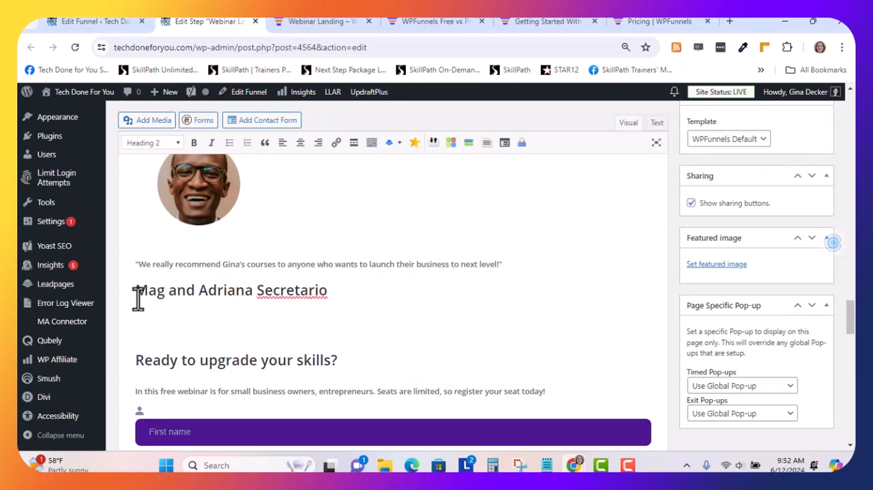
{"action": "scroll", "coordinate": [394, 279], "scroll_direction": "down", "scroll_amount": 2}
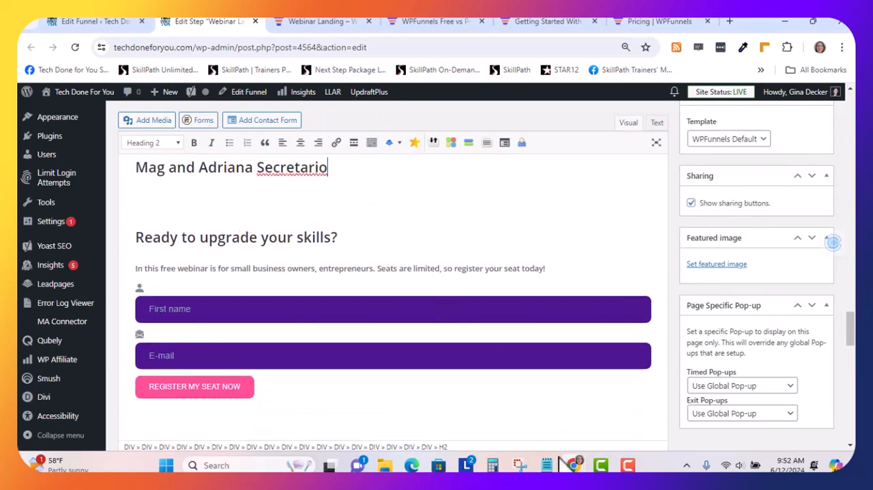
Replace the registration heading "Ready to upgrade your skills?" with "Ready to boost your sales?" from the Notepad text
{"action": "left_click", "coordinate": [546, 465]}
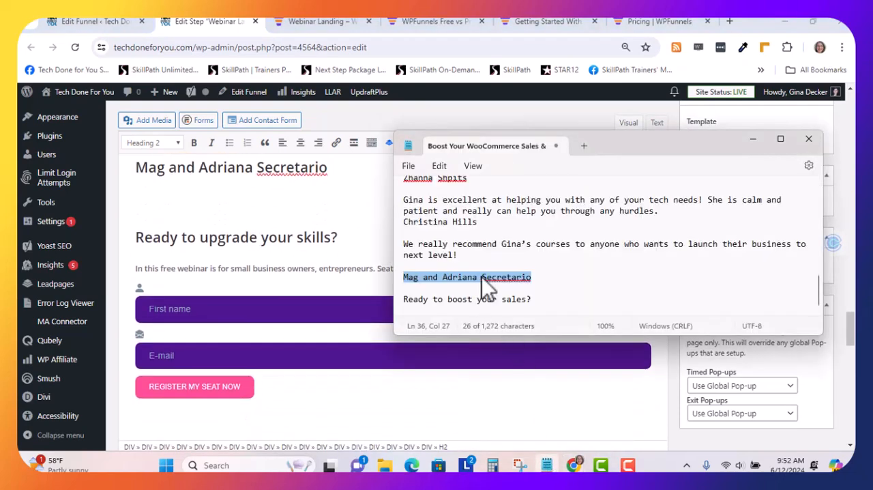
{"action": "left_click_drag", "start_coordinate": [530, 302], "coordinate": [404, 291]}
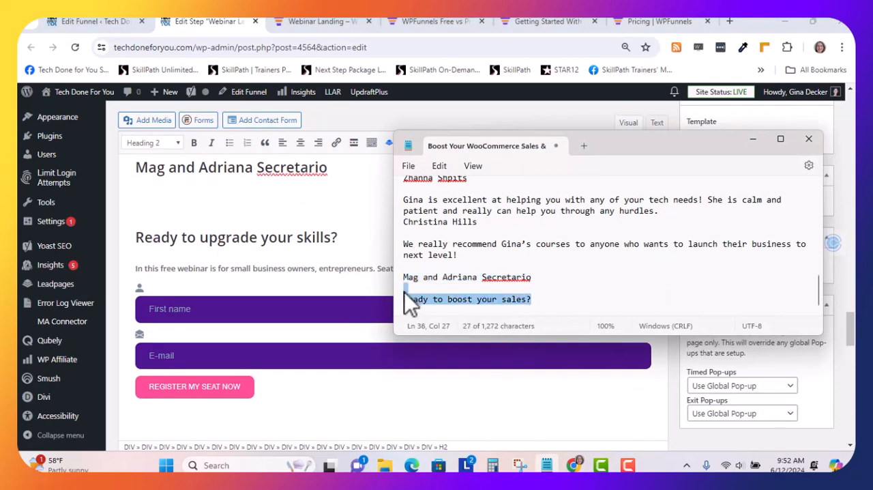
{"action": "left_click", "coordinate": [465, 300]}
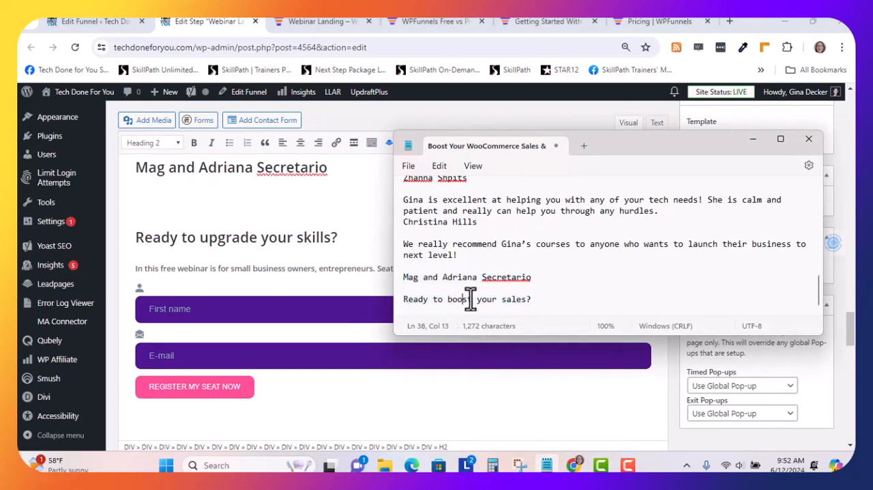
{"action": "left_click_drag", "start_coordinate": [533, 300], "coordinate": [477, 301]}
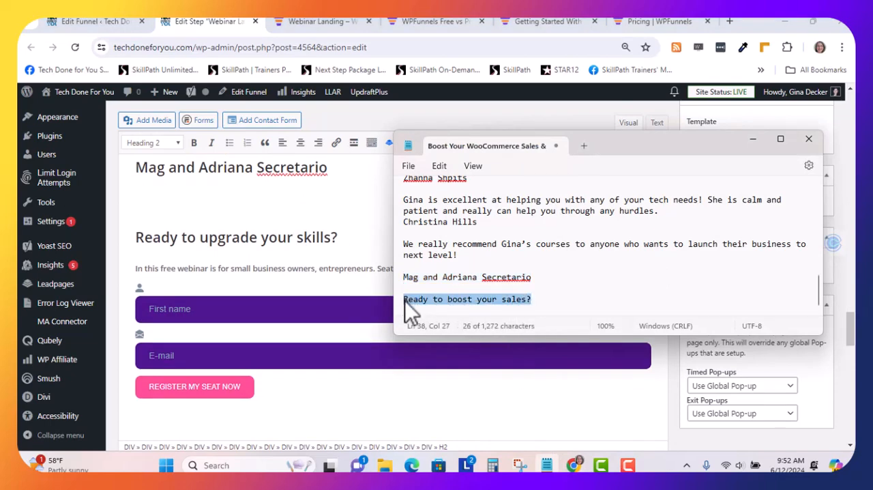
{"action": "left_click", "coordinate": [336, 235]}
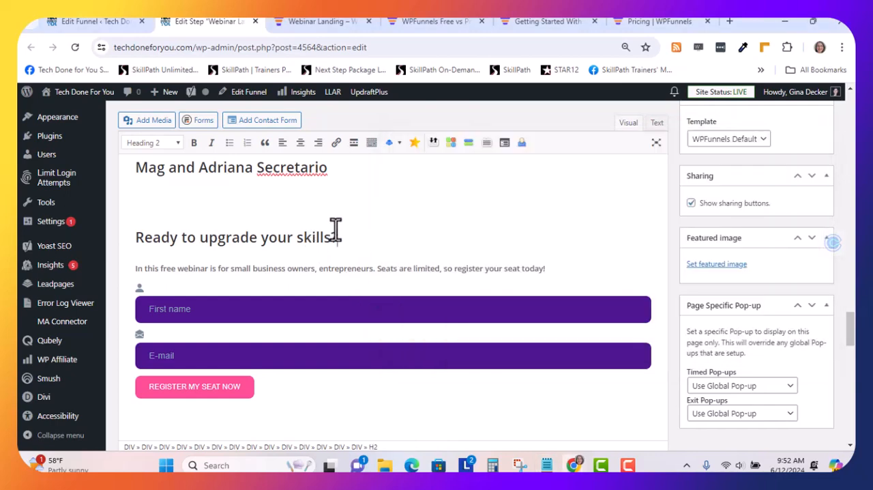
{"action": "left_click_drag", "start_coordinate": [339, 237], "coordinate": [133, 240]}
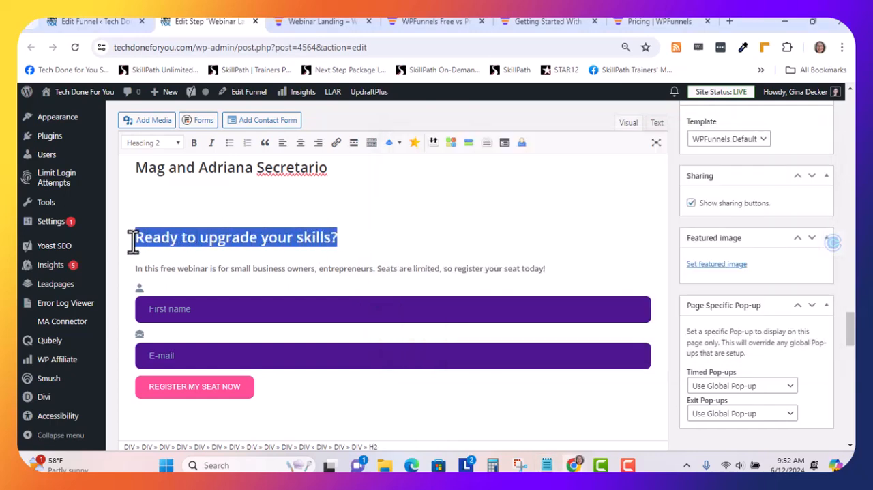
{"action": "key", "text": "ctrl+z"}
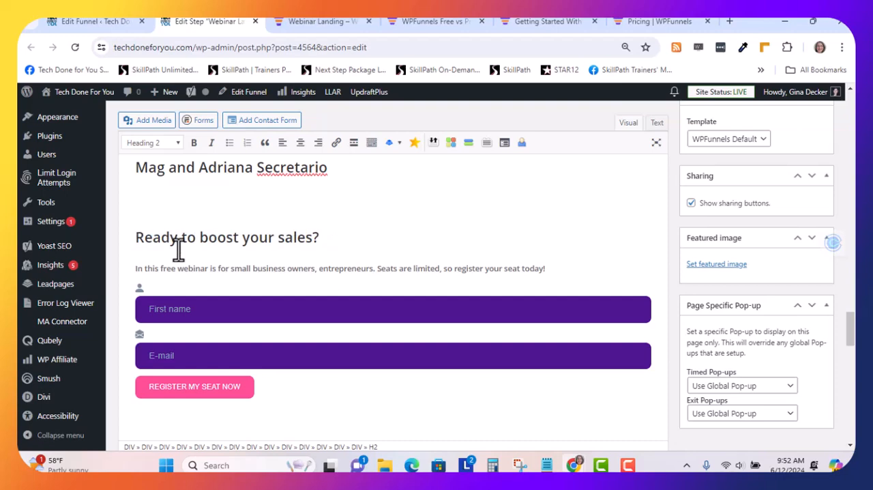
Save the updated Webinar Landing step and open its published page
{"action": "scroll", "coordinate": [292, 279], "scroll_direction": "down", "scroll_amount": 2}
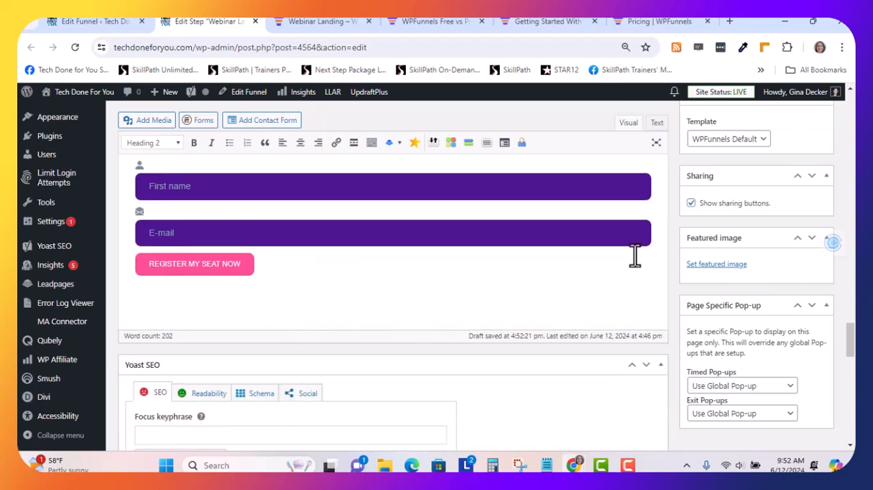
{"action": "scroll", "coordinate": [600, 248], "scroll_direction": "up", "scroll_amount": 1}
{"action": "scroll", "coordinate": [750, 232], "scroll_direction": "up", "scroll_amount": 3}
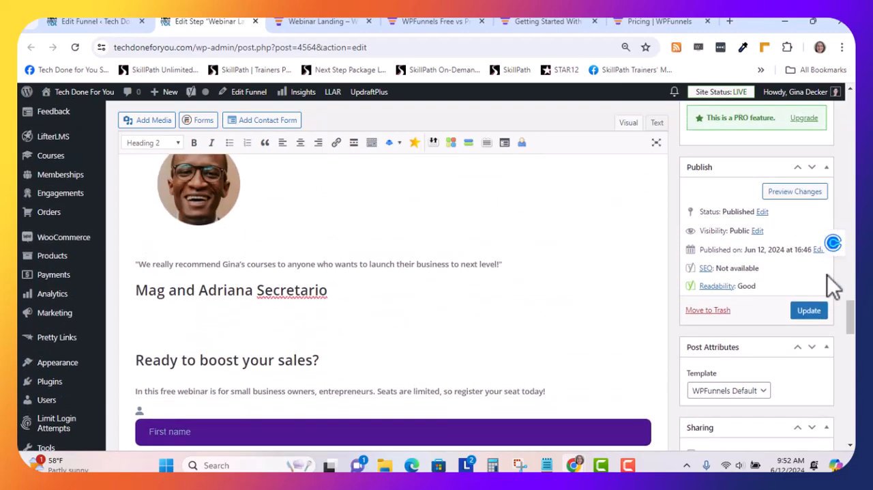
{"action": "left_click", "coordinate": [809, 311]}
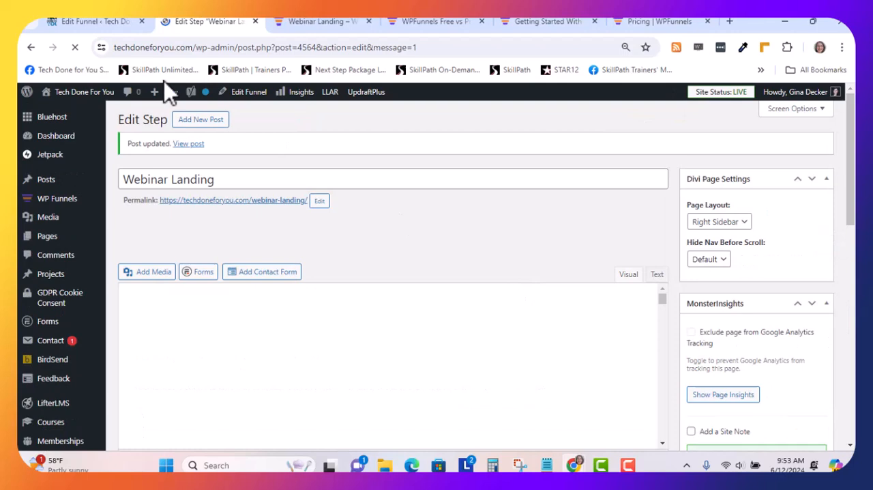
{"action": "left_click", "coordinate": [188, 143]}
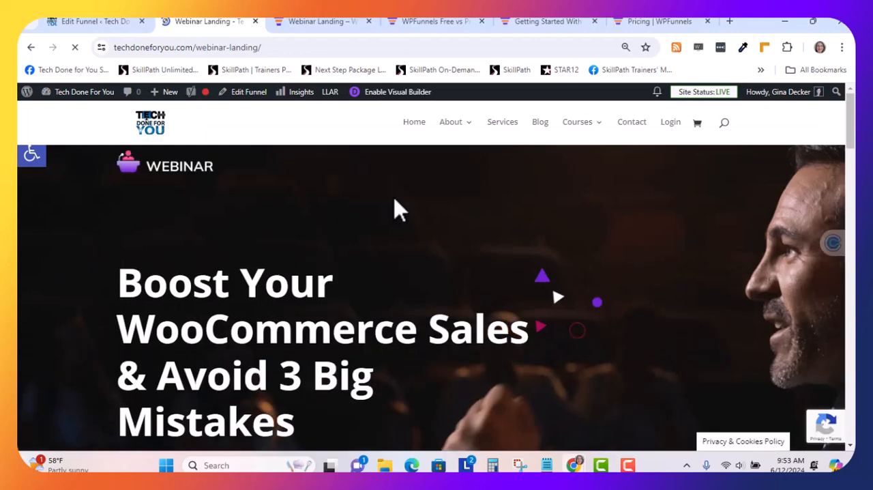
Examine the headline, registration form, Shop, Launch and Save topics, and host section on the published landing page
{"action": "scroll", "coordinate": [398, 211], "scroll_direction": "down", "scroll_amount": 1}
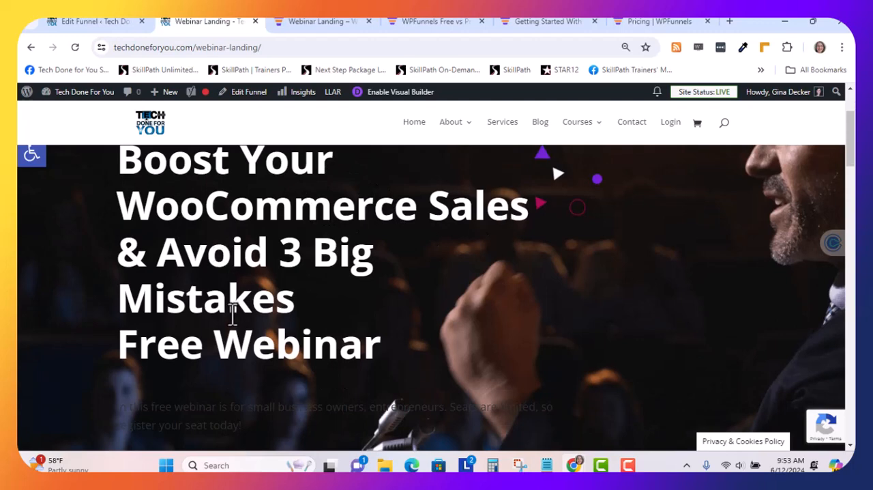
{"action": "scroll", "coordinate": [232, 314], "scroll_direction": "down", "scroll_amount": 5}
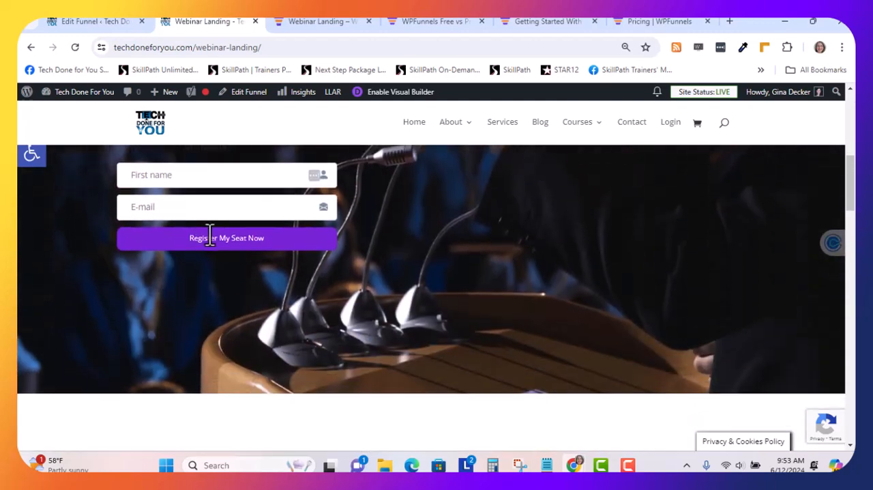
{"action": "scroll", "coordinate": [210, 235], "scroll_direction": "down", "scroll_amount": 8}
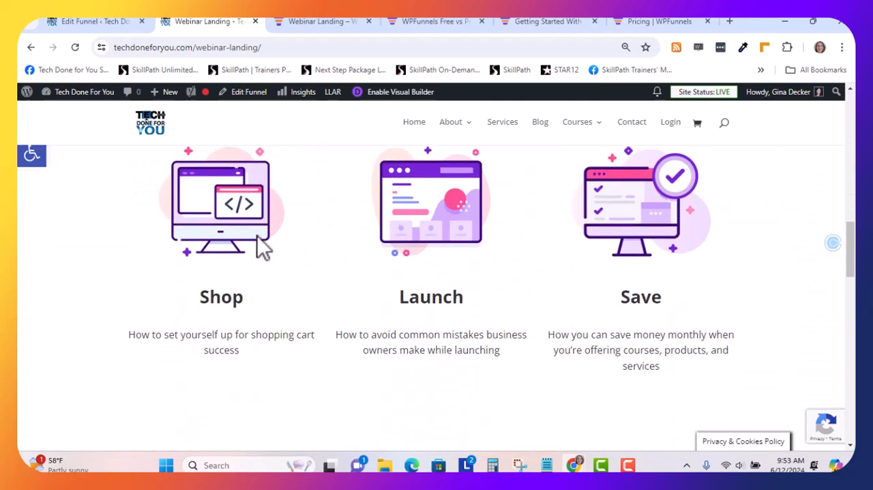
{"action": "scroll", "coordinate": [256, 269], "scroll_direction": "down", "scroll_amount": 1}
{"action": "scroll", "coordinate": [675, 262], "scroll_direction": "down", "scroll_amount": 6}
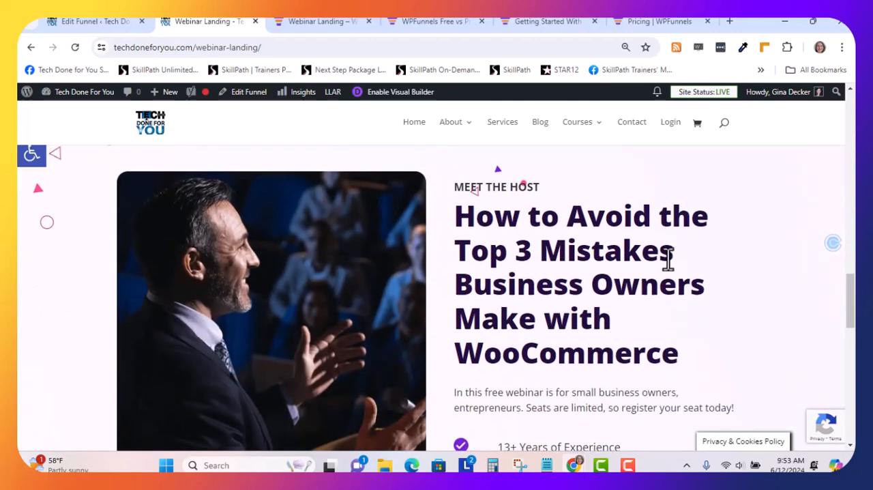
{"action": "scroll", "coordinate": [666, 256], "scroll_direction": "down", "scroll_amount": 1}
{"action": "scroll", "coordinate": [627, 243], "scroll_direction": "down", "scroll_amount": 3}
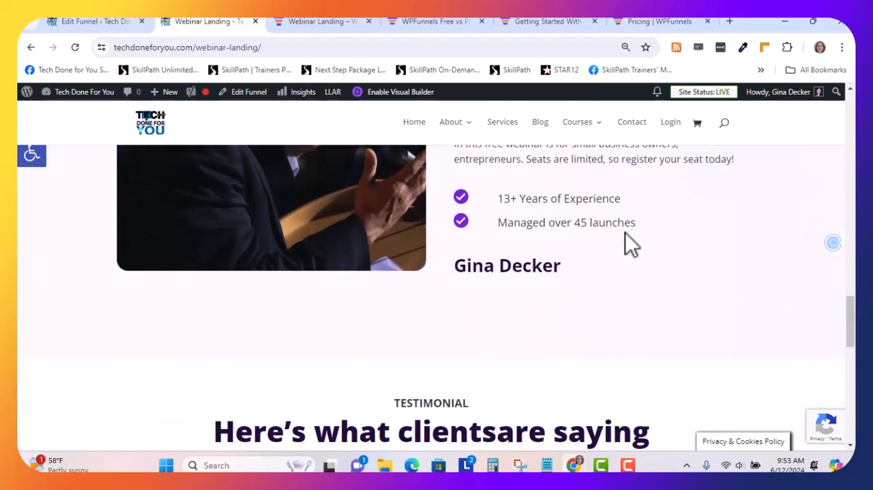
{"action": "scroll", "coordinate": [592, 211], "scroll_direction": "down", "scroll_amount": 3}
{"action": "scroll", "coordinate": [587, 211], "scroll_direction": "up", "scroll_amount": 4}
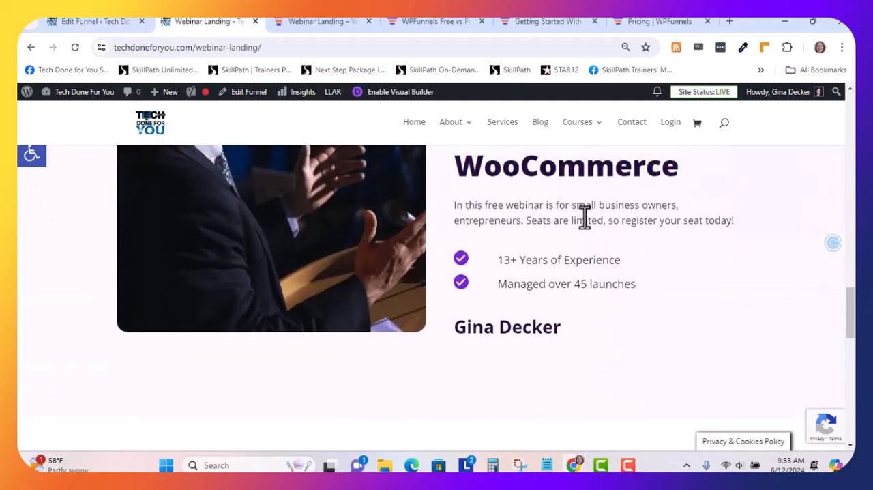
Check the layout of the testimonials and the closing registration section on the published landing page
{"action": "scroll", "coordinate": [581, 226], "scroll_direction": "down", "scroll_amount": 3}
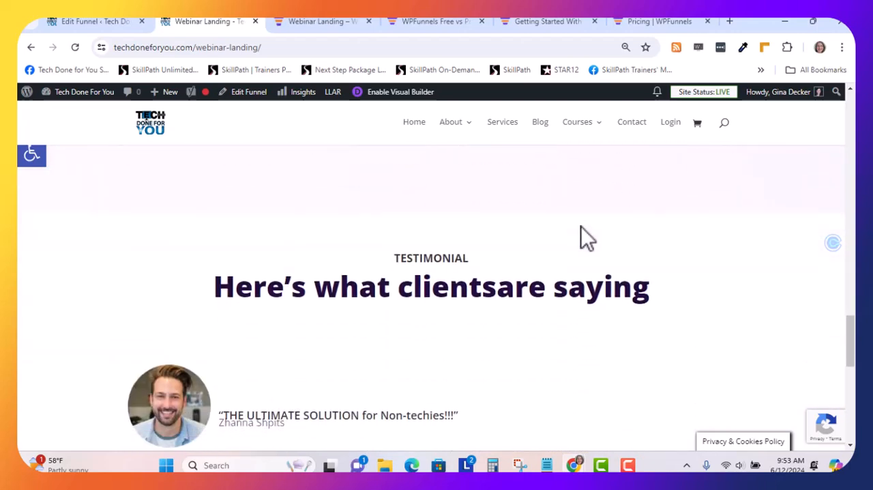
{"action": "scroll", "coordinate": [581, 227], "scroll_direction": "down", "scroll_amount": 3}
{"action": "scroll", "coordinate": [331, 273], "scroll_direction": "up", "scroll_amount": 2}
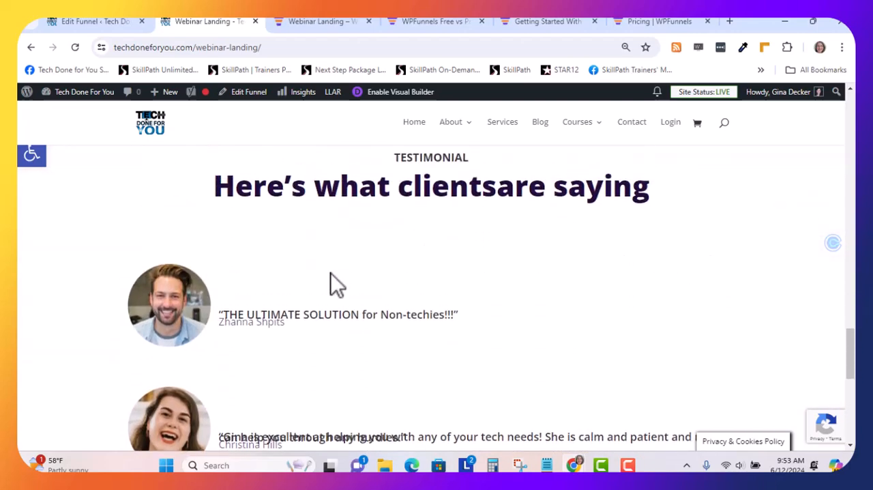
{"action": "scroll", "coordinate": [331, 273], "scroll_direction": "down", "scroll_amount": 1}
{"action": "scroll", "coordinate": [311, 271], "scroll_direction": "down", "scroll_amount": 2}
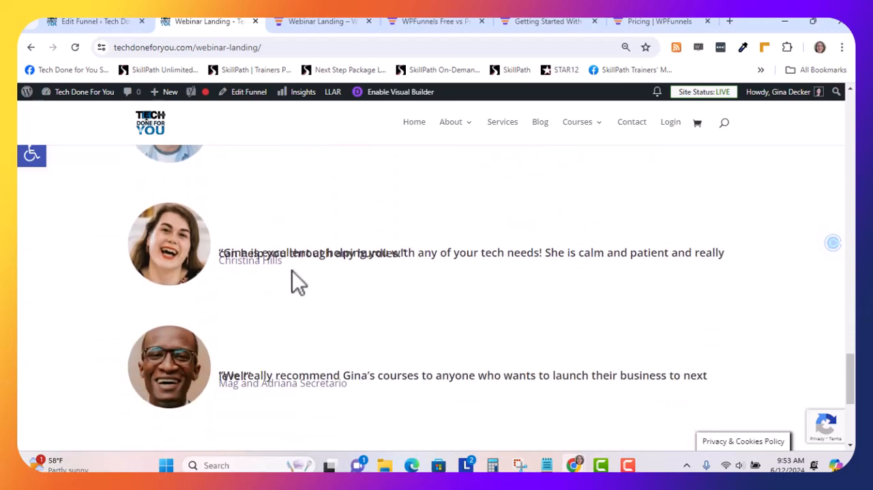
{"action": "scroll", "coordinate": [367, 257], "scroll_direction": "down", "scroll_amount": 2}
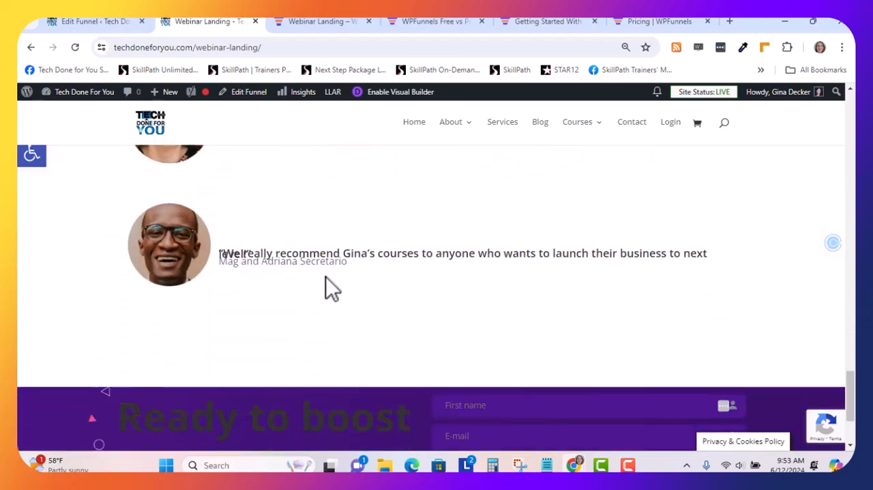
{"action": "scroll", "coordinate": [327, 262], "scroll_direction": "down", "scroll_amount": 1}
{"action": "scroll", "coordinate": [259, 232], "scroll_direction": "up", "scroll_amount": 1}
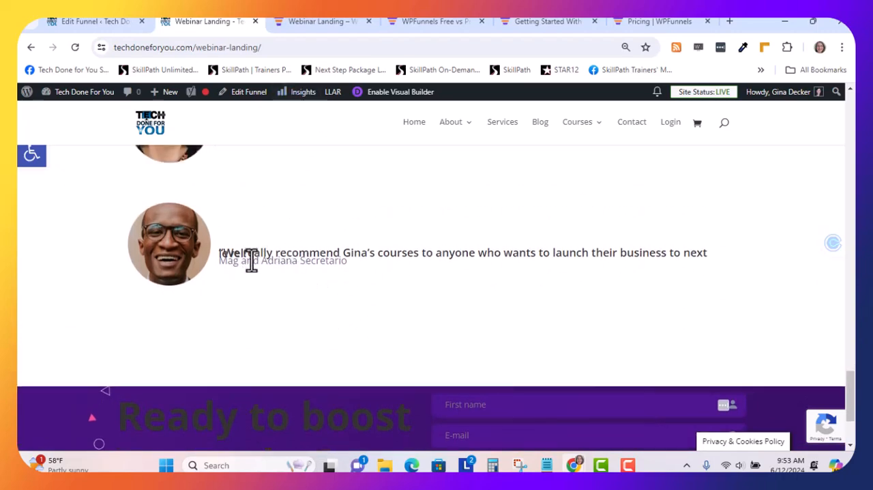
{"action": "scroll", "coordinate": [253, 273], "scroll_direction": "down", "scroll_amount": 2}
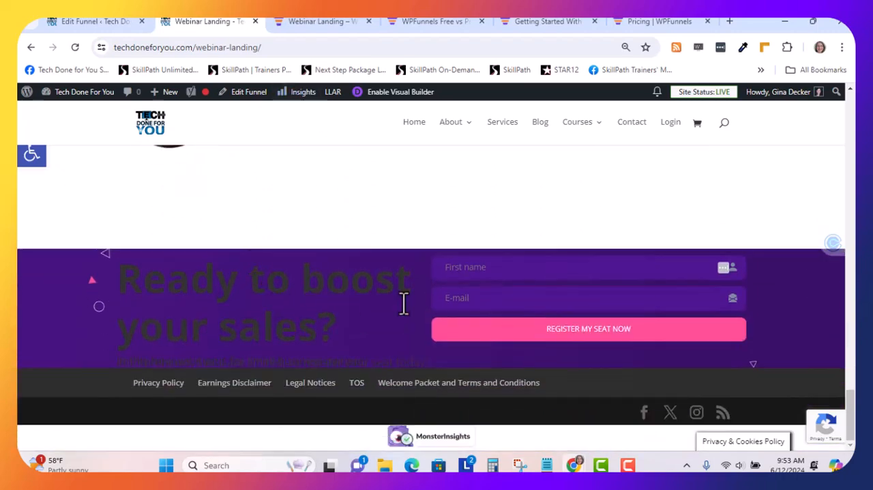
{"action": "scroll", "coordinate": [403, 306], "scroll_direction": "up", "scroll_amount": 3}
{"action": "scroll", "coordinate": [401, 300], "scroll_direction": "up", "scroll_amount": 10}
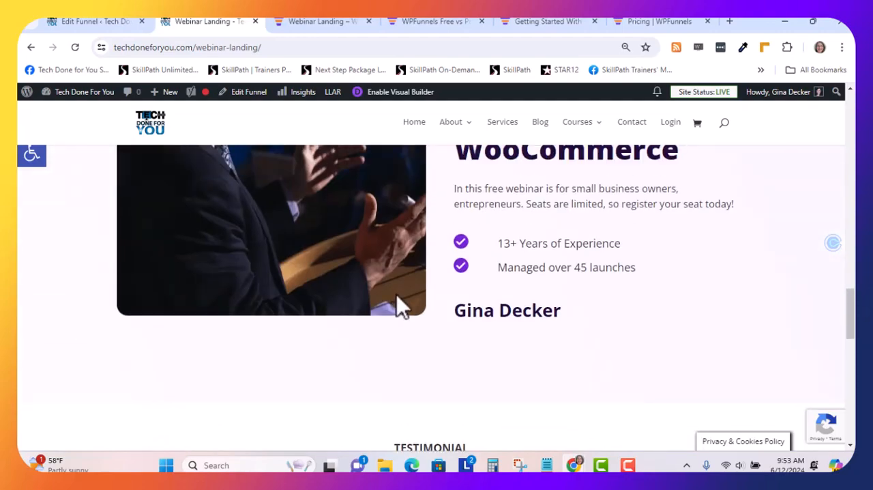
{"action": "scroll", "coordinate": [393, 298], "scroll_direction": "up", "scroll_amount": 10}
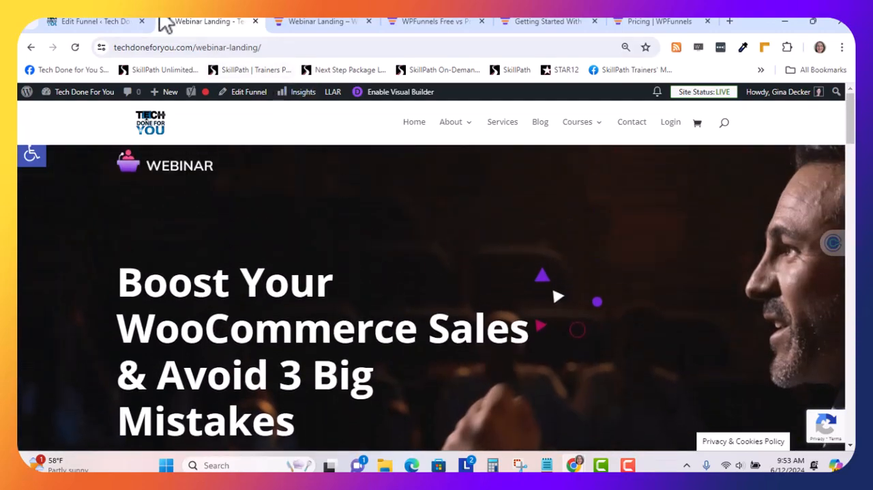
Return to the Webinar Funnel Gutenberg canvas and open the Thank You step's content for editing
{"action": "left_click", "coordinate": [85, 24]}
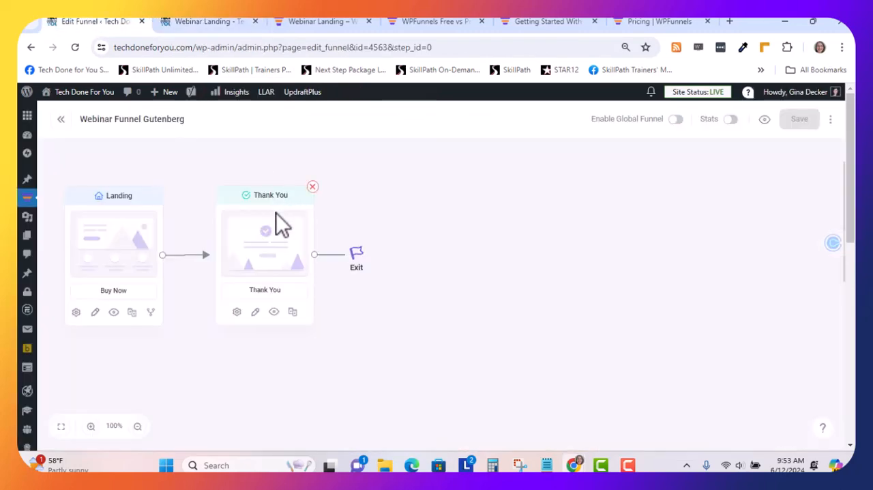
{"action": "left_click", "coordinate": [256, 313]}
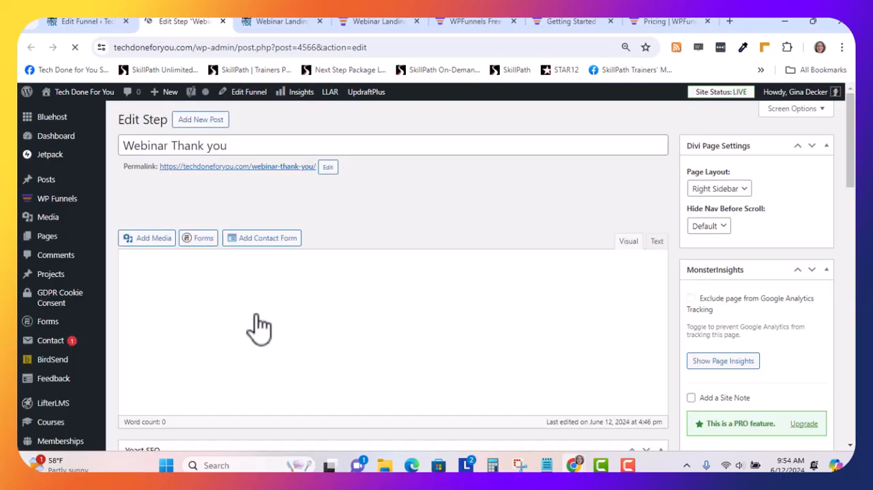
{"action": "scroll", "coordinate": [256, 322], "scroll_direction": "down", "scroll_amount": 8}
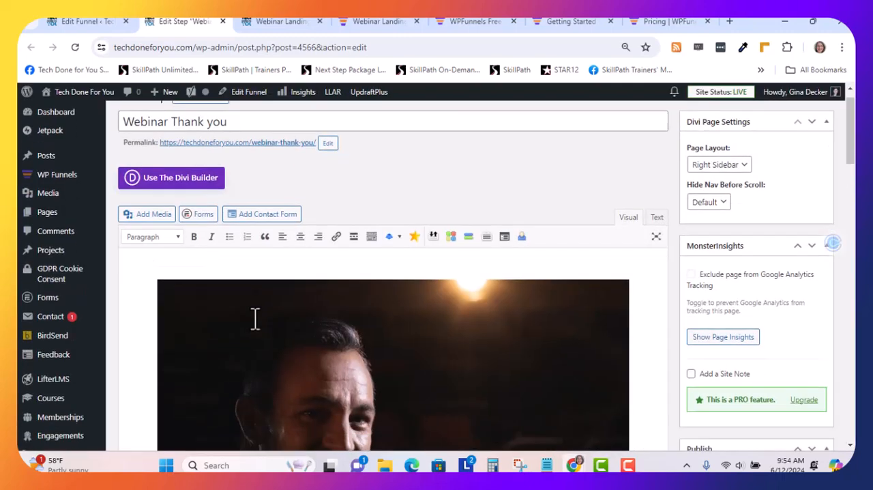
{"action": "scroll", "coordinate": [253, 315], "scroll_direction": "down", "scroll_amount": 1}
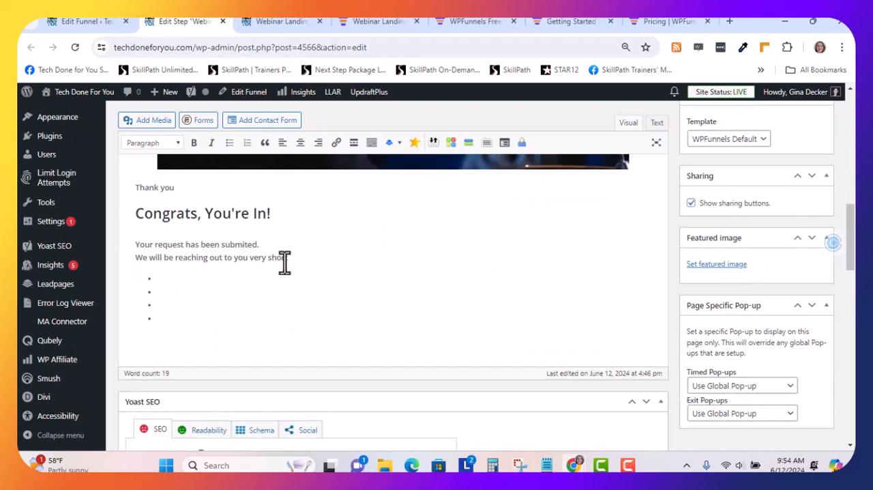
Correct the thank-you message to read "Your request has been submitted. We will be reaching out to you very shortly."
{"action": "scroll", "coordinate": [284, 259], "scroll_direction": "down", "scroll_amount": 1}
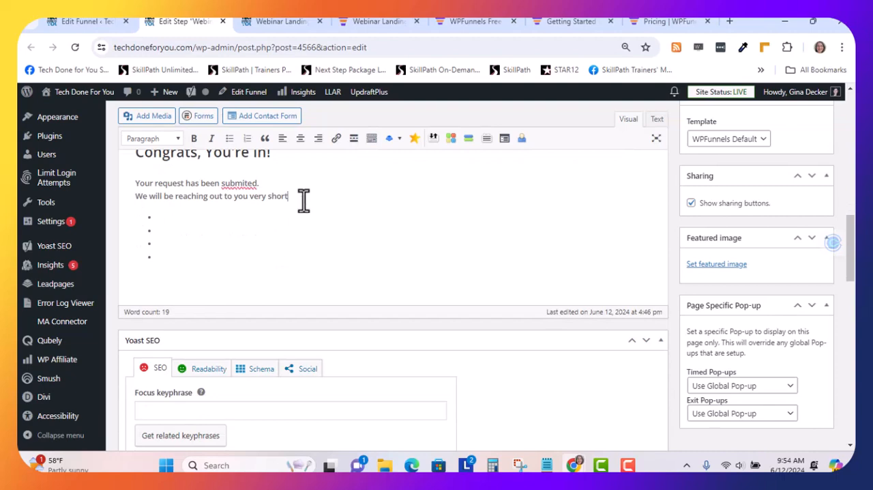
{"action": "type", "text": "ly."}
{"action": "scroll", "coordinate": [167, 232], "scroll_direction": "down", "scroll_amount": 2}
{"action": "scroll", "coordinate": [167, 232], "scroll_direction": "up", "scroll_amount": 4}
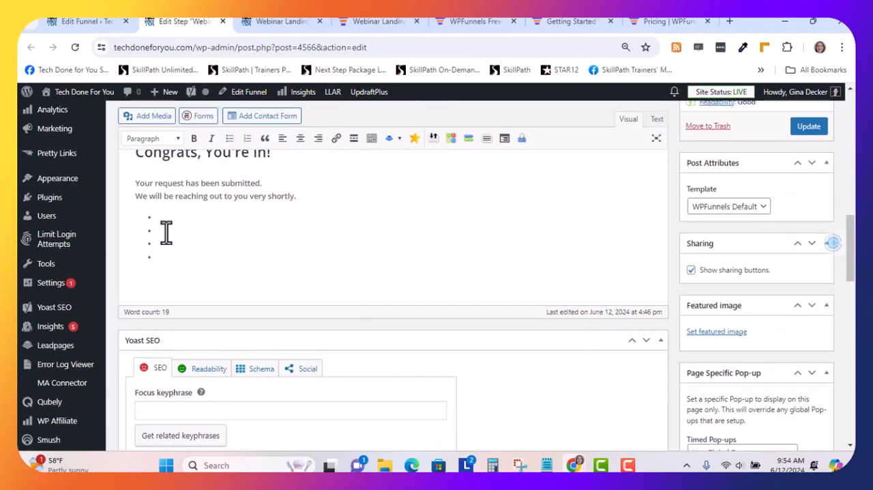
Move the floating widget off the update control, save the Webinar Thank you step and open its published page
{"action": "scroll", "coordinate": [287, 263], "scroll_direction": "up", "scroll_amount": 2}
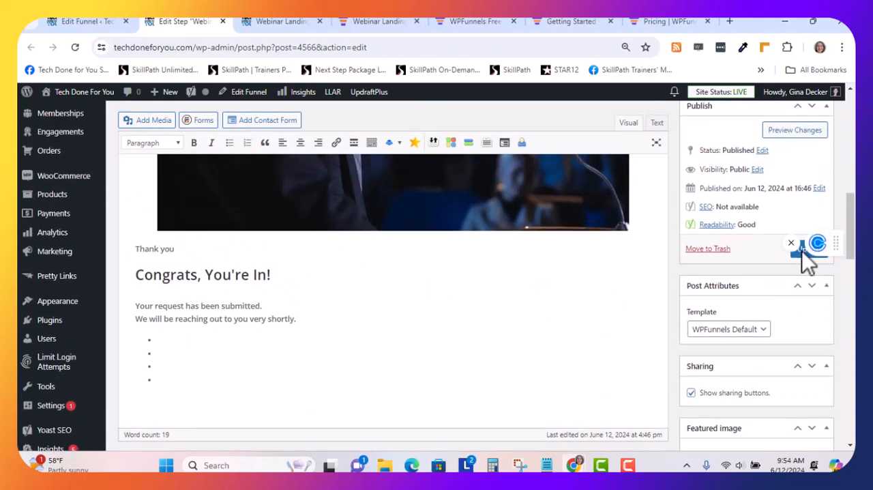
{"action": "left_click_drag", "start_coordinate": [828, 252], "coordinate": [833, 205]}
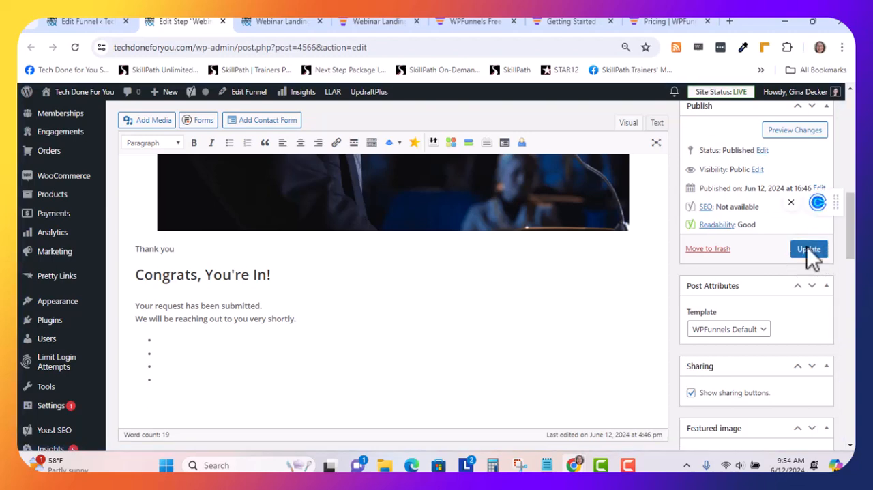
{"action": "left_click", "coordinate": [807, 247]}
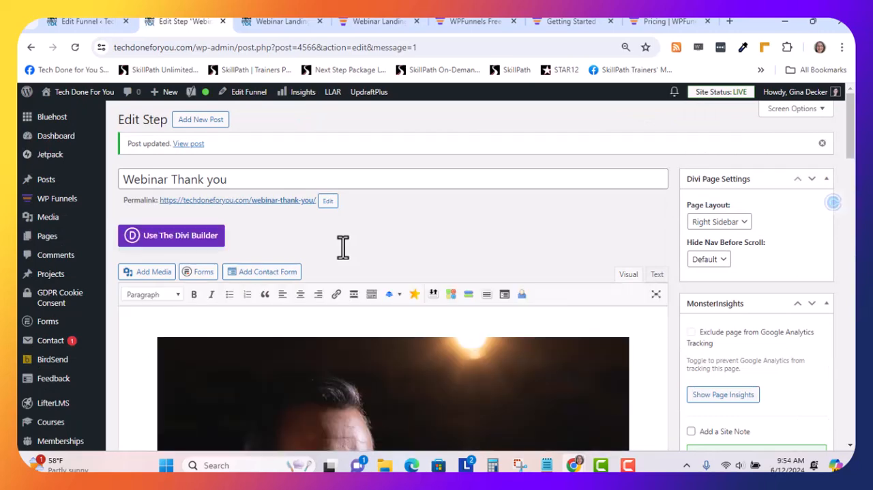
{"action": "left_click", "coordinate": [195, 143]}
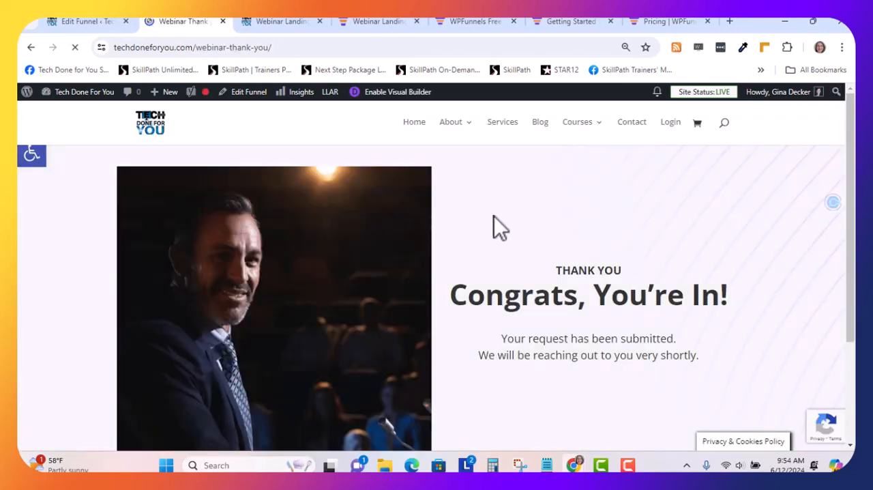
Check the layout and corrected message on the published Webinar Thank You page
{"action": "scroll", "coordinate": [598, 225], "scroll_direction": "down", "scroll_amount": 5}
{"action": "scroll", "coordinate": [598, 224], "scroll_direction": "up", "scroll_amount": 5}
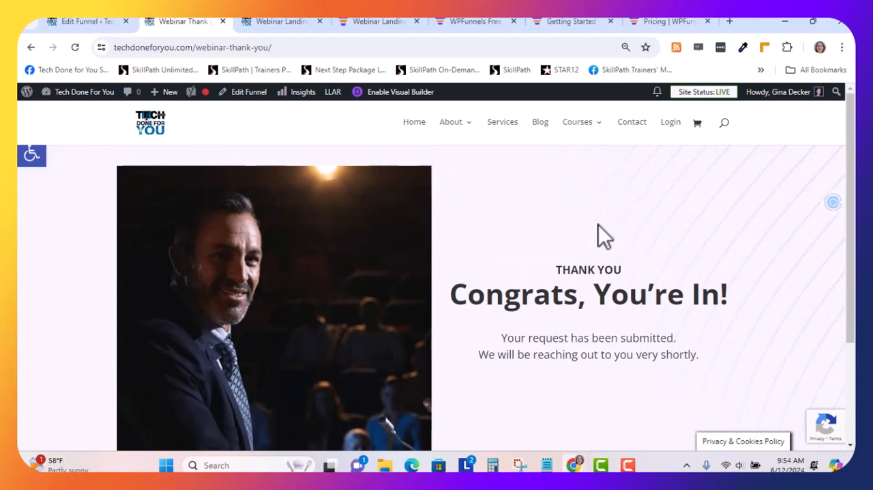
Open the Features page of the WPFunnels site and review its feature list, funnel-mapping sections and funnel templates section
{"action": "left_click", "coordinate": [660, 24]}
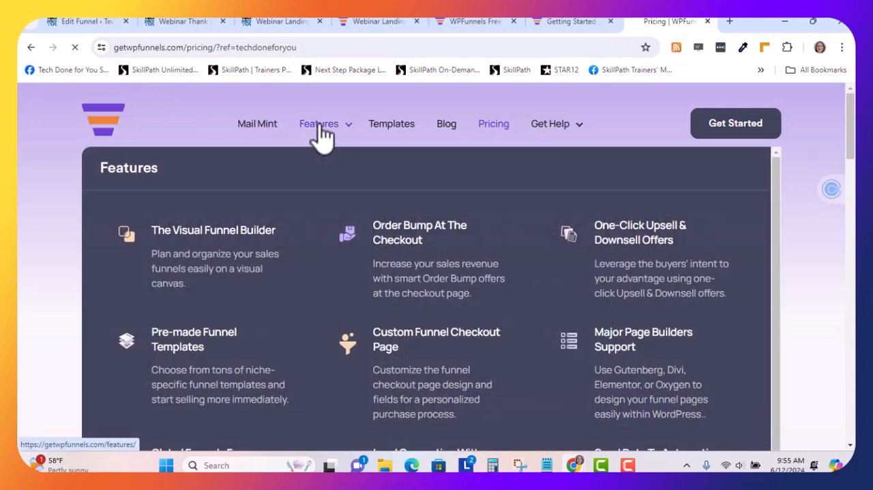
{"action": "left_click", "coordinate": [318, 133]}
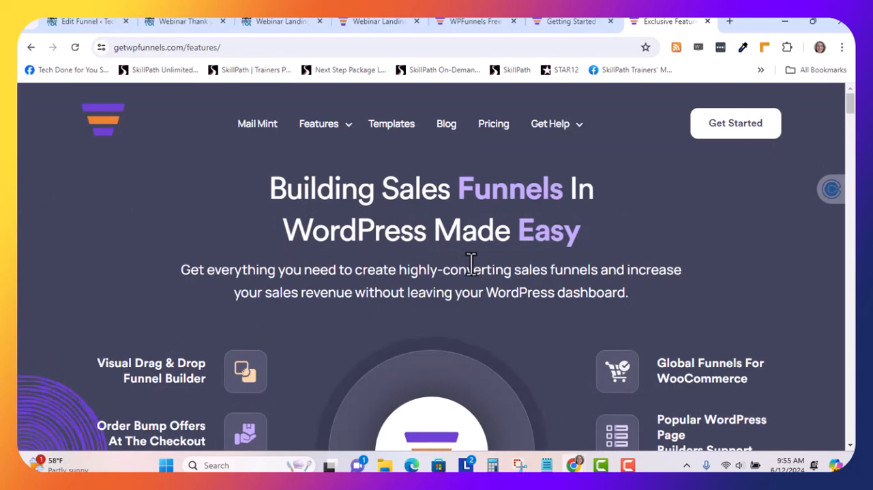
{"action": "scroll", "coordinate": [471, 262], "scroll_direction": "down", "scroll_amount": 3}
{"action": "scroll", "coordinate": [471, 261], "scroll_direction": "down", "scroll_amount": 9}
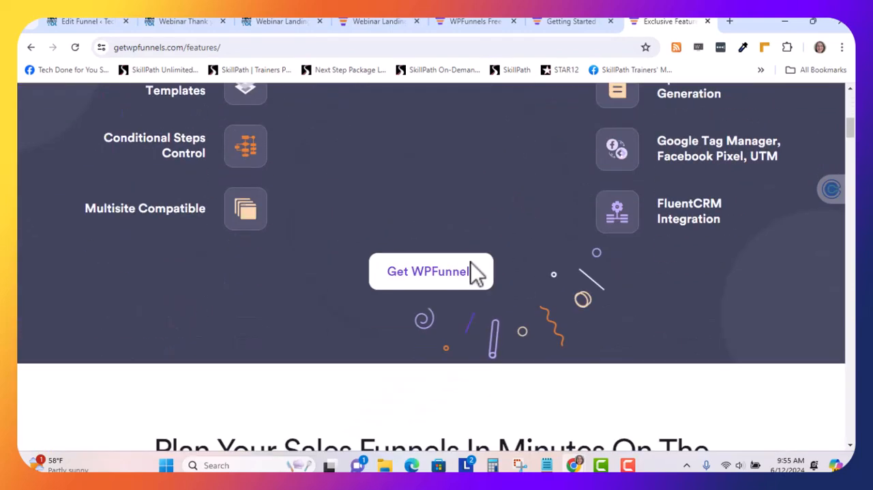
{"action": "scroll", "coordinate": [468, 259], "scroll_direction": "down", "scroll_amount": 1}
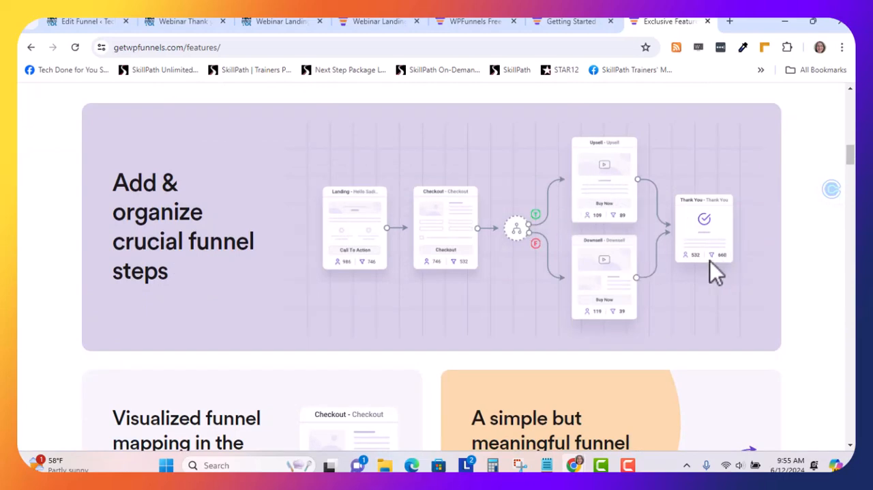
{"action": "scroll", "coordinate": [312, 294], "scroll_direction": "down", "scroll_amount": 3}
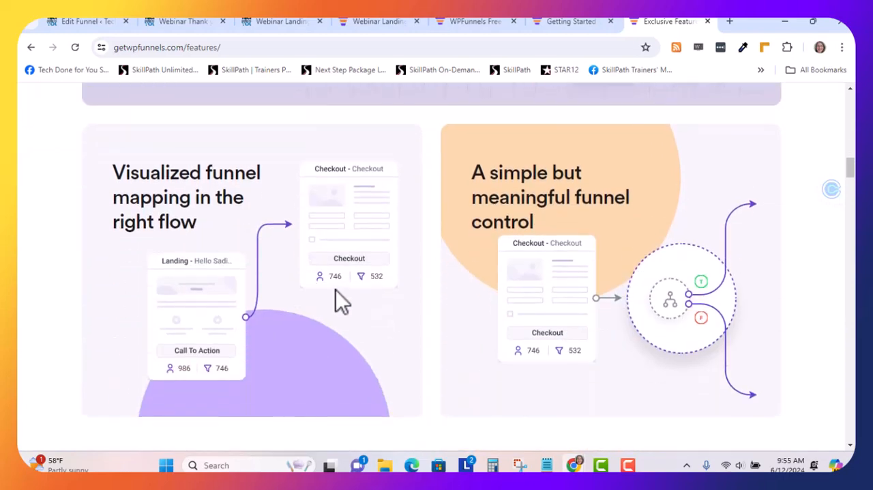
{"action": "scroll", "coordinate": [347, 302], "scroll_direction": "down", "scroll_amount": 3}
{"action": "scroll", "coordinate": [357, 298], "scroll_direction": "down", "scroll_amount": 2}
{"action": "scroll", "coordinate": [355, 288], "scroll_direction": "down", "scroll_amount": 3}
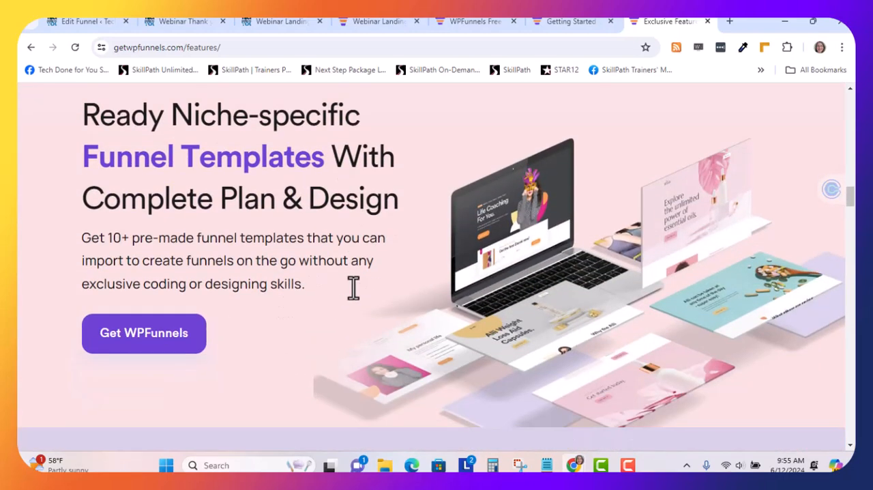
{"action": "scroll", "coordinate": [354, 288], "scroll_direction": "up", "scroll_amount": 15}
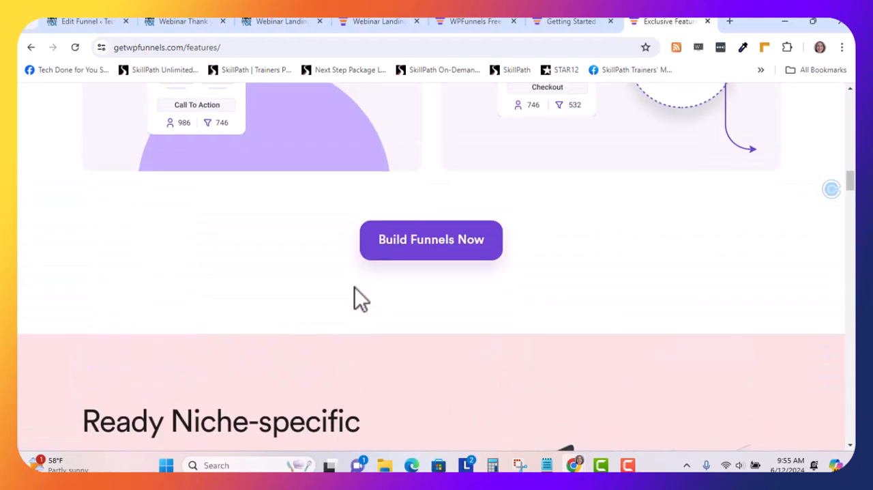
{"action": "scroll", "coordinate": [357, 296], "scroll_direction": "up", "scroll_amount": 5}
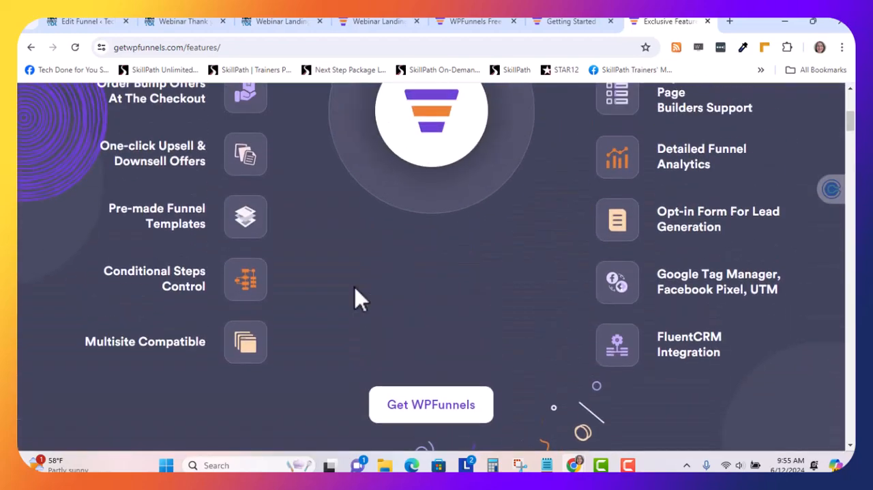
Look over the WPFunnels site's list of individual features and its Get Help resources
{"action": "mouse_move", "coordinate": [321, 136]}
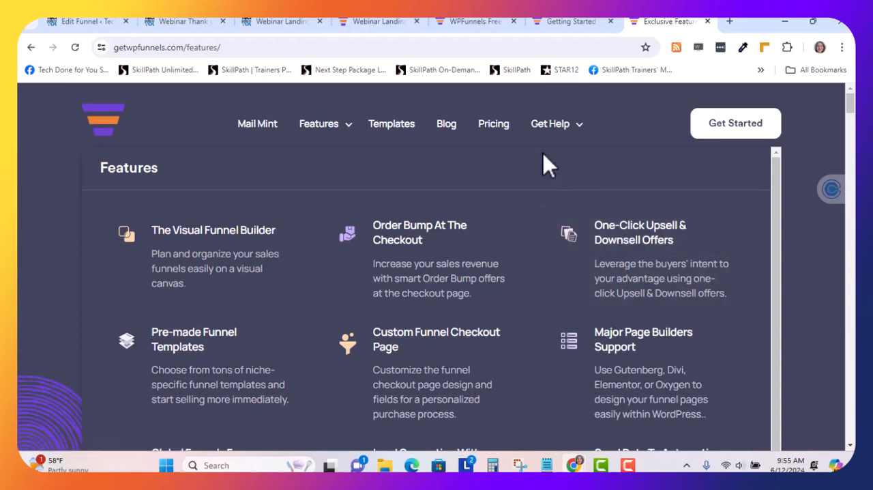
{"action": "mouse_move", "coordinate": [553, 152]}
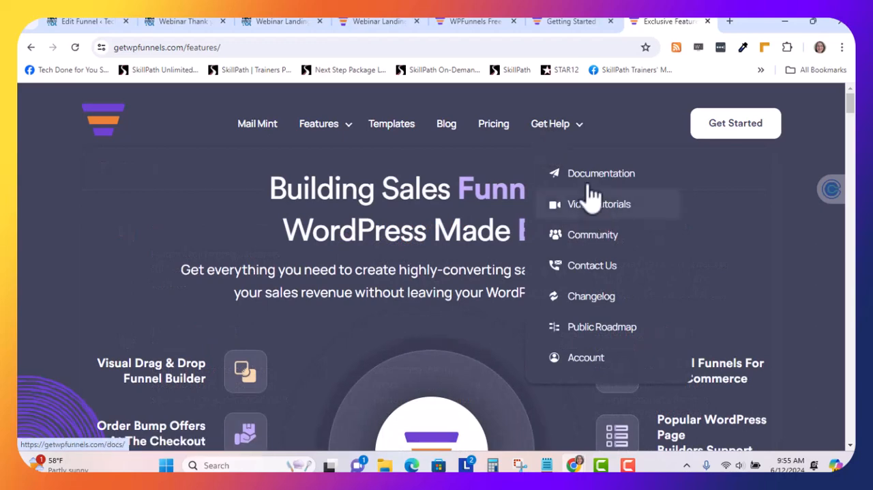